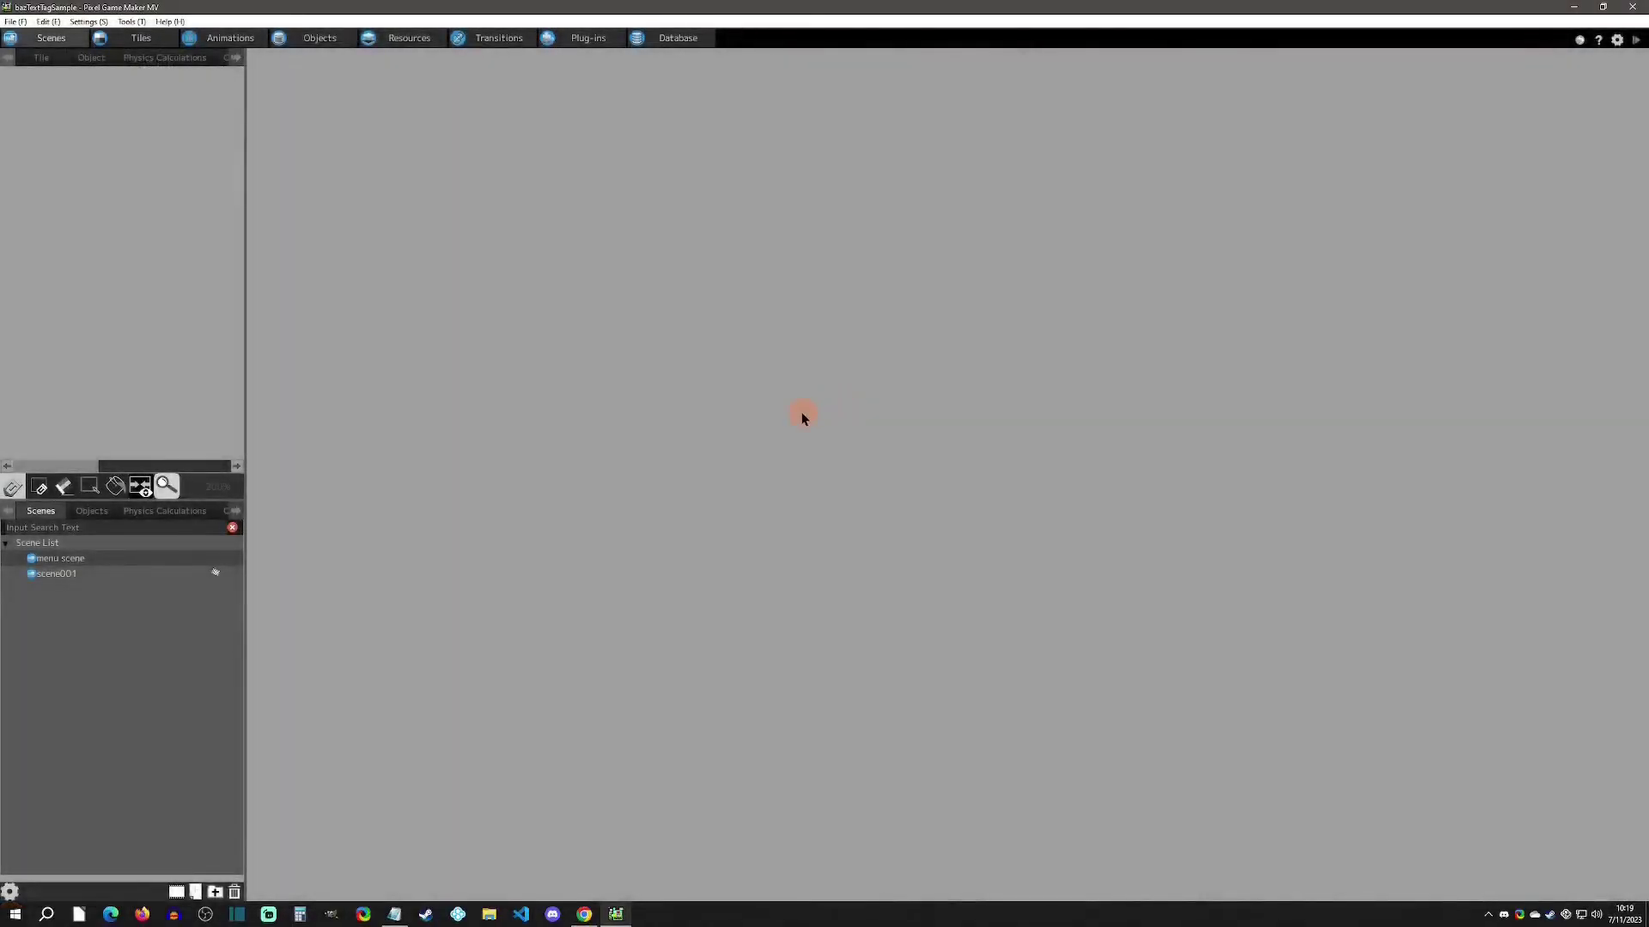
Step: Look over the Samples Pack #3 page in the browser, noting its Text Tag Sample item
click(584, 915)
drag(369, 152, 634, 161)
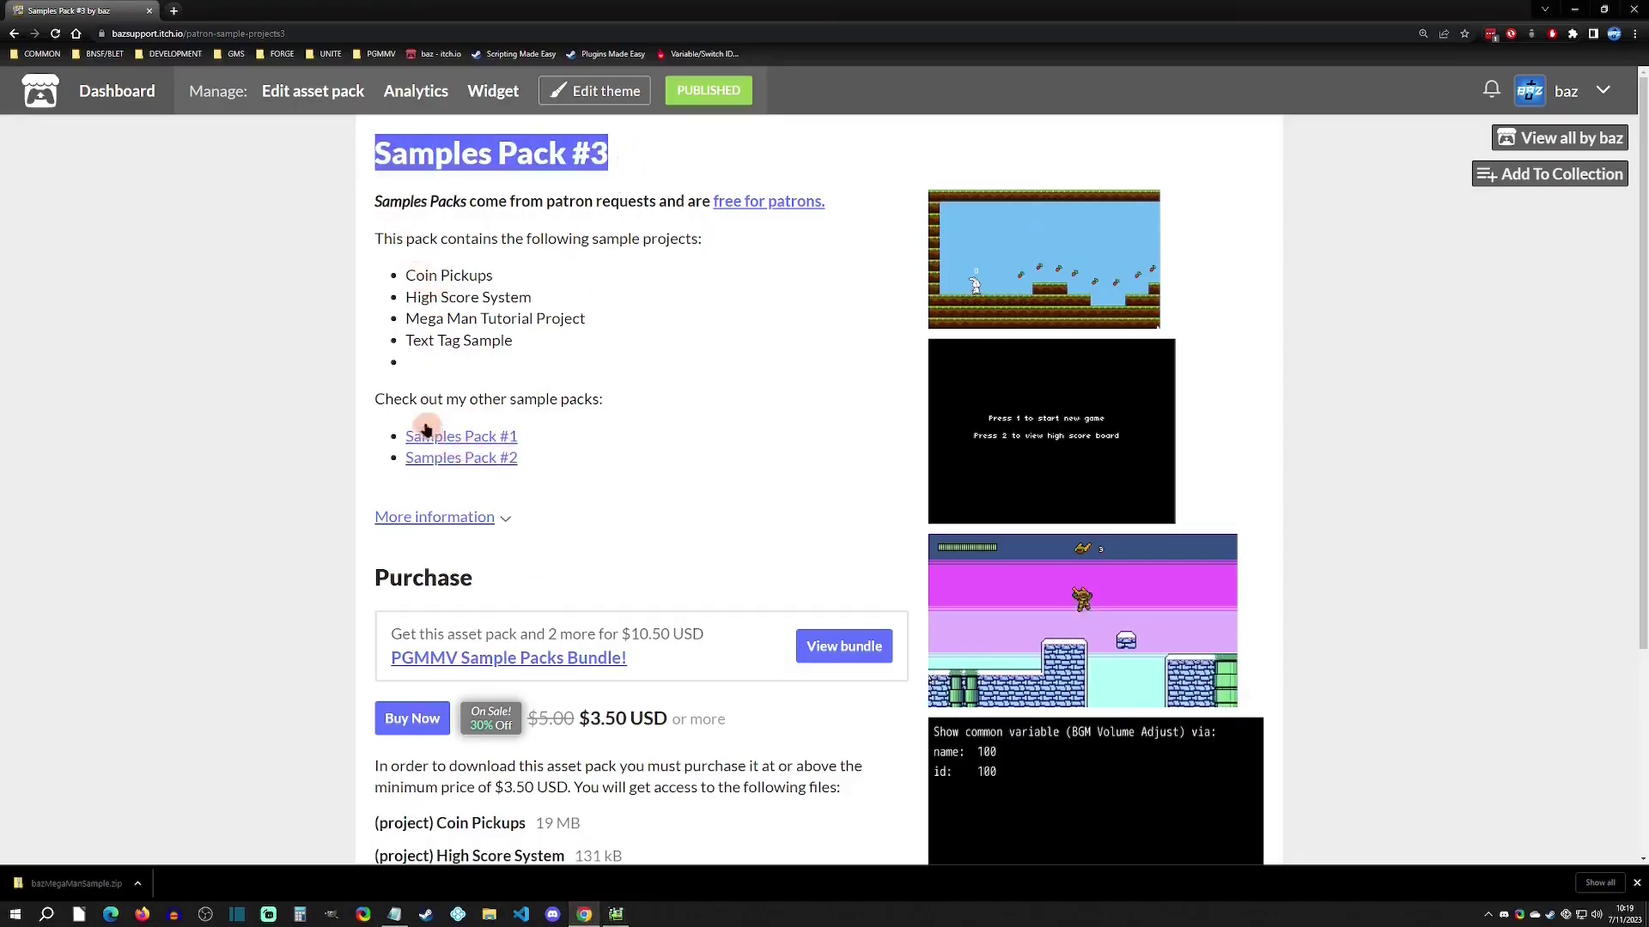
drag(403, 341, 544, 343)
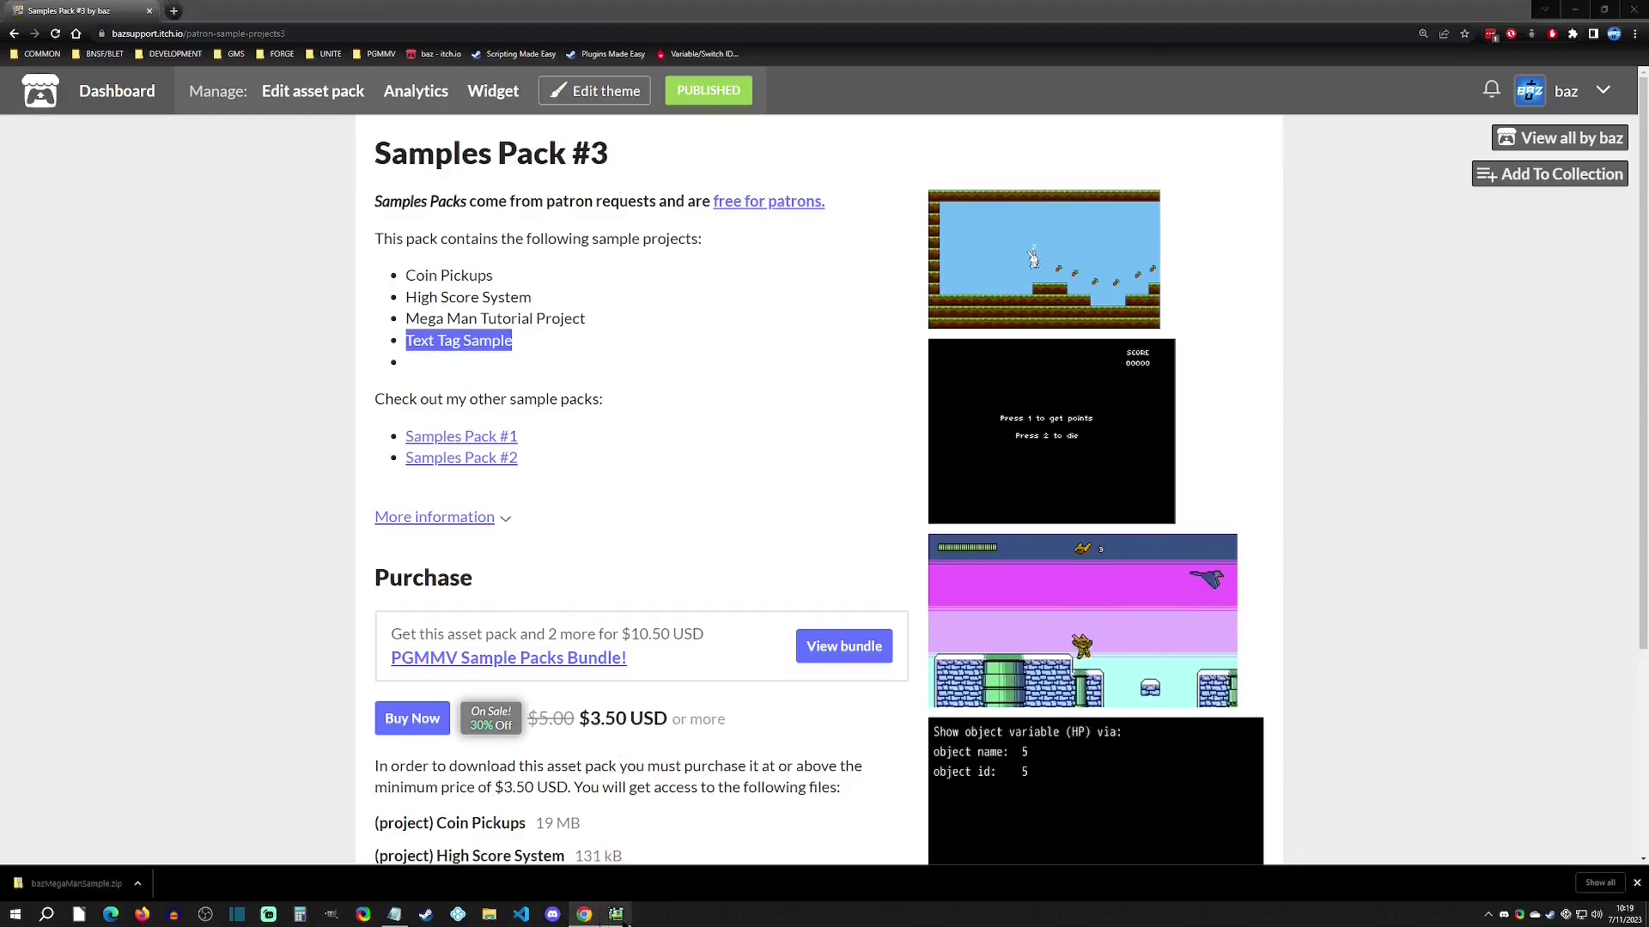
key(alt+Tab)
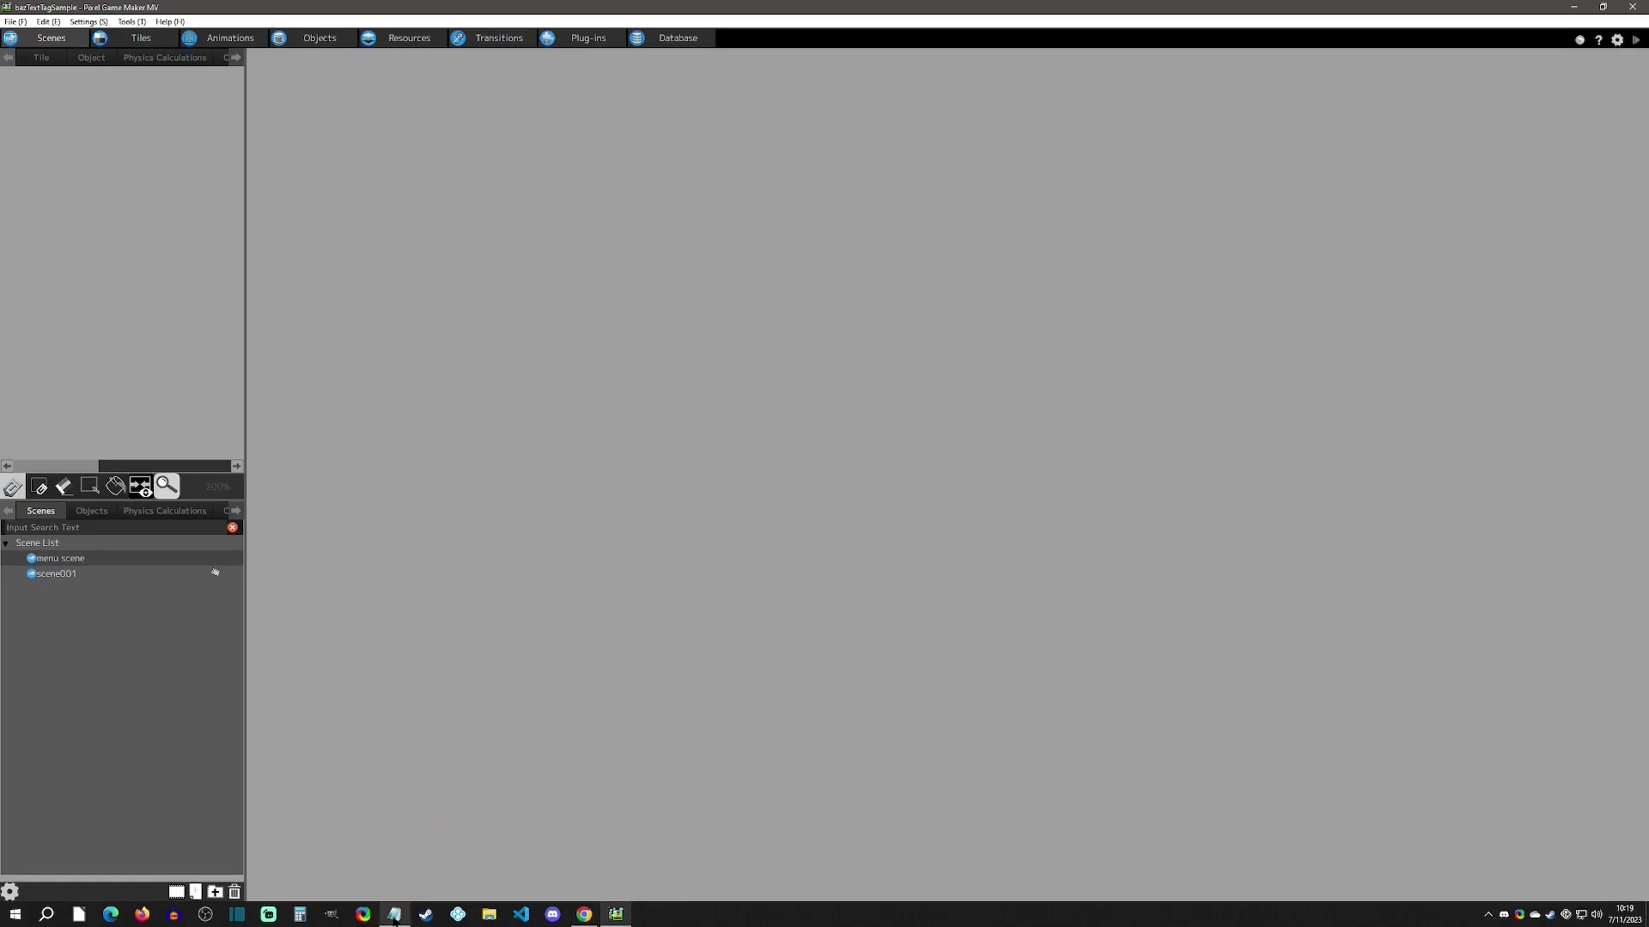
Step: In the plug-in help file, examine the text display speed \L tag
click(394, 915)
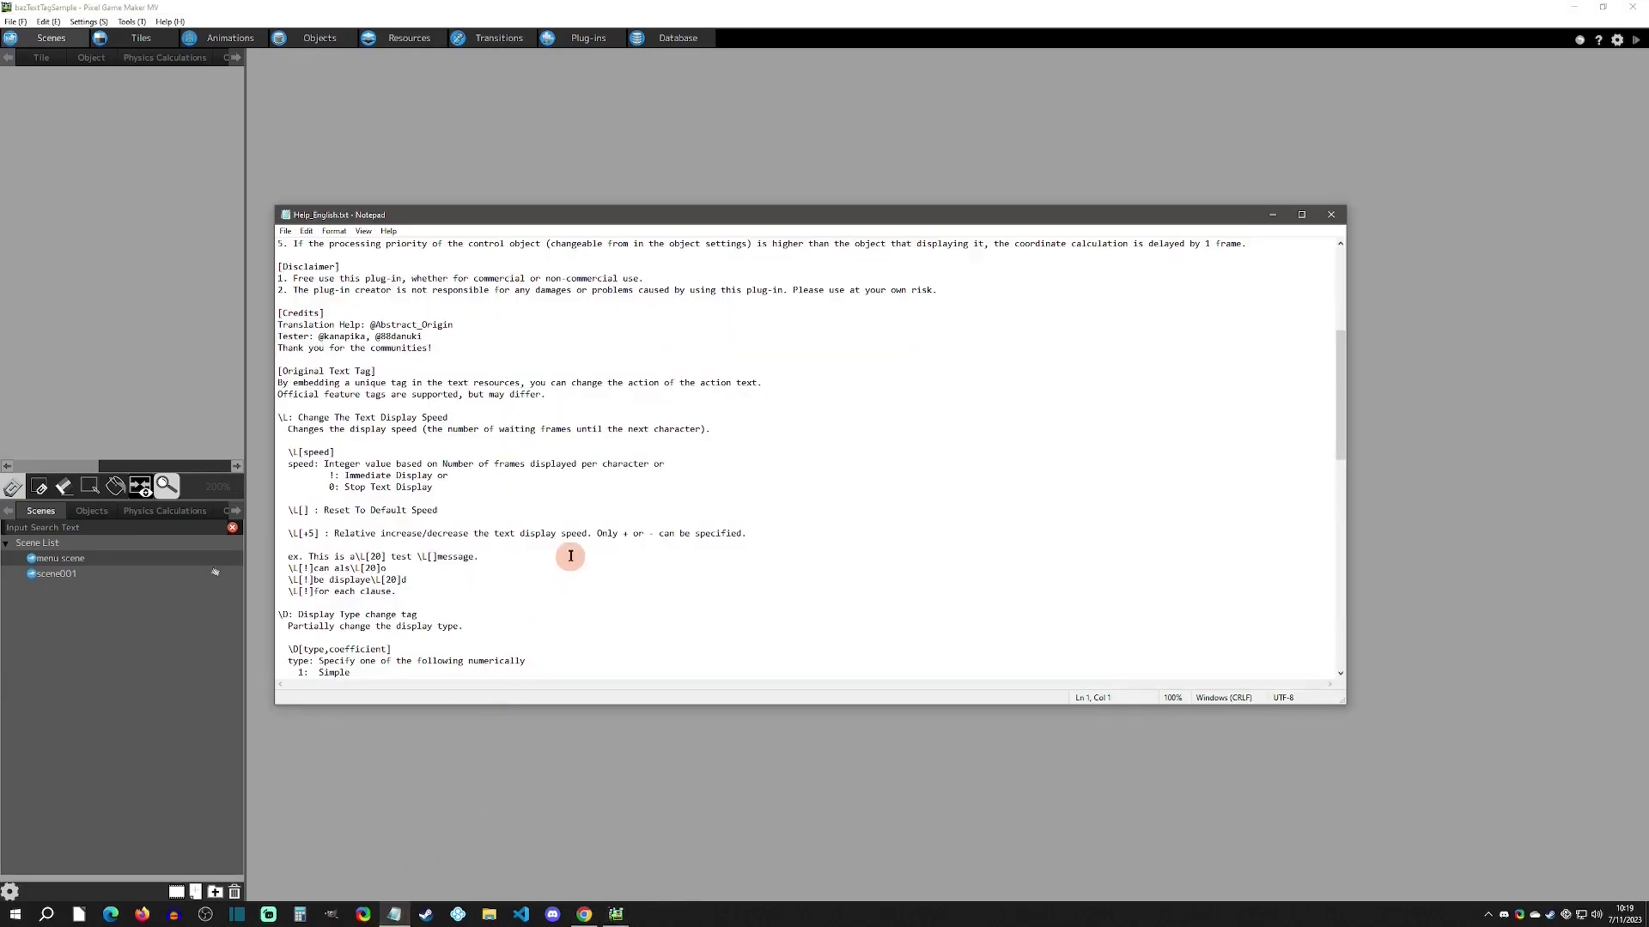
drag(279, 419, 449, 419)
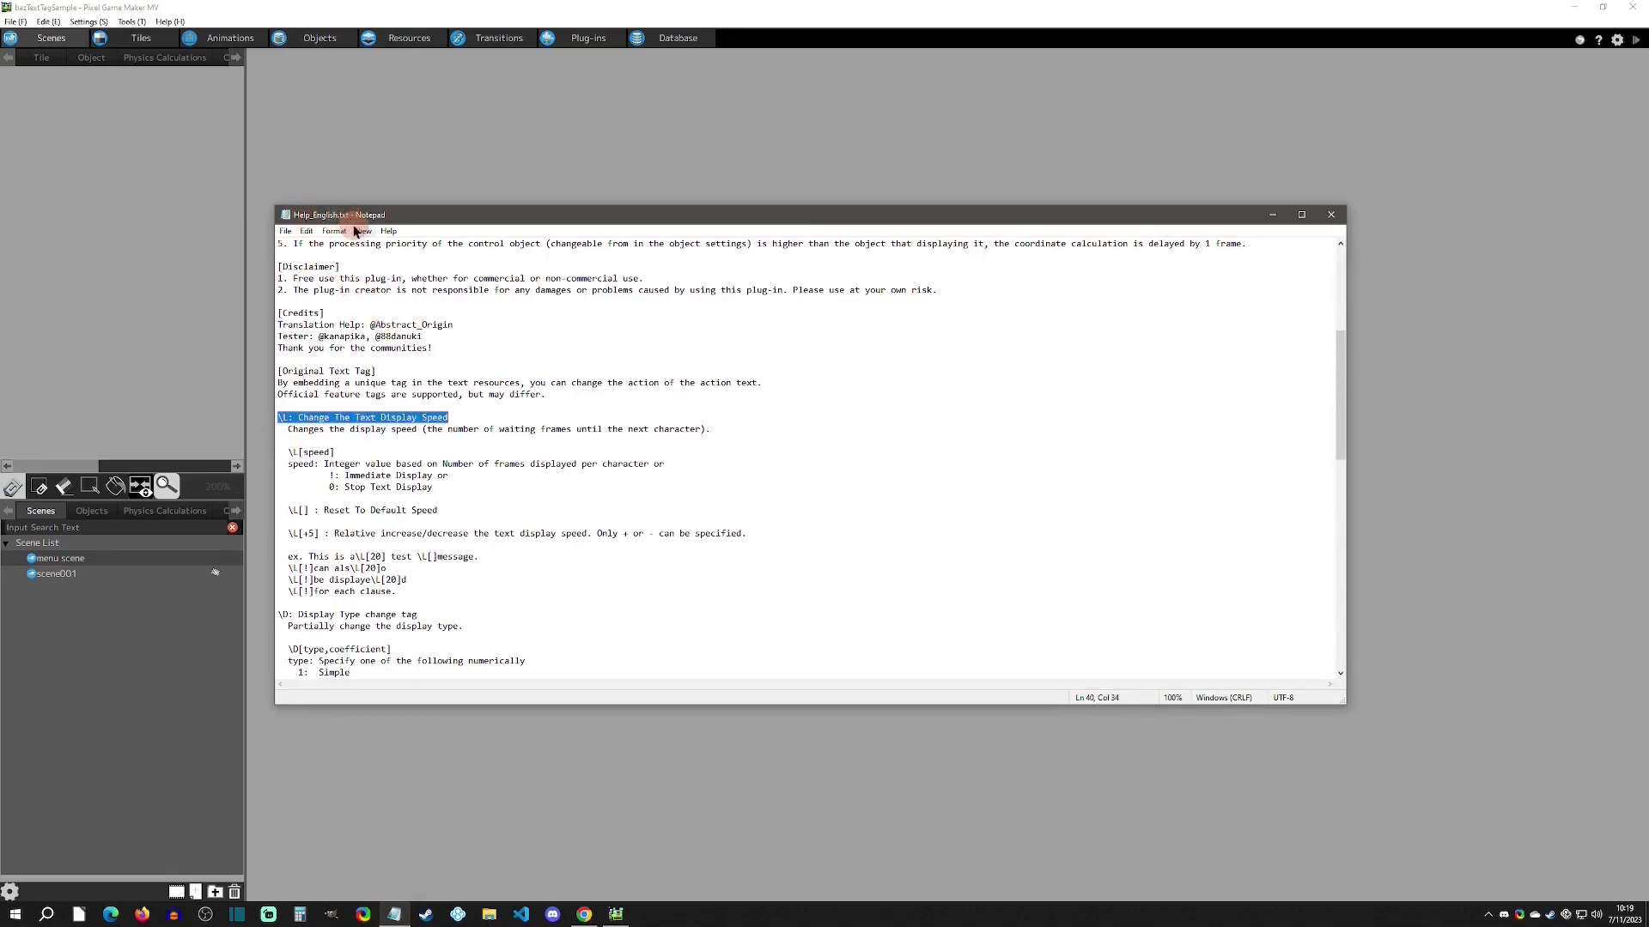
click(283, 420)
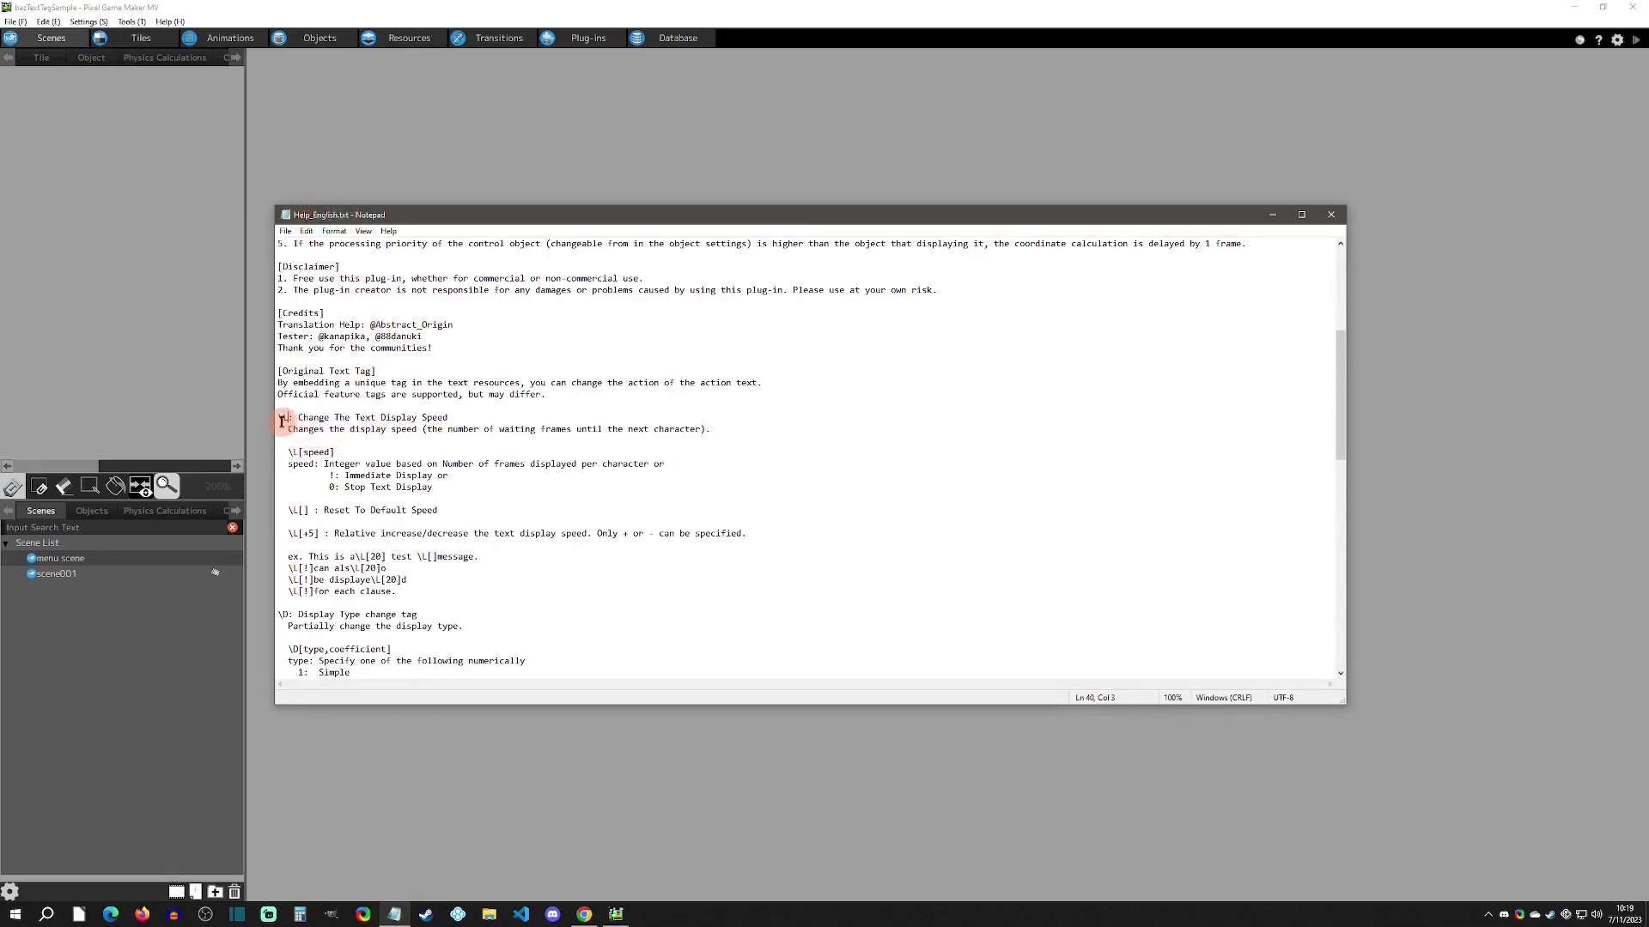
drag(279, 419, 286, 419)
click(281, 604)
Step: Scroll the help file to the \D[type,coefficient] and \v variable tags, then close it
drag(294, 452, 334, 452)
scroll(376, 524, down, 3)
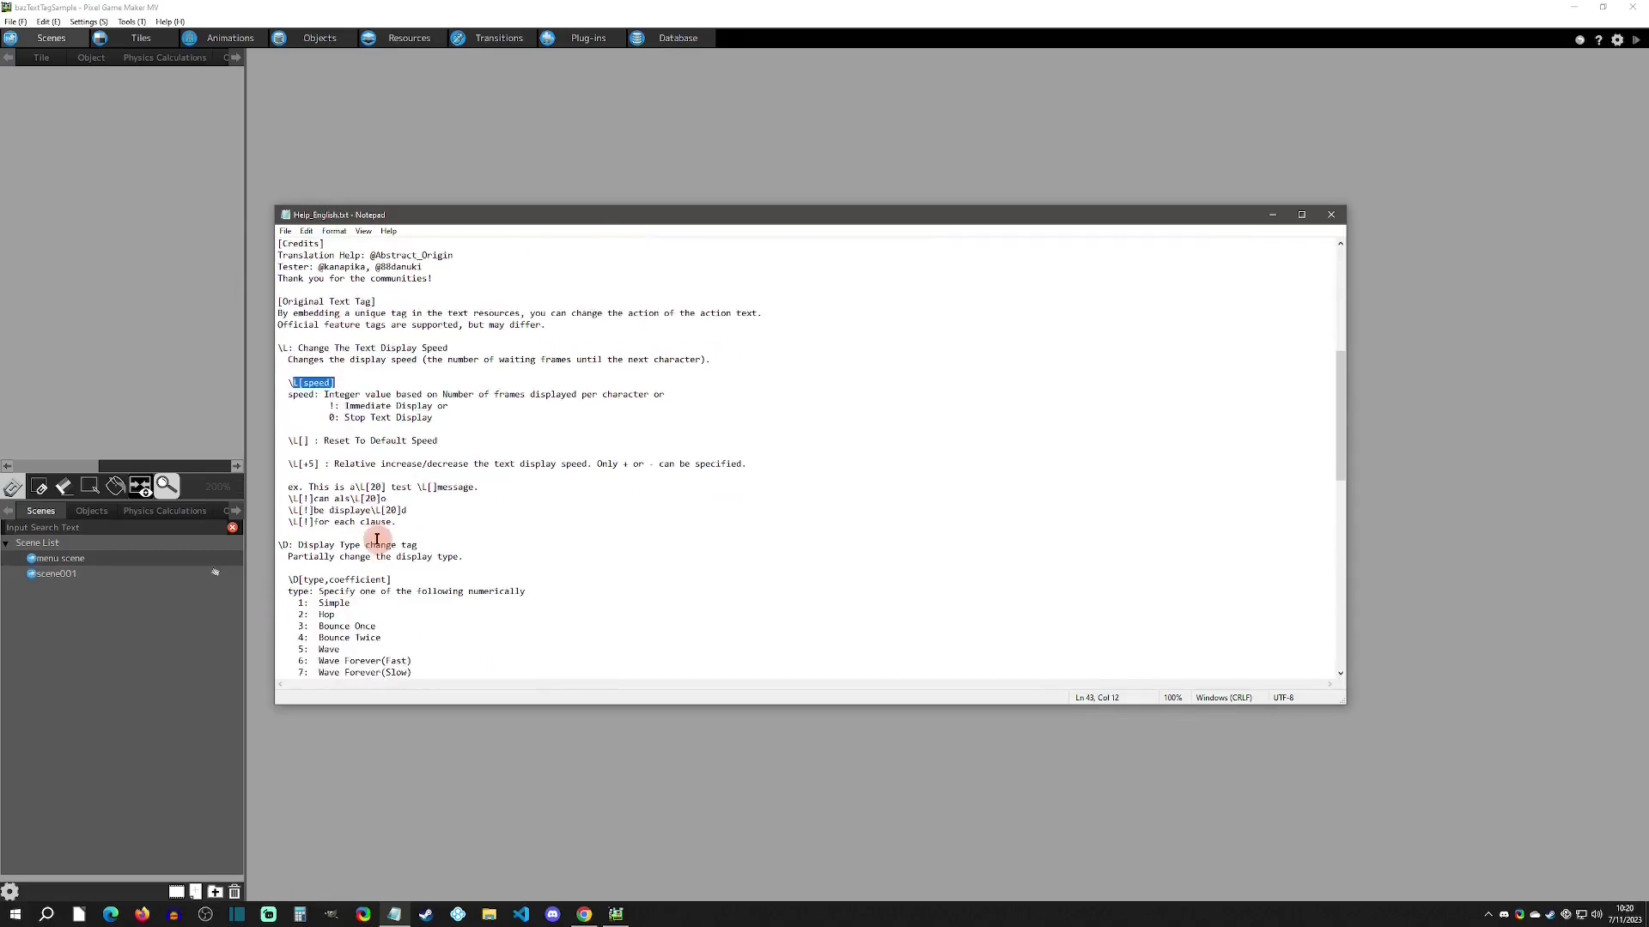
scroll(382, 515, down, 4)
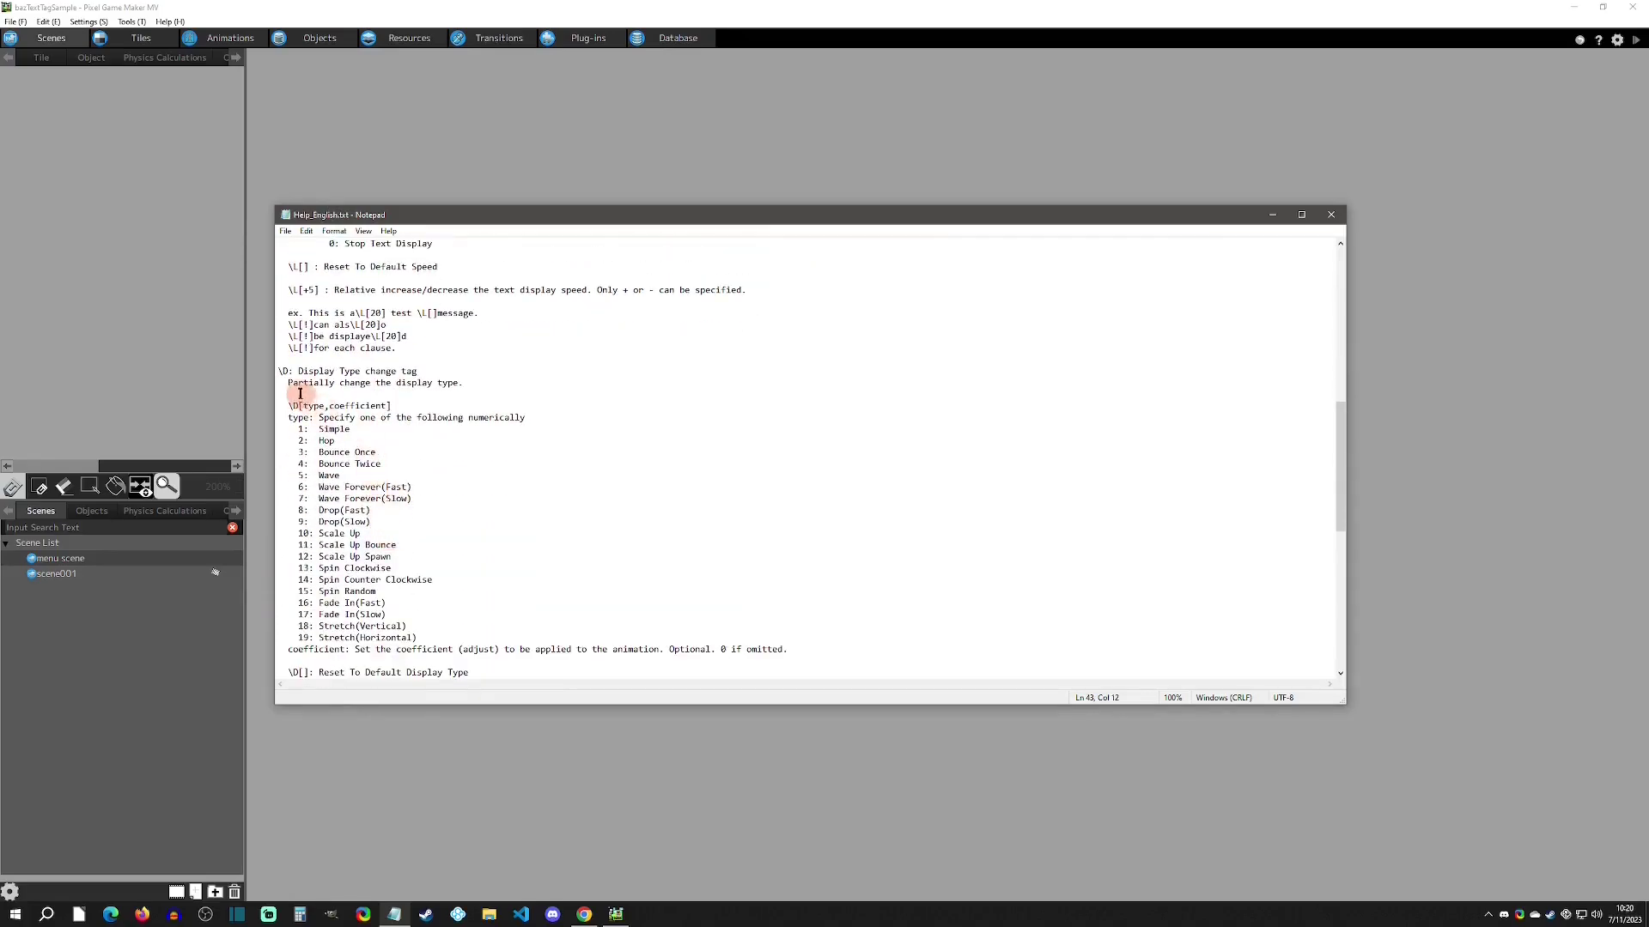
drag(290, 405, 412, 412)
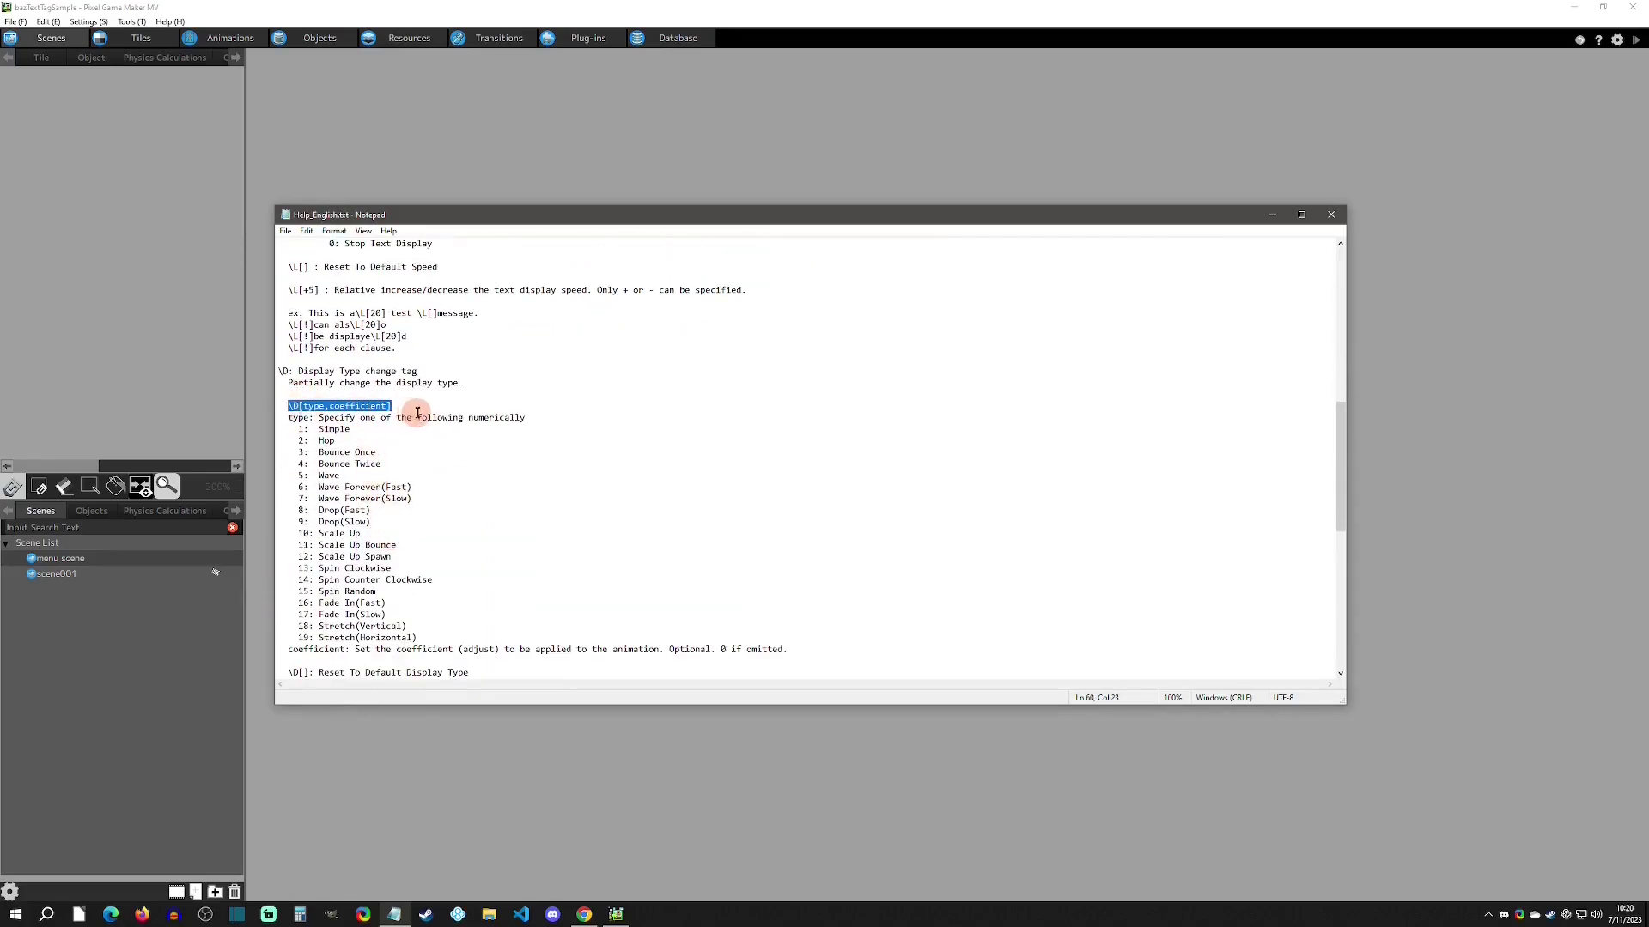
scroll(417, 430, down, 7)
drag(280, 490, 292, 488)
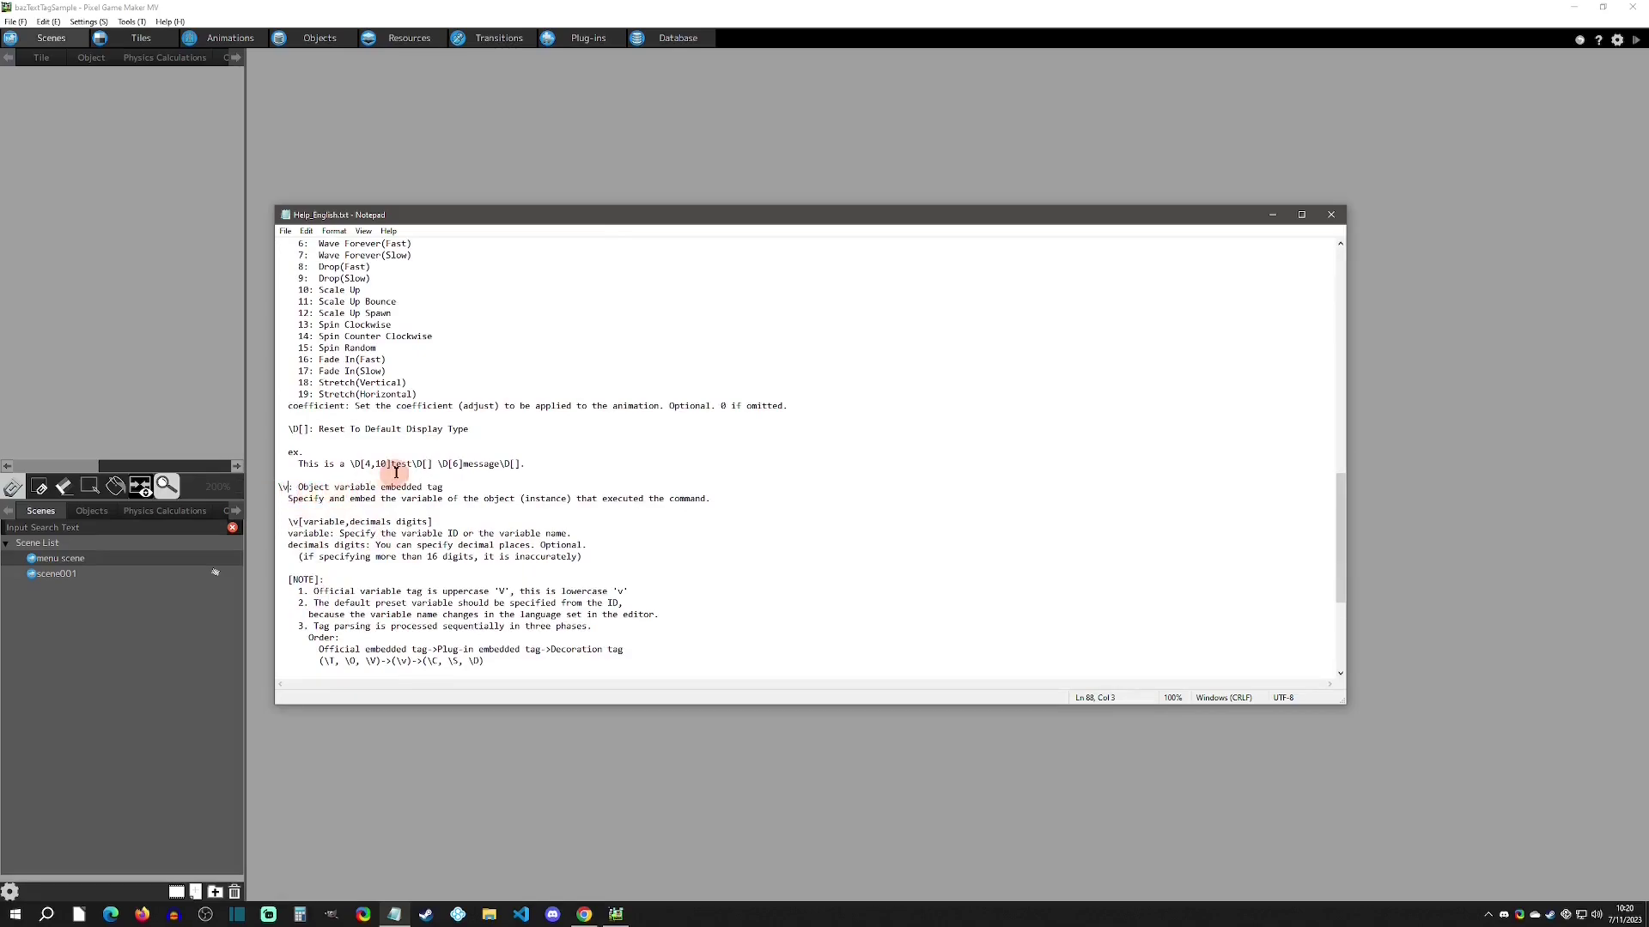
key(alt+F4)
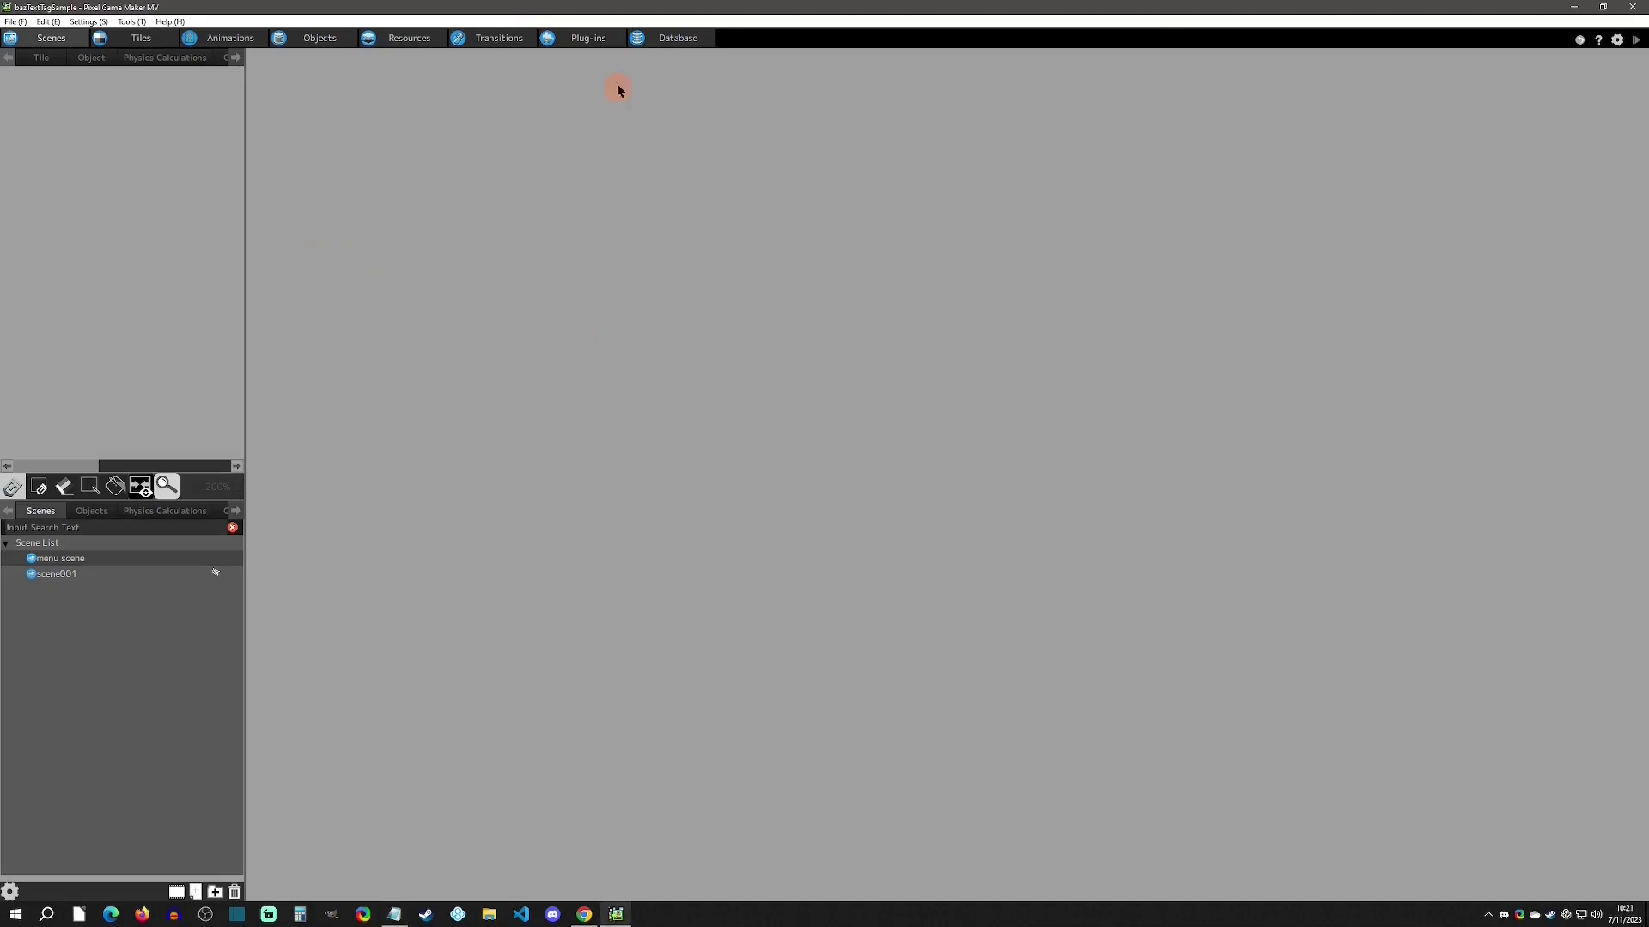
Step: Open the 'common var' text resource and inspect its \V[0,BGM Volume Adjust] tag
click(423, 39)
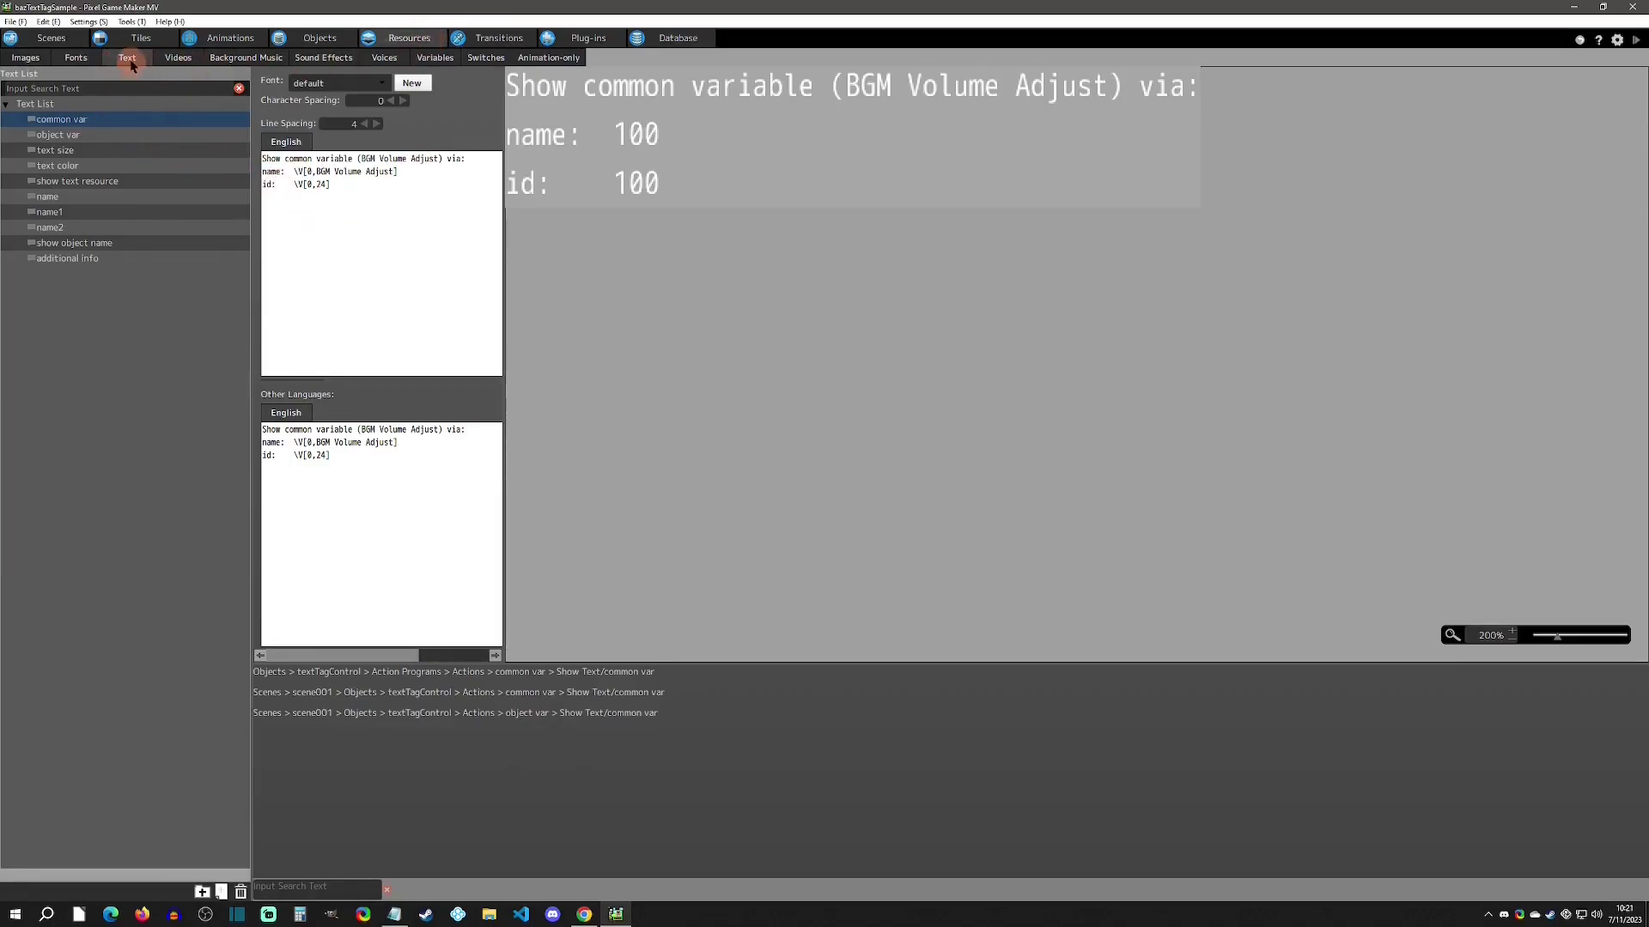
click(97, 126)
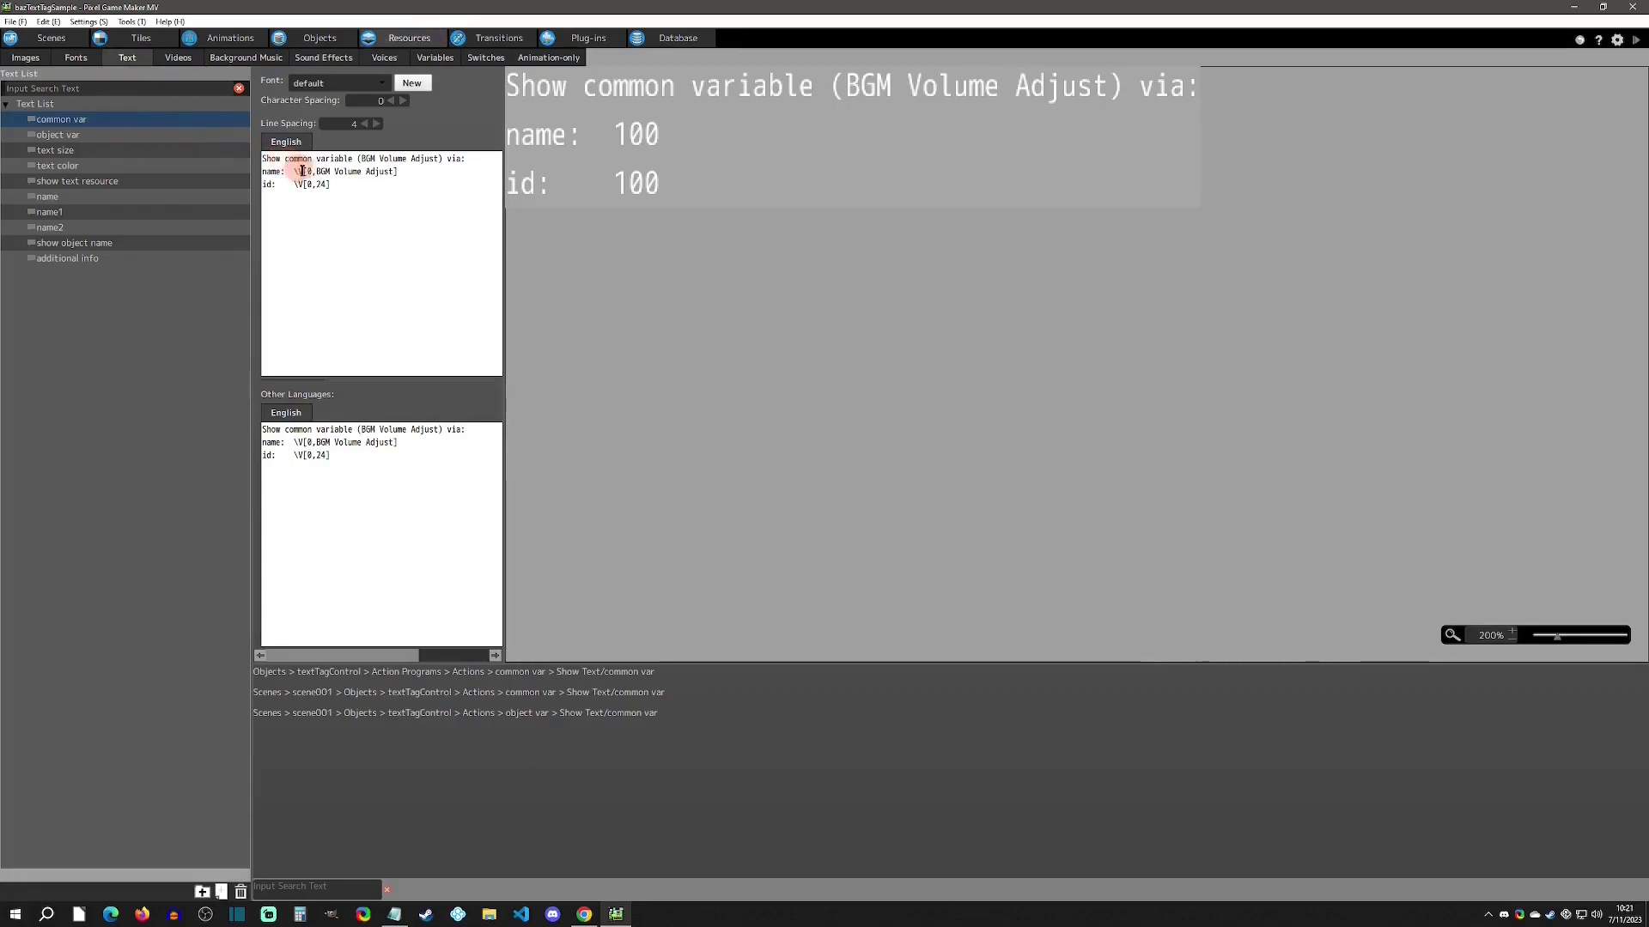
click(268, 158)
drag(265, 158, 399, 174)
click(431, 172)
click(300, 172)
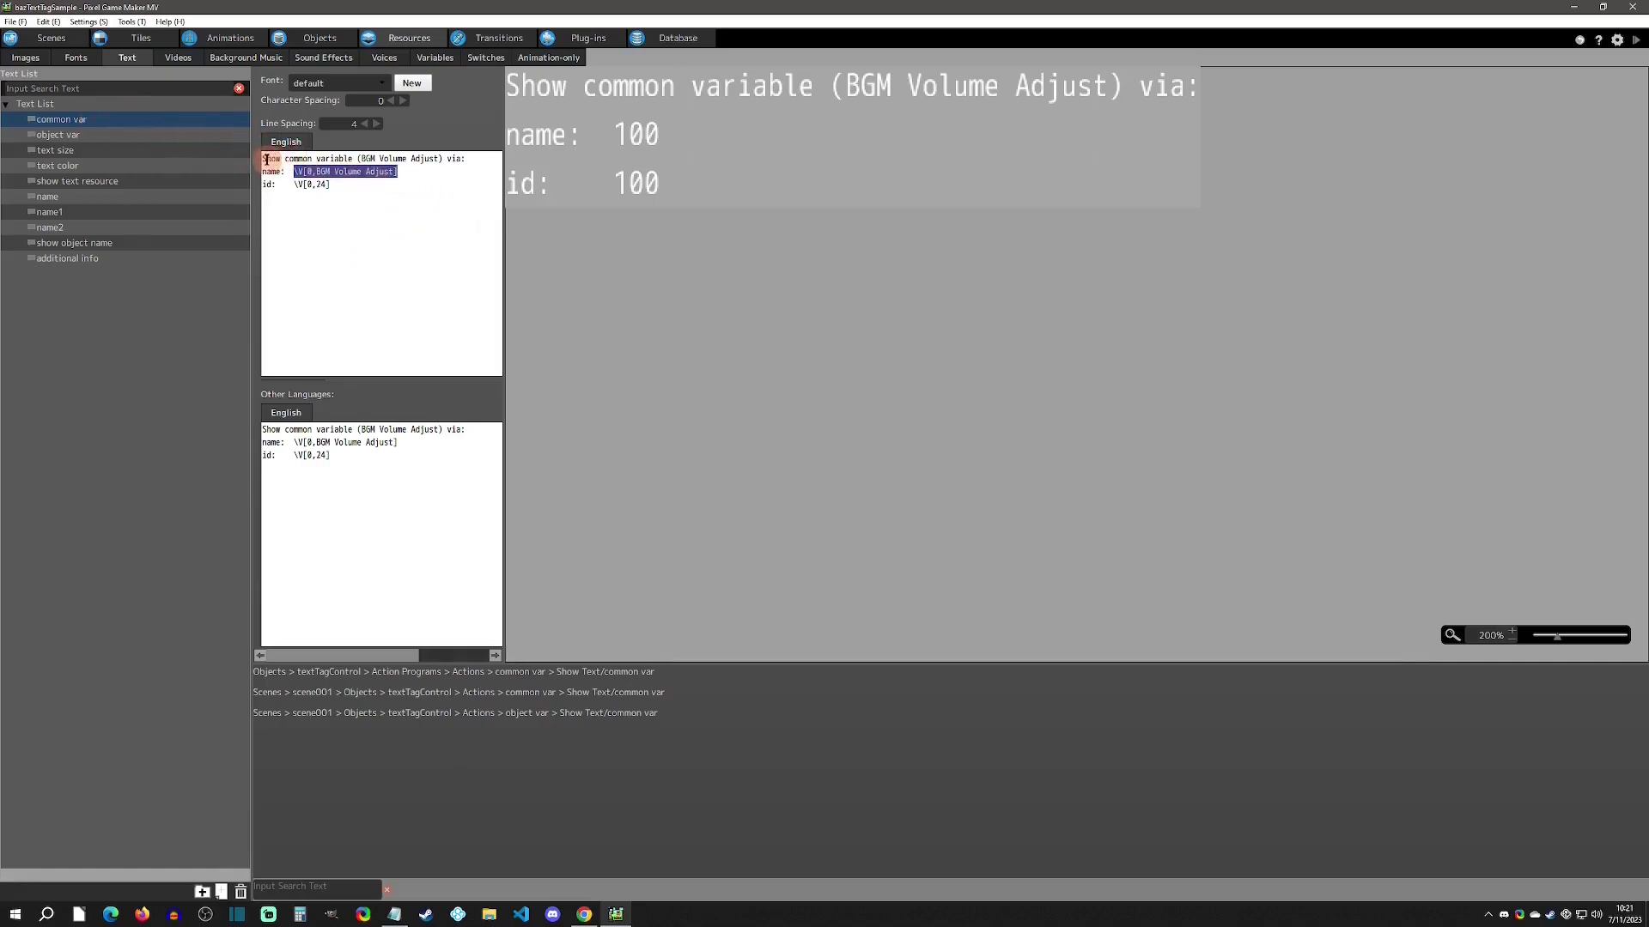
click(455, 161)
drag(361, 160, 434, 161)
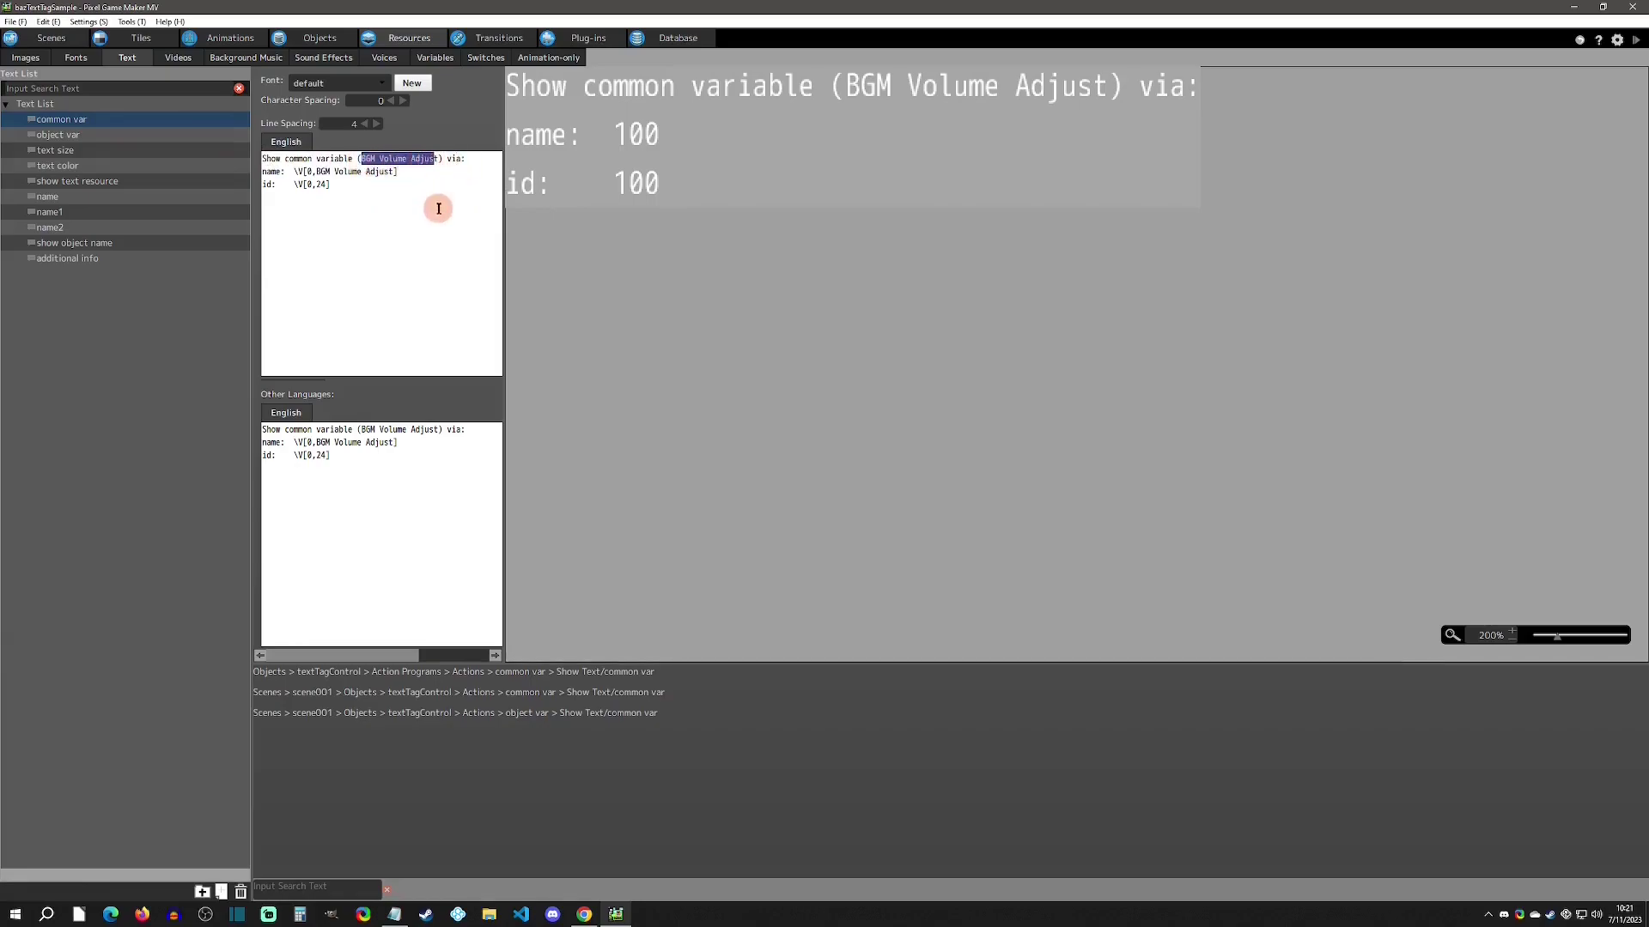
click(436, 60)
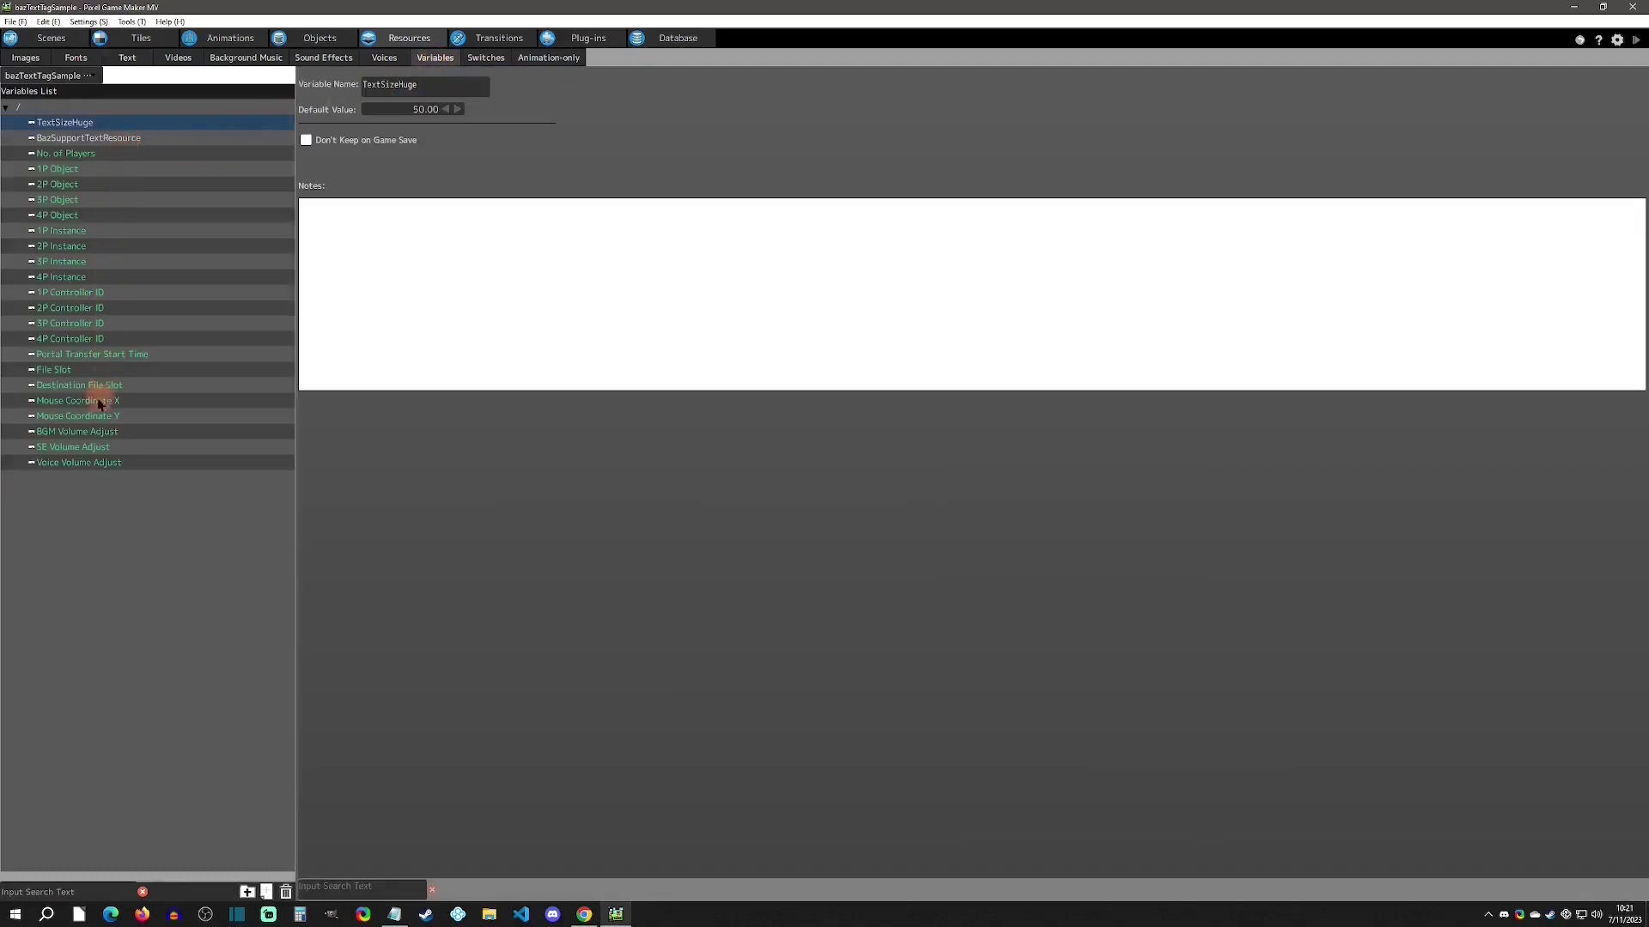
click(154, 434)
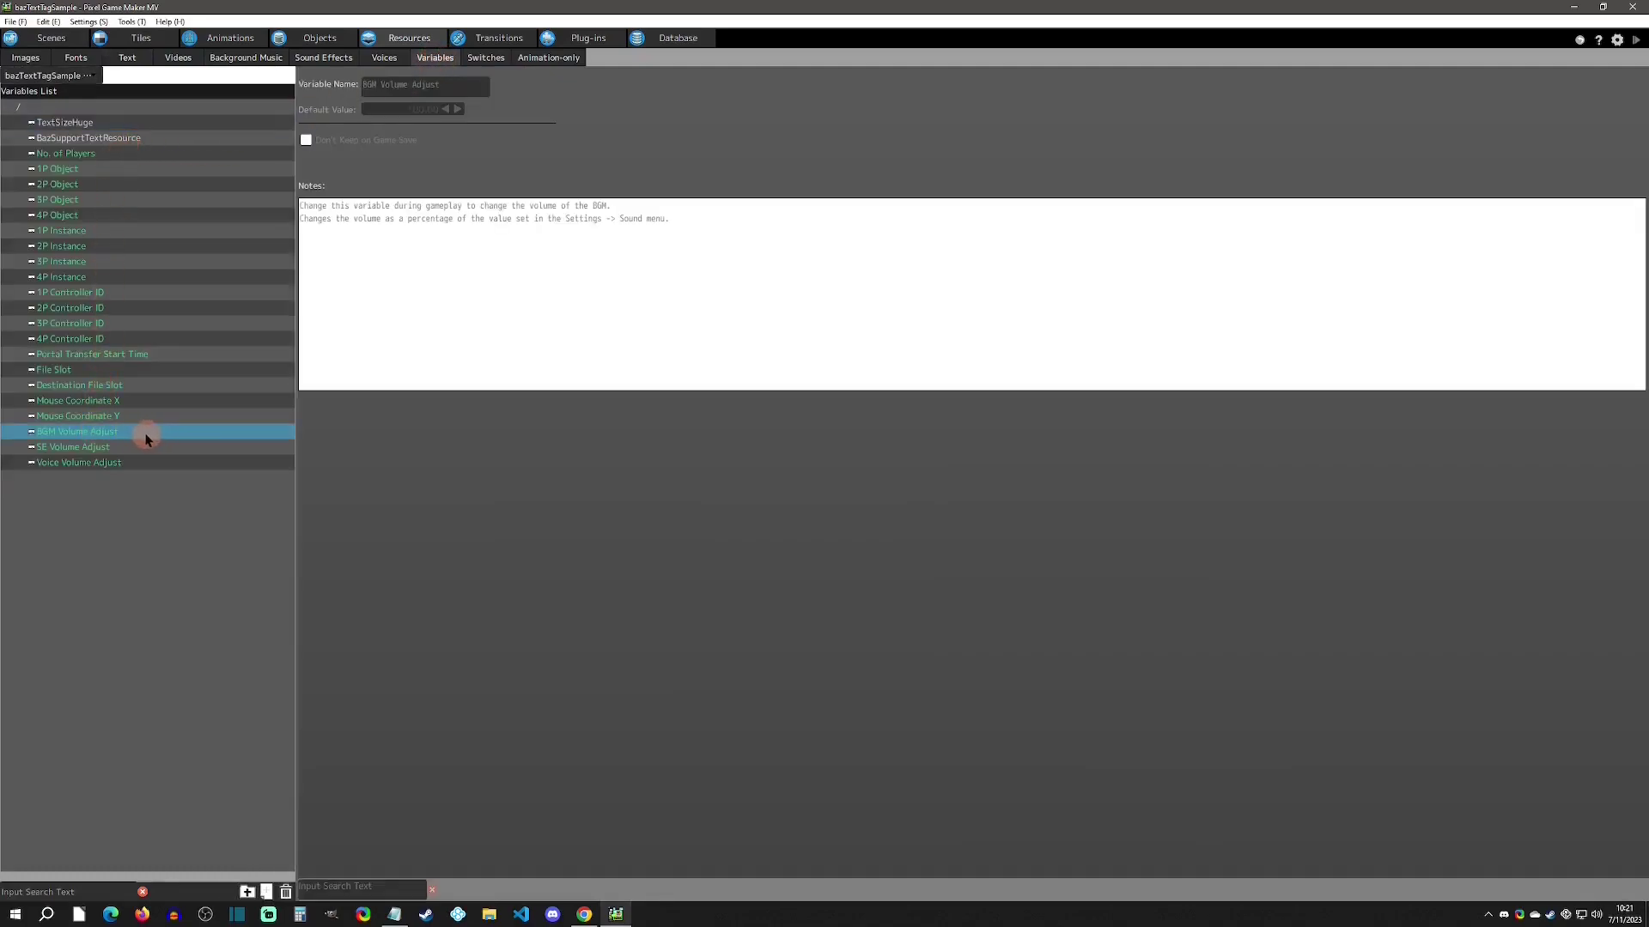
click(127, 58)
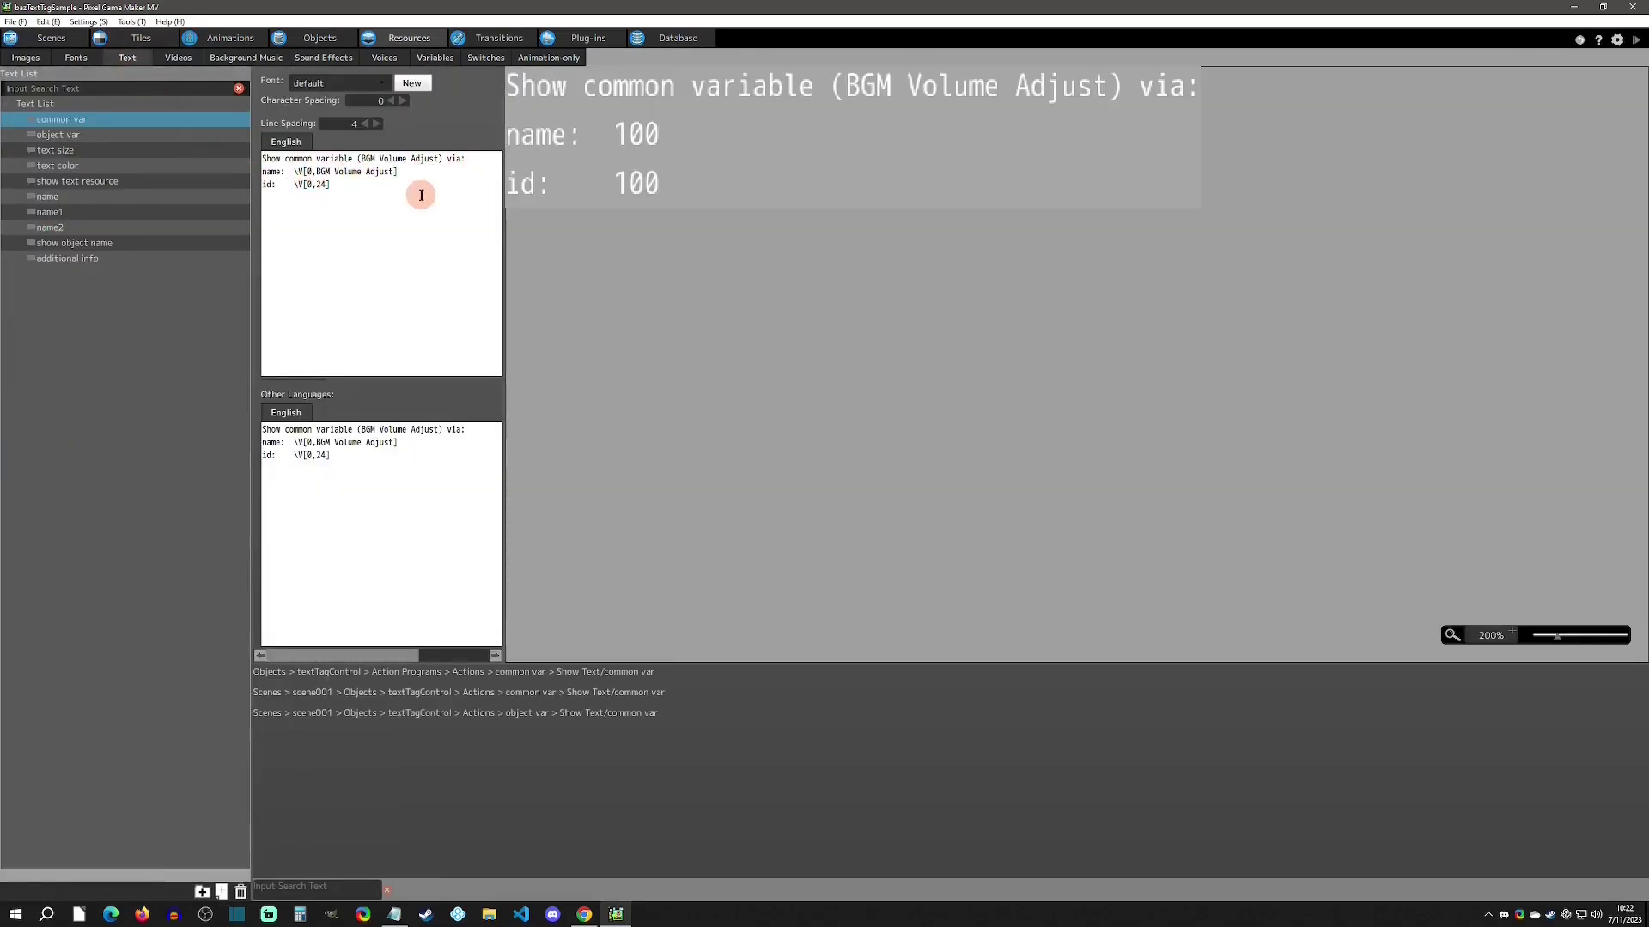
drag(316, 172, 396, 171)
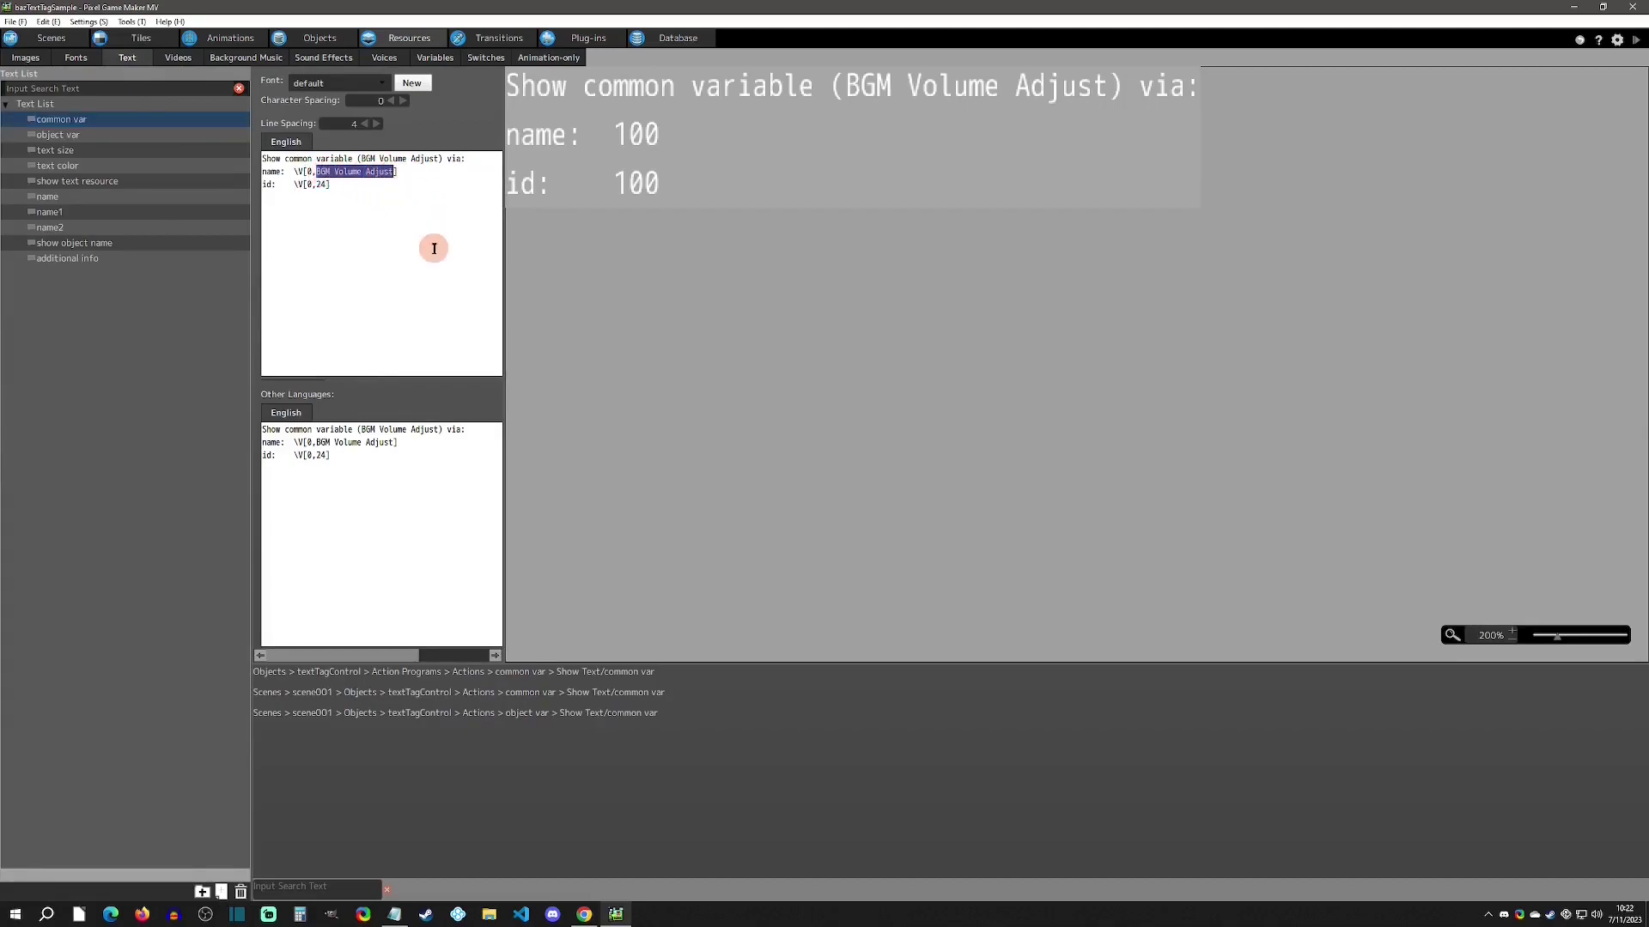
drag(316, 184, 328, 184)
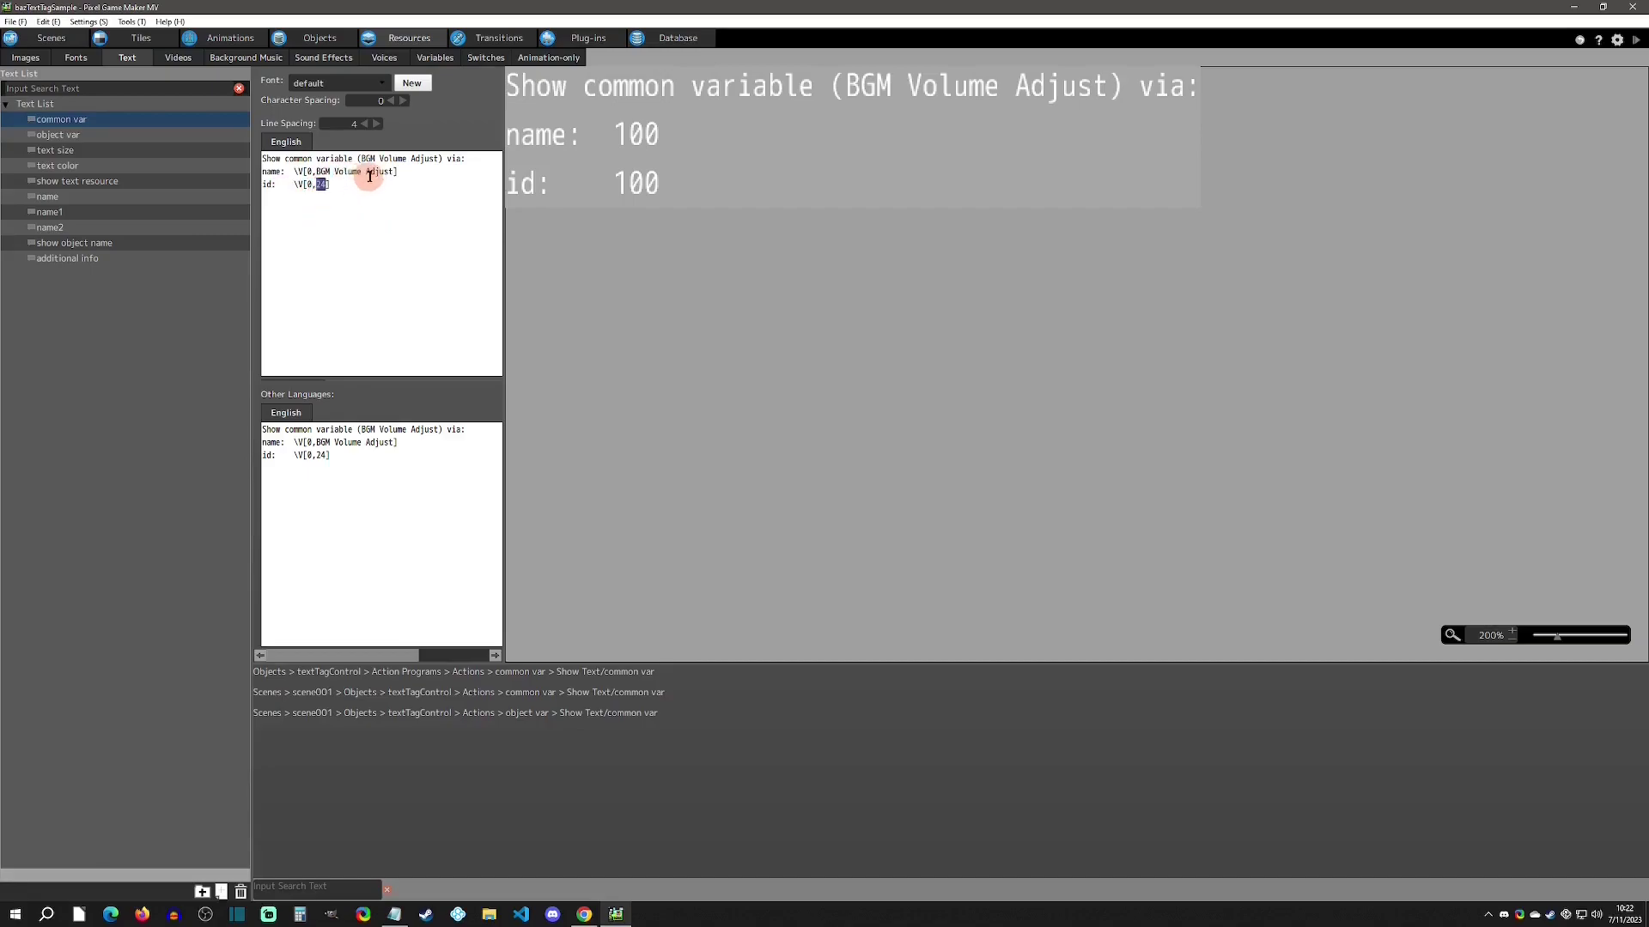
click(340, 207)
drag(312, 172, 394, 172)
click(429, 170)
Step: From the plug-in settings, add a new plugin_001 entry to the list and show the Script Log
click(595, 39)
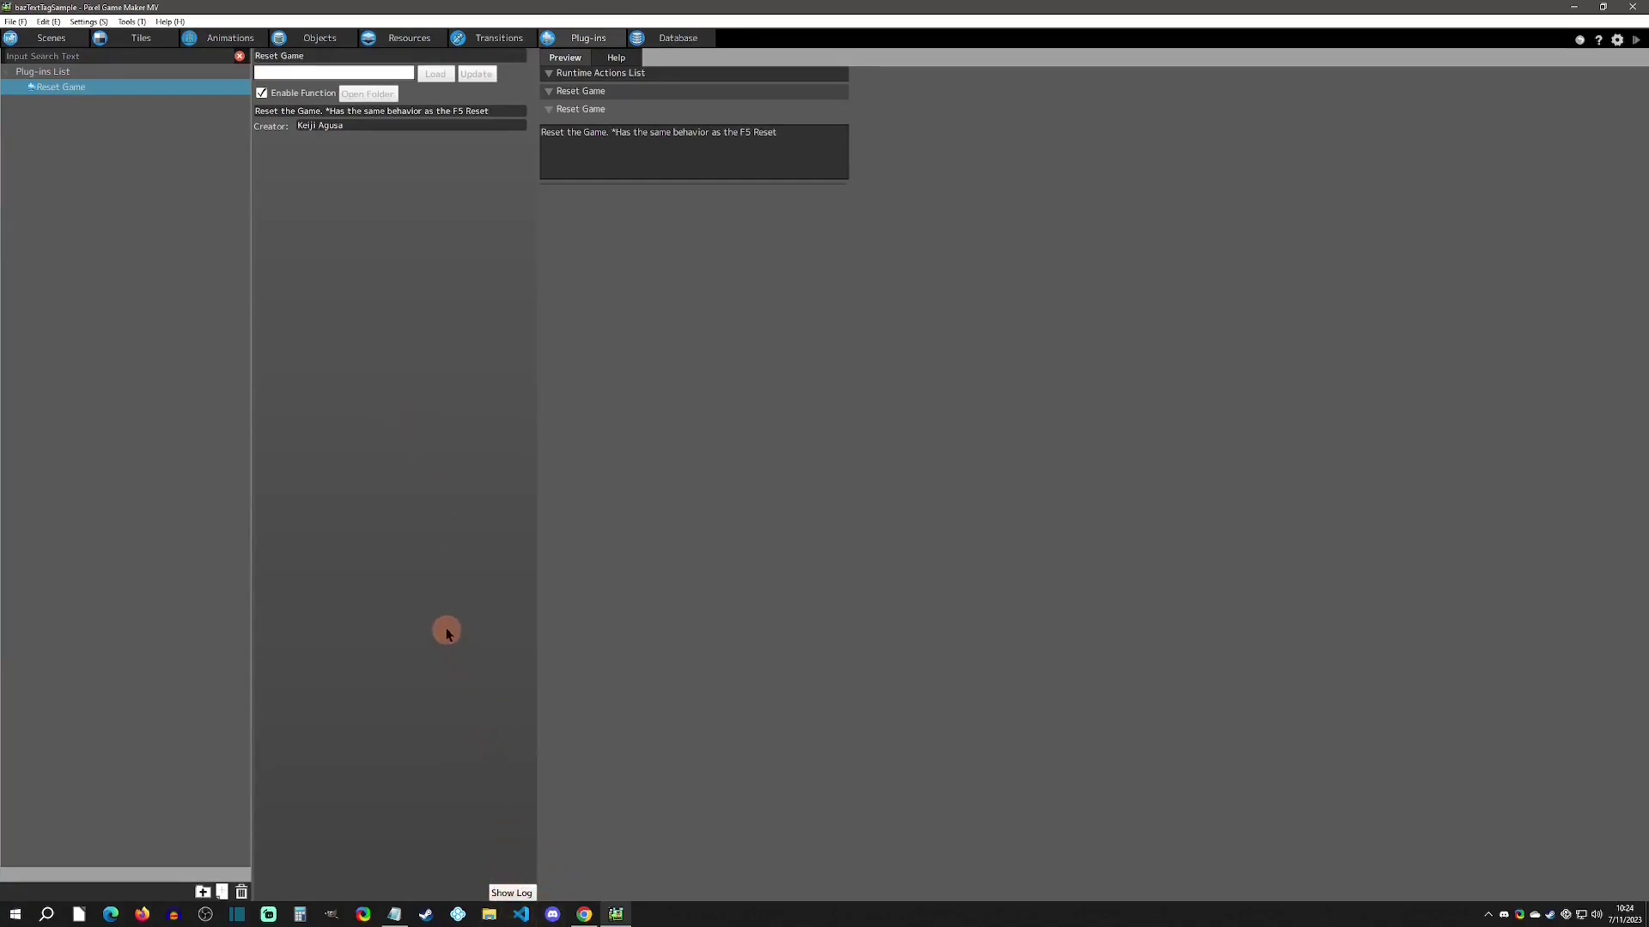
right_click(48, 214)
click(72, 240)
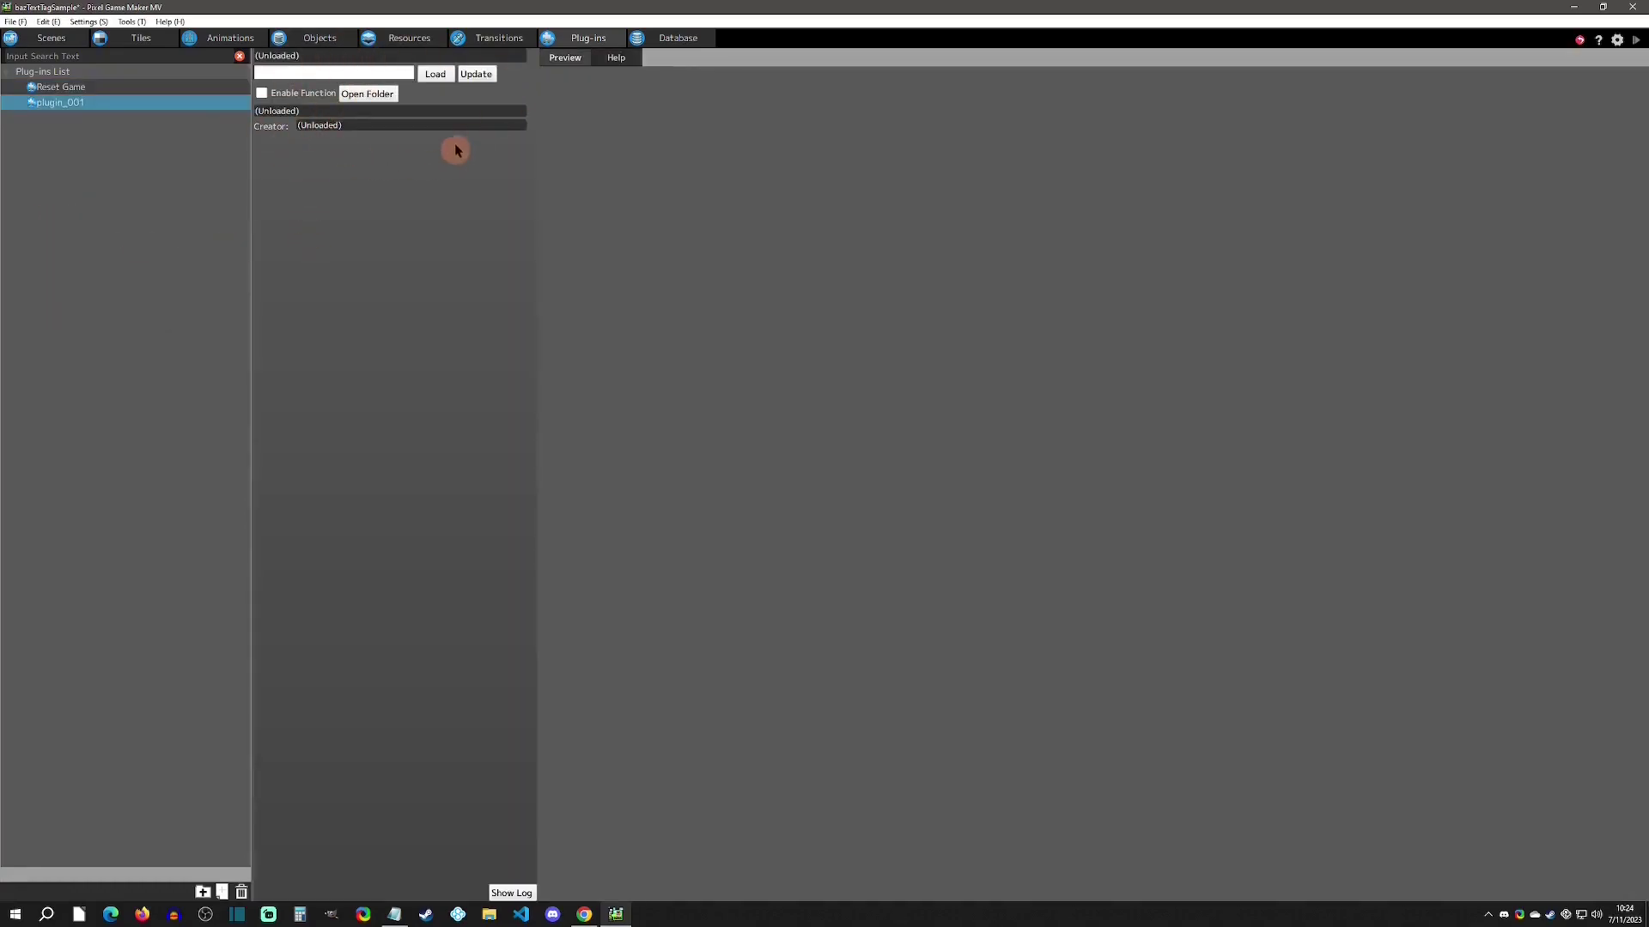
click(512, 892)
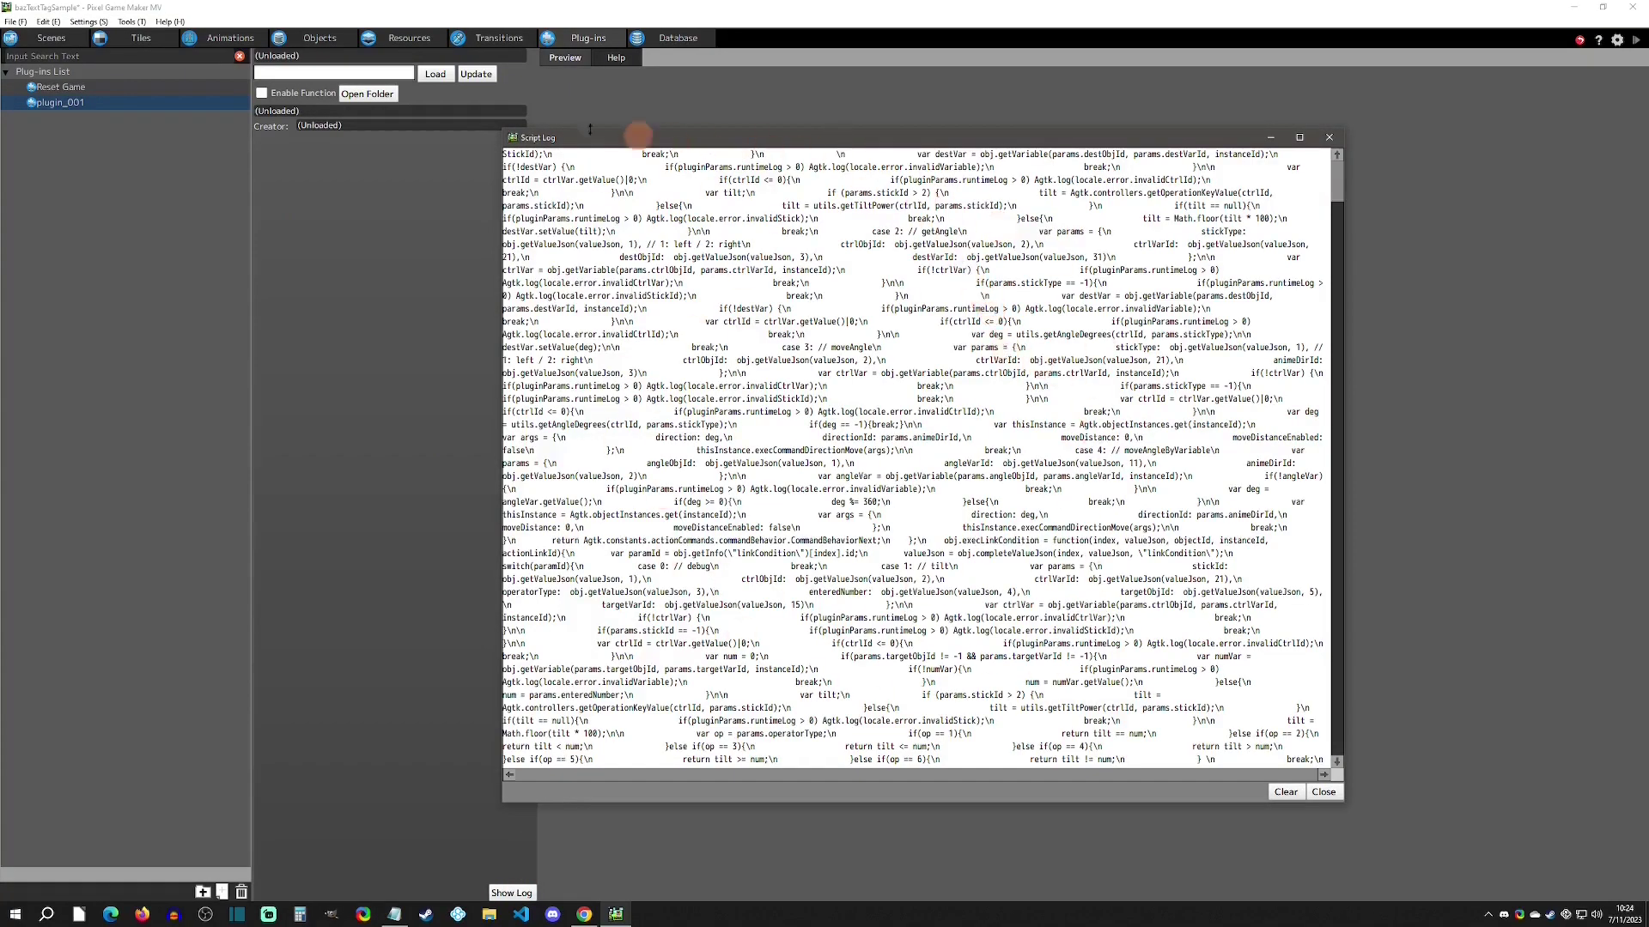
Step: Clear the Script Log, select BGM Volume Adjust, and pick out its id 24 in the log entries
click(430, 39)
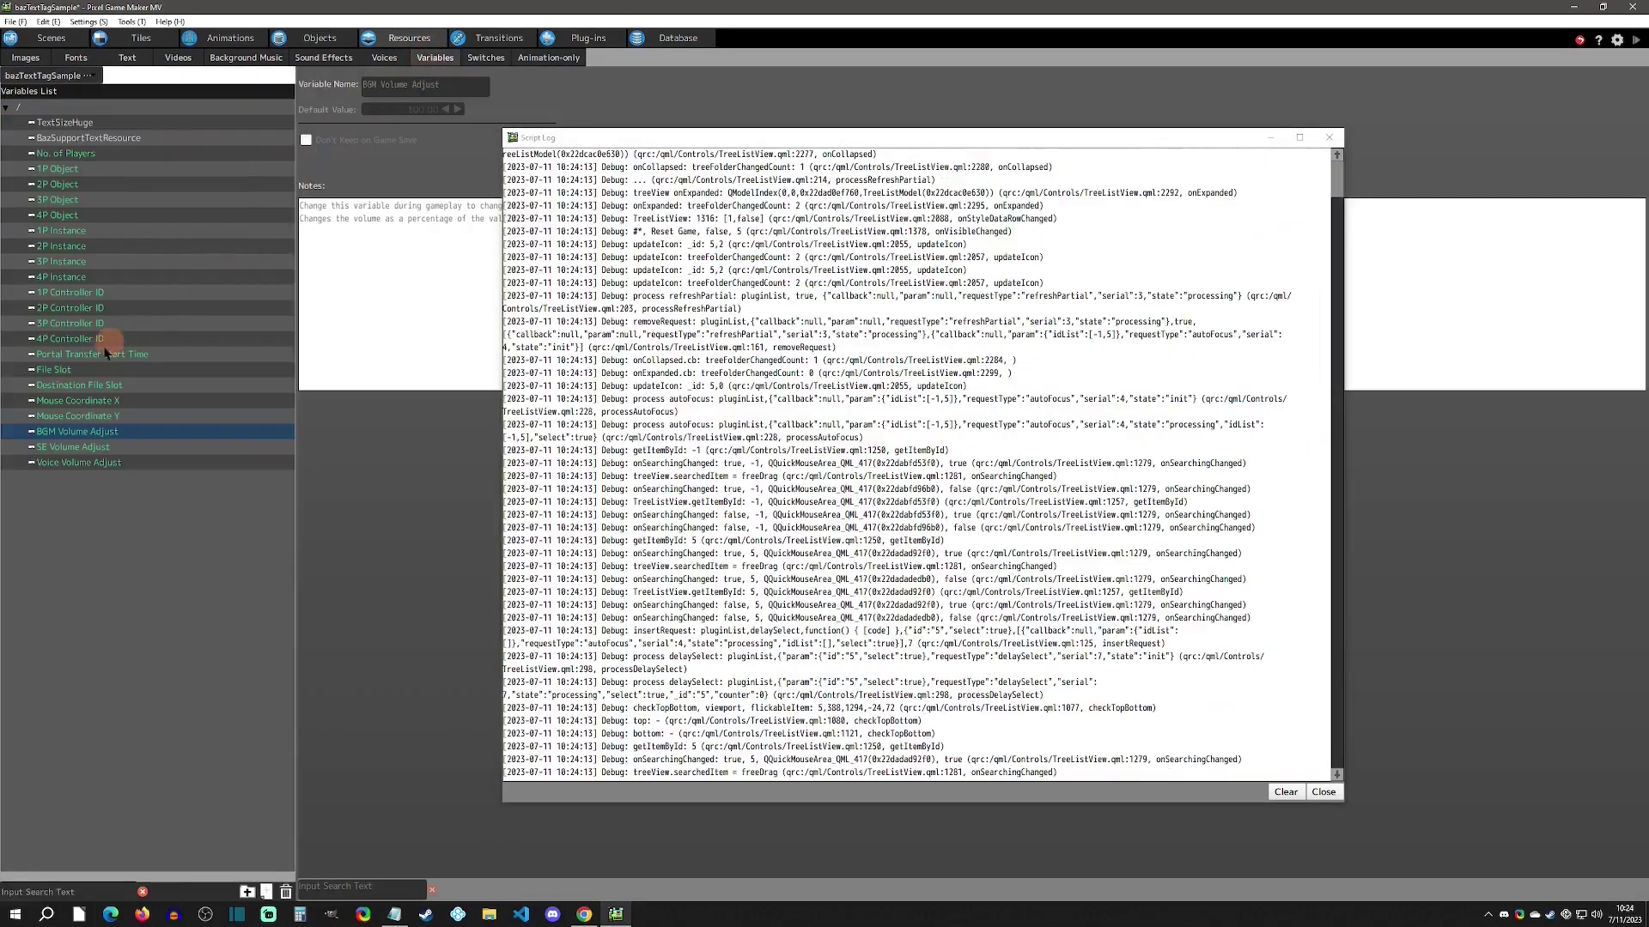
click(86, 418)
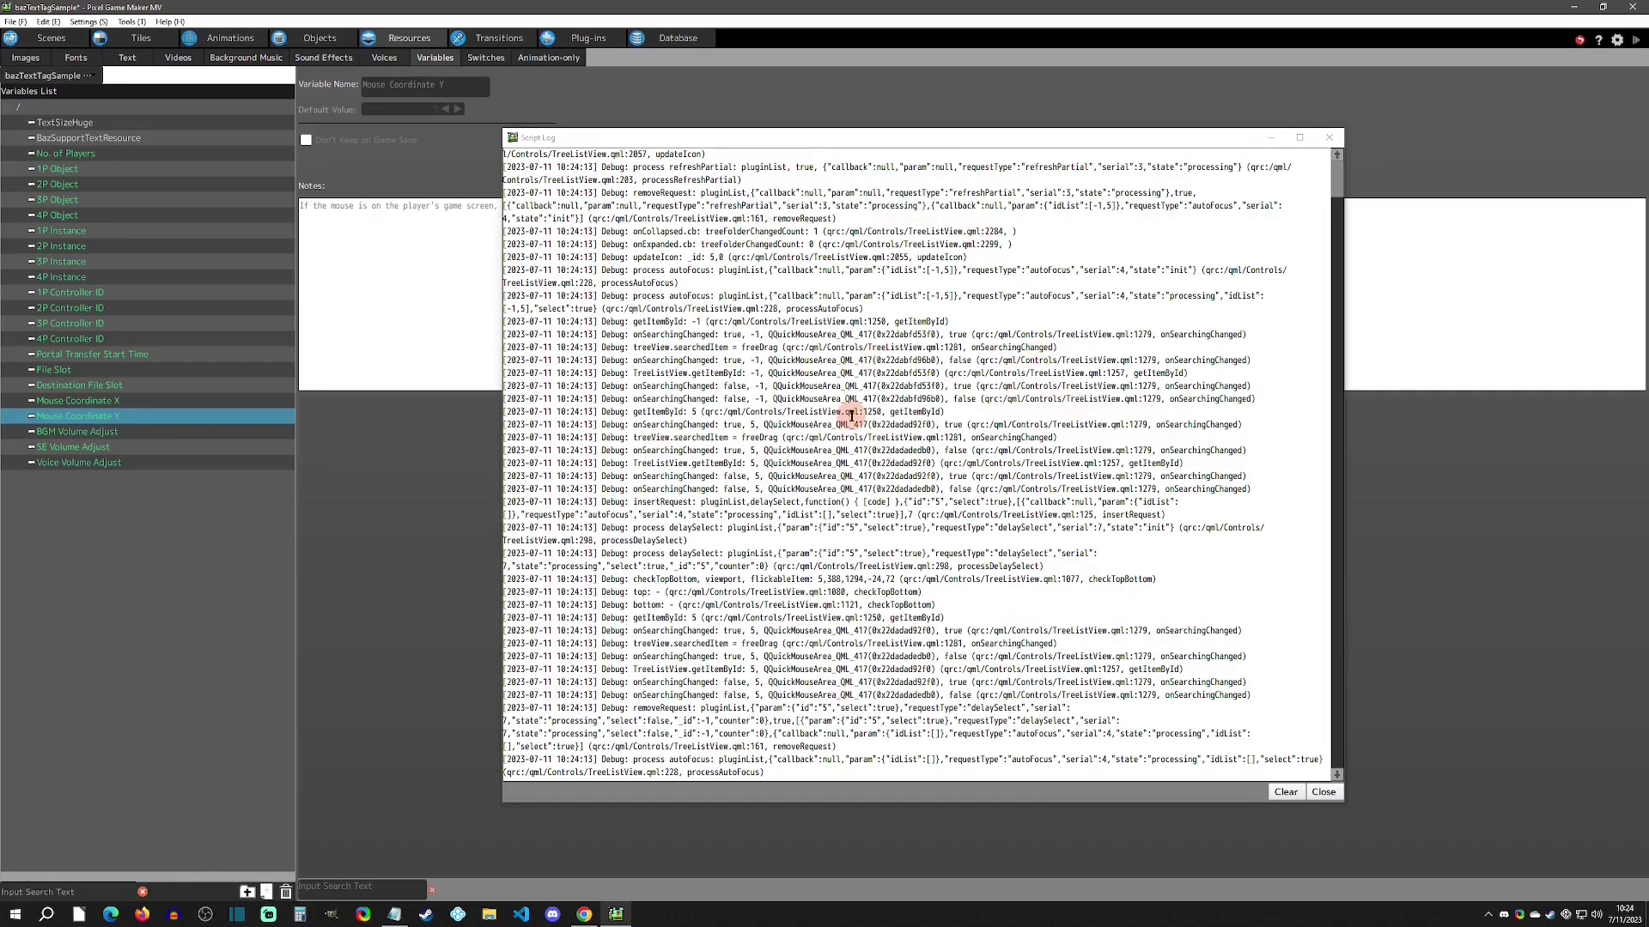
click(1281, 791)
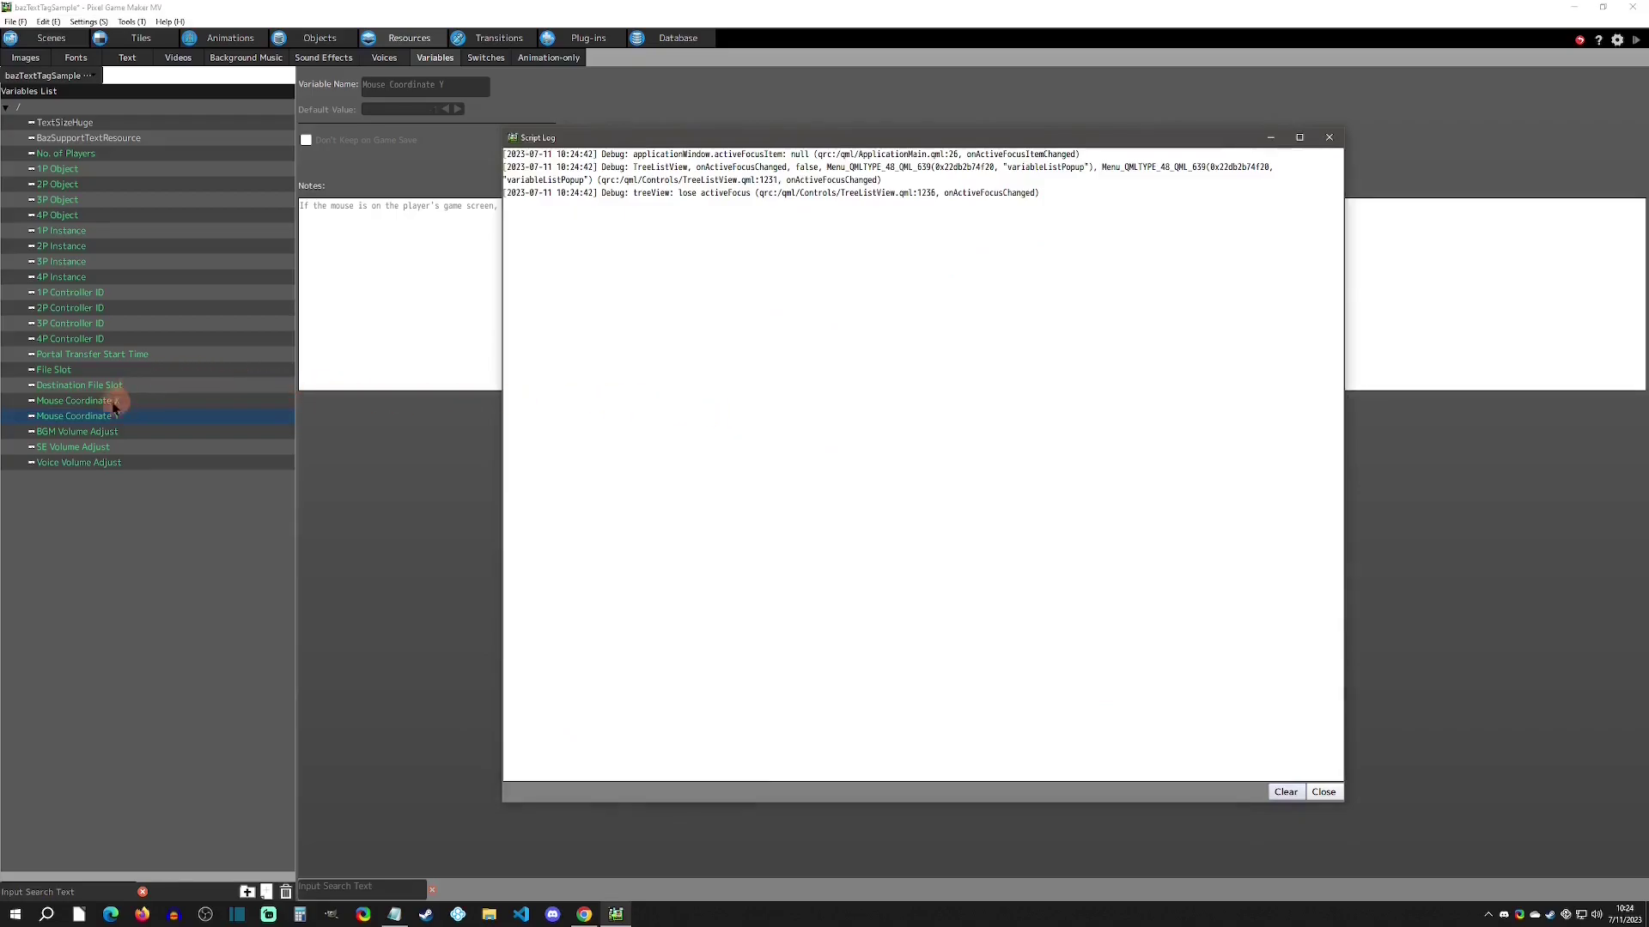
click(90, 434)
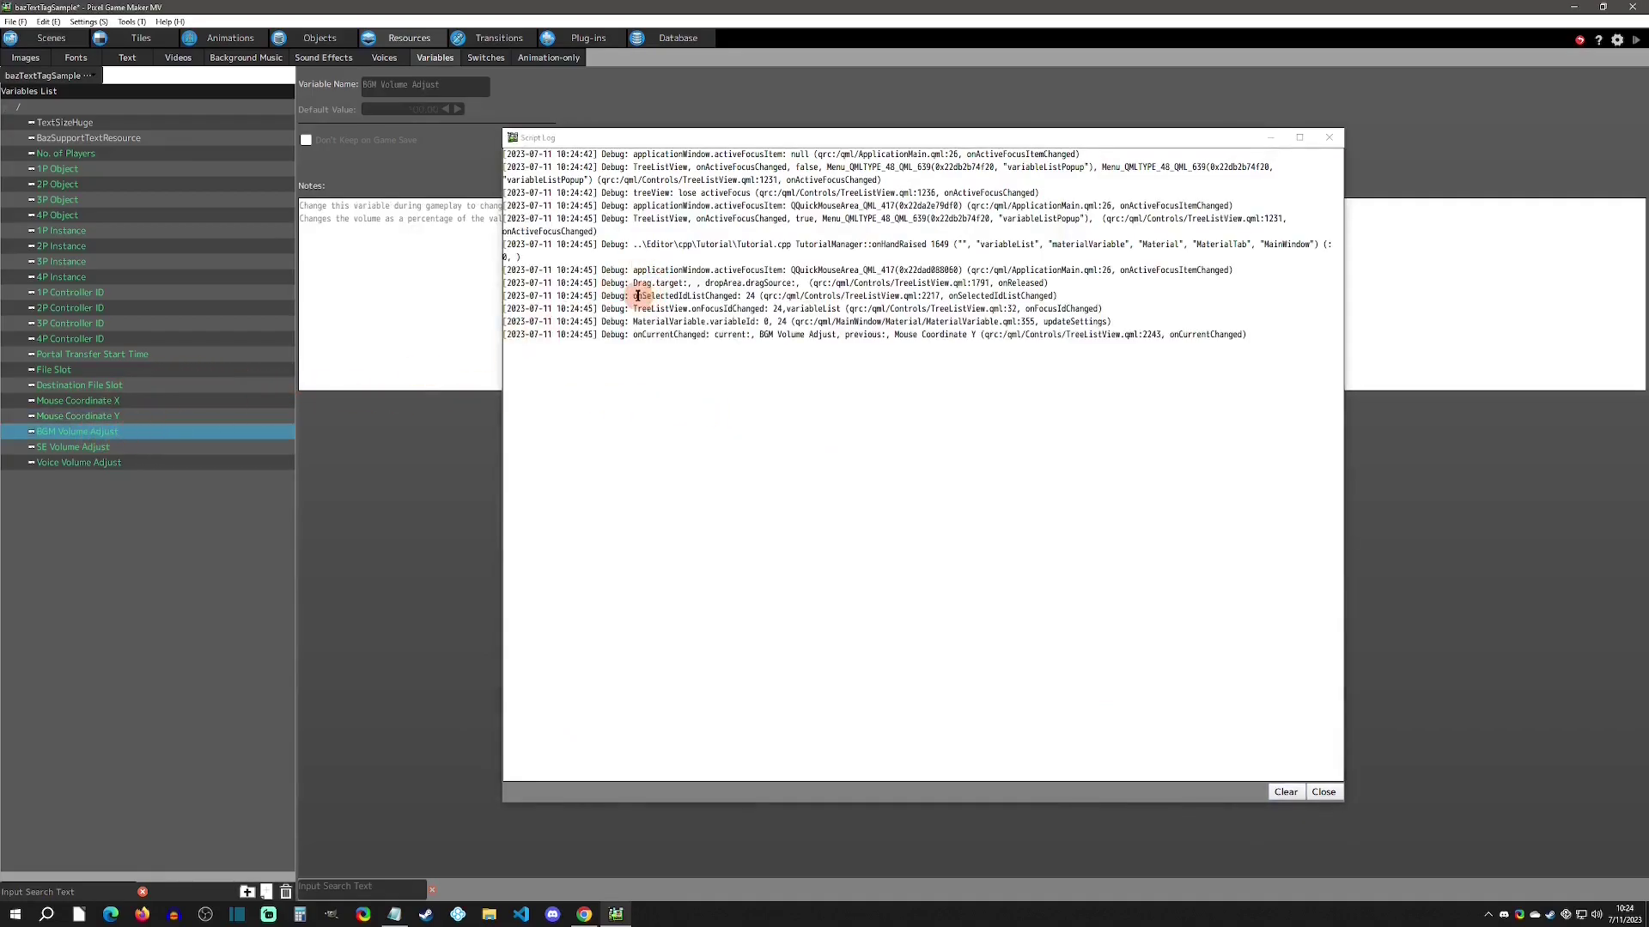
double_click(750, 294)
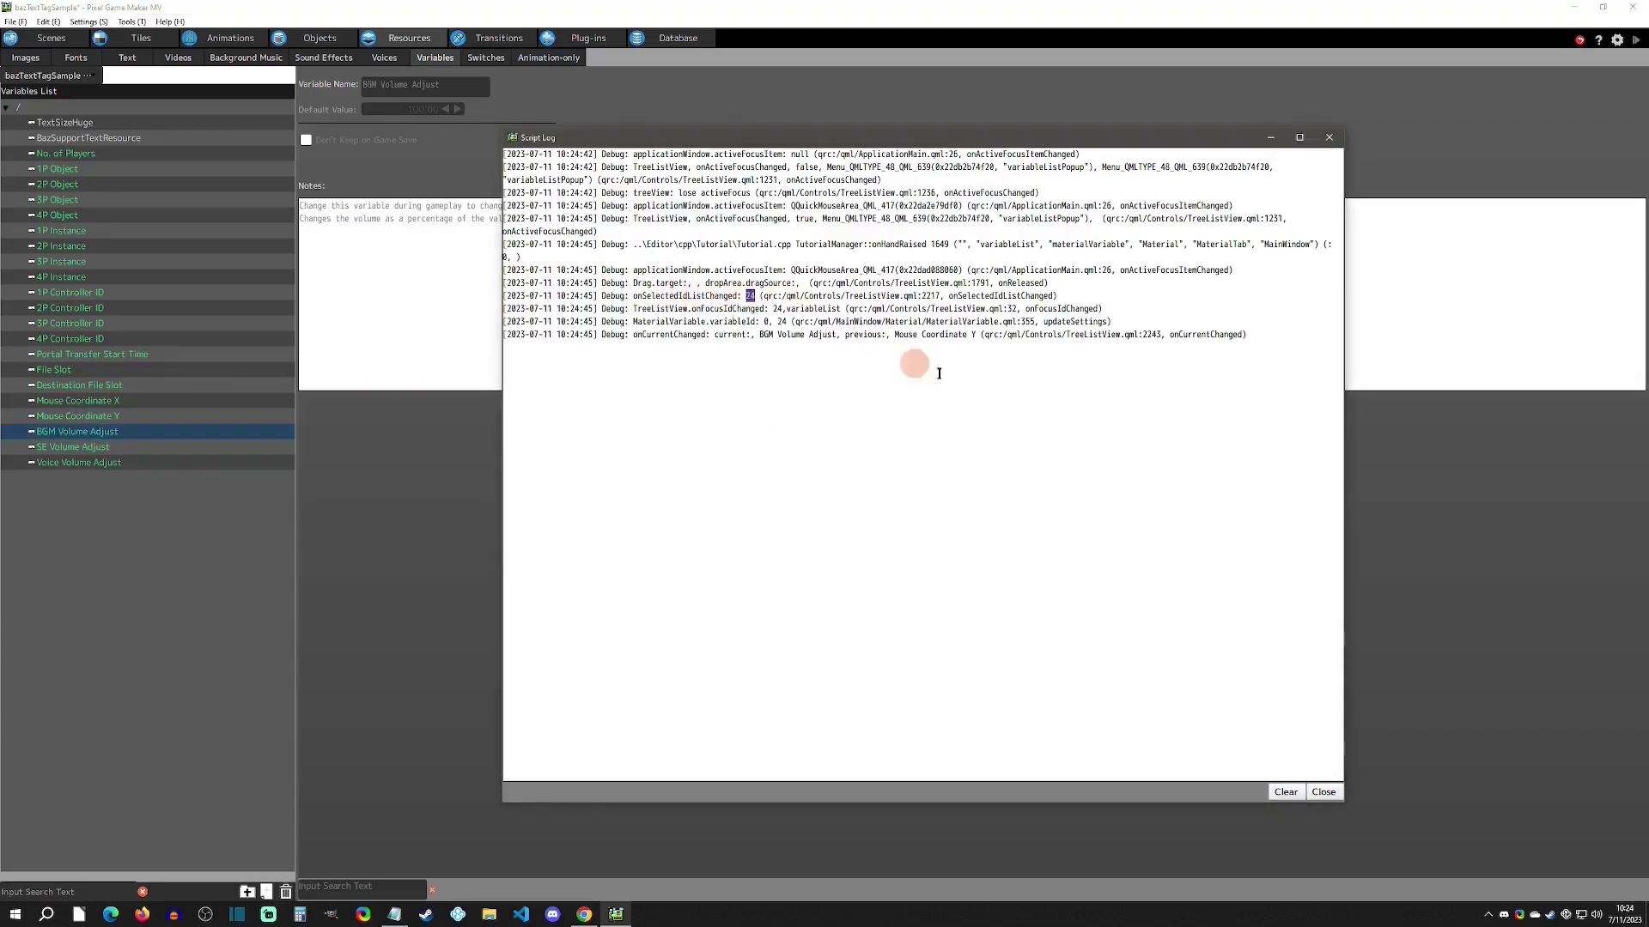
double_click(781, 321)
double_click(778, 309)
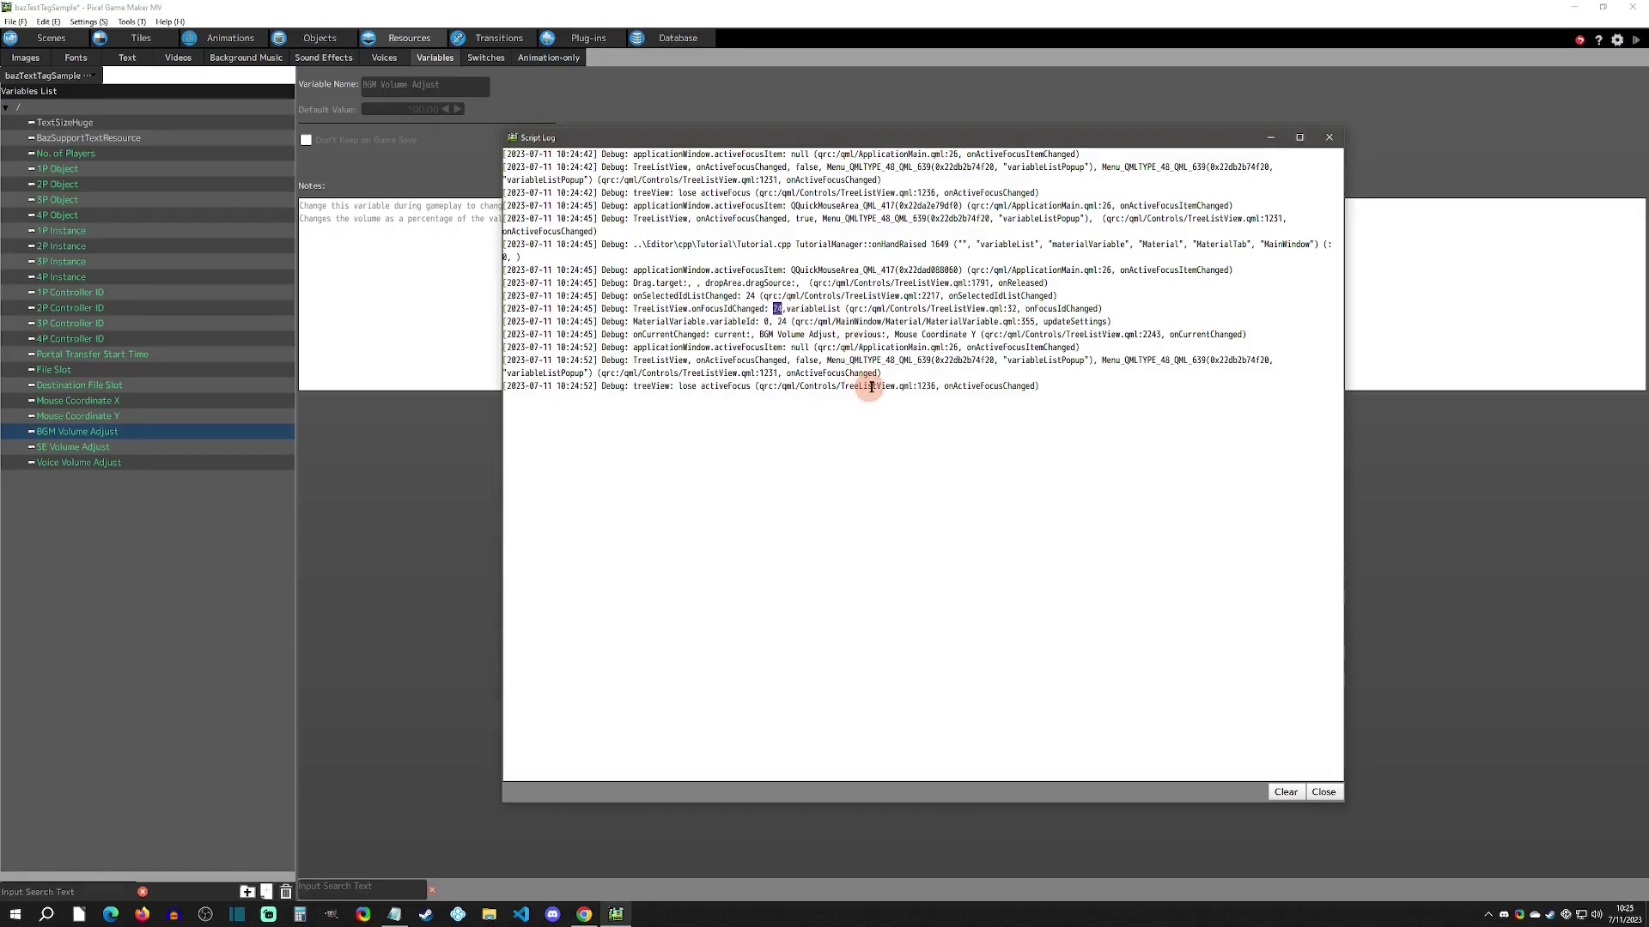
Step: Select BazSupportTextResource, find its id 2001 in the Script Log, then minimize and restore the log
click(118, 143)
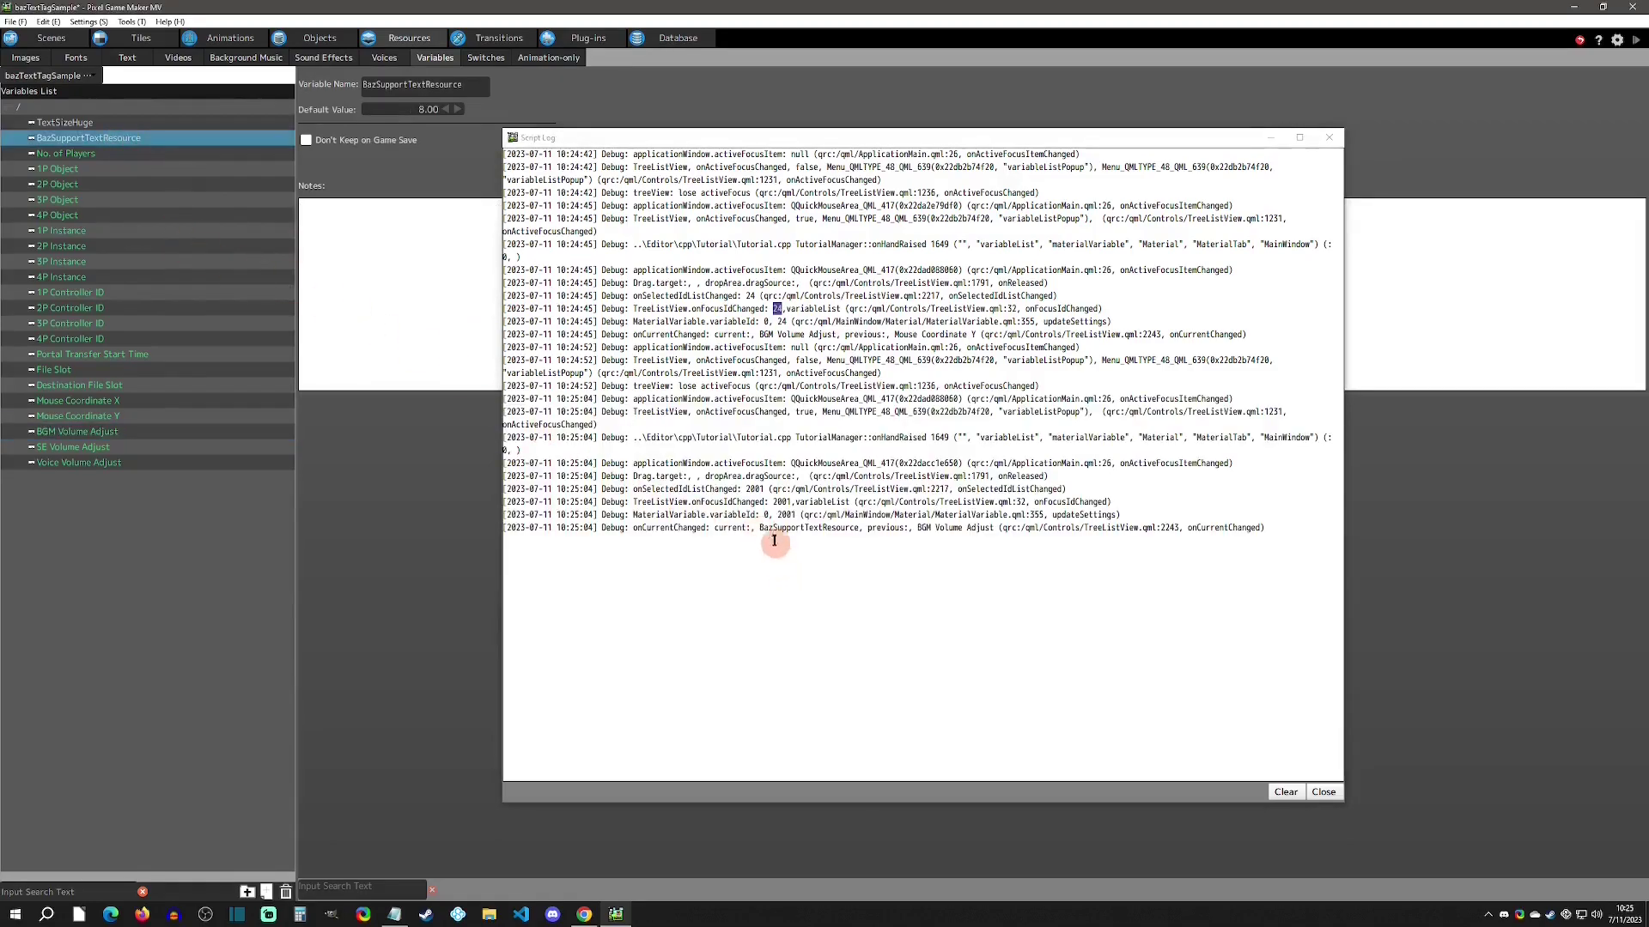
double_click(754, 488)
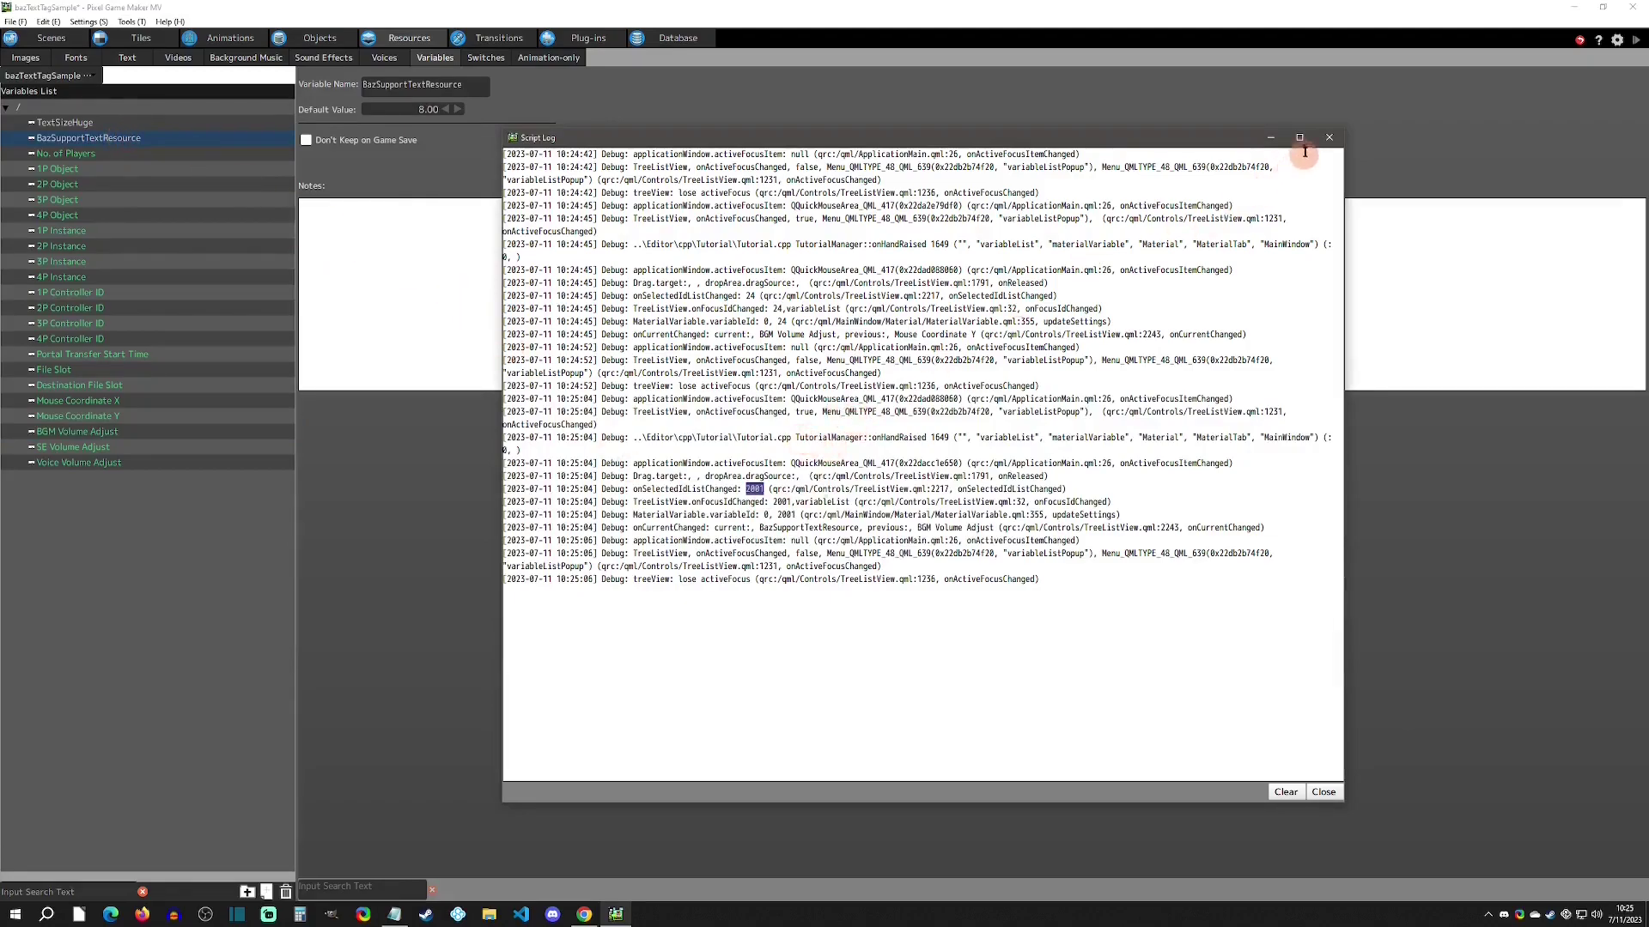
click(1272, 139)
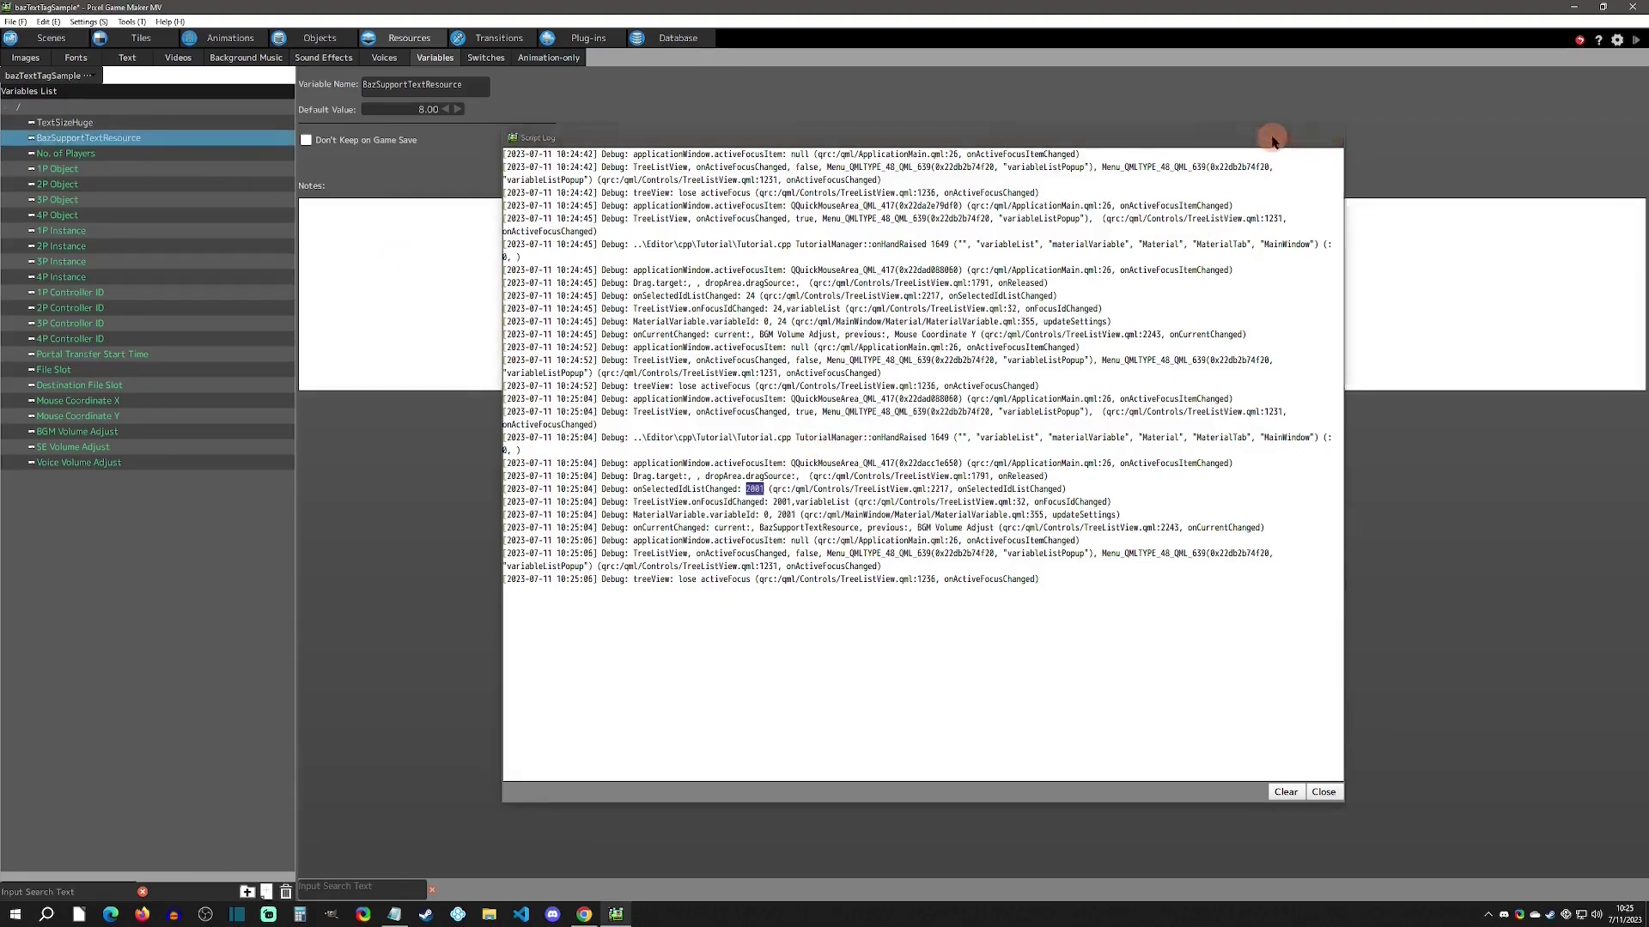
click(26, 891)
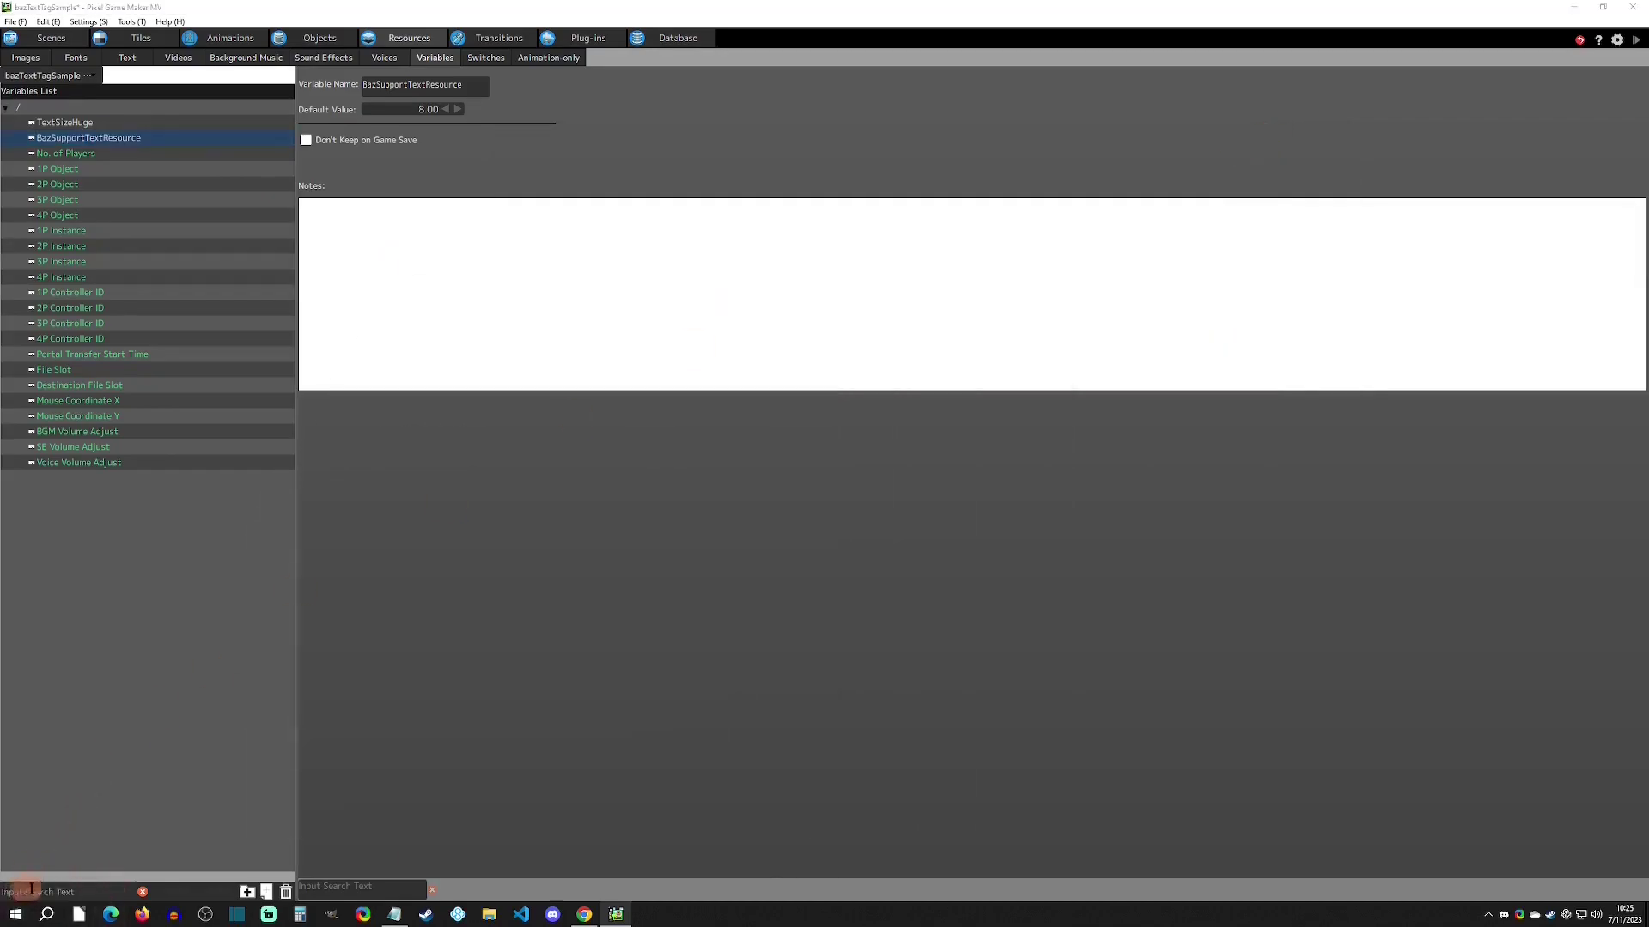
click(1272, 139)
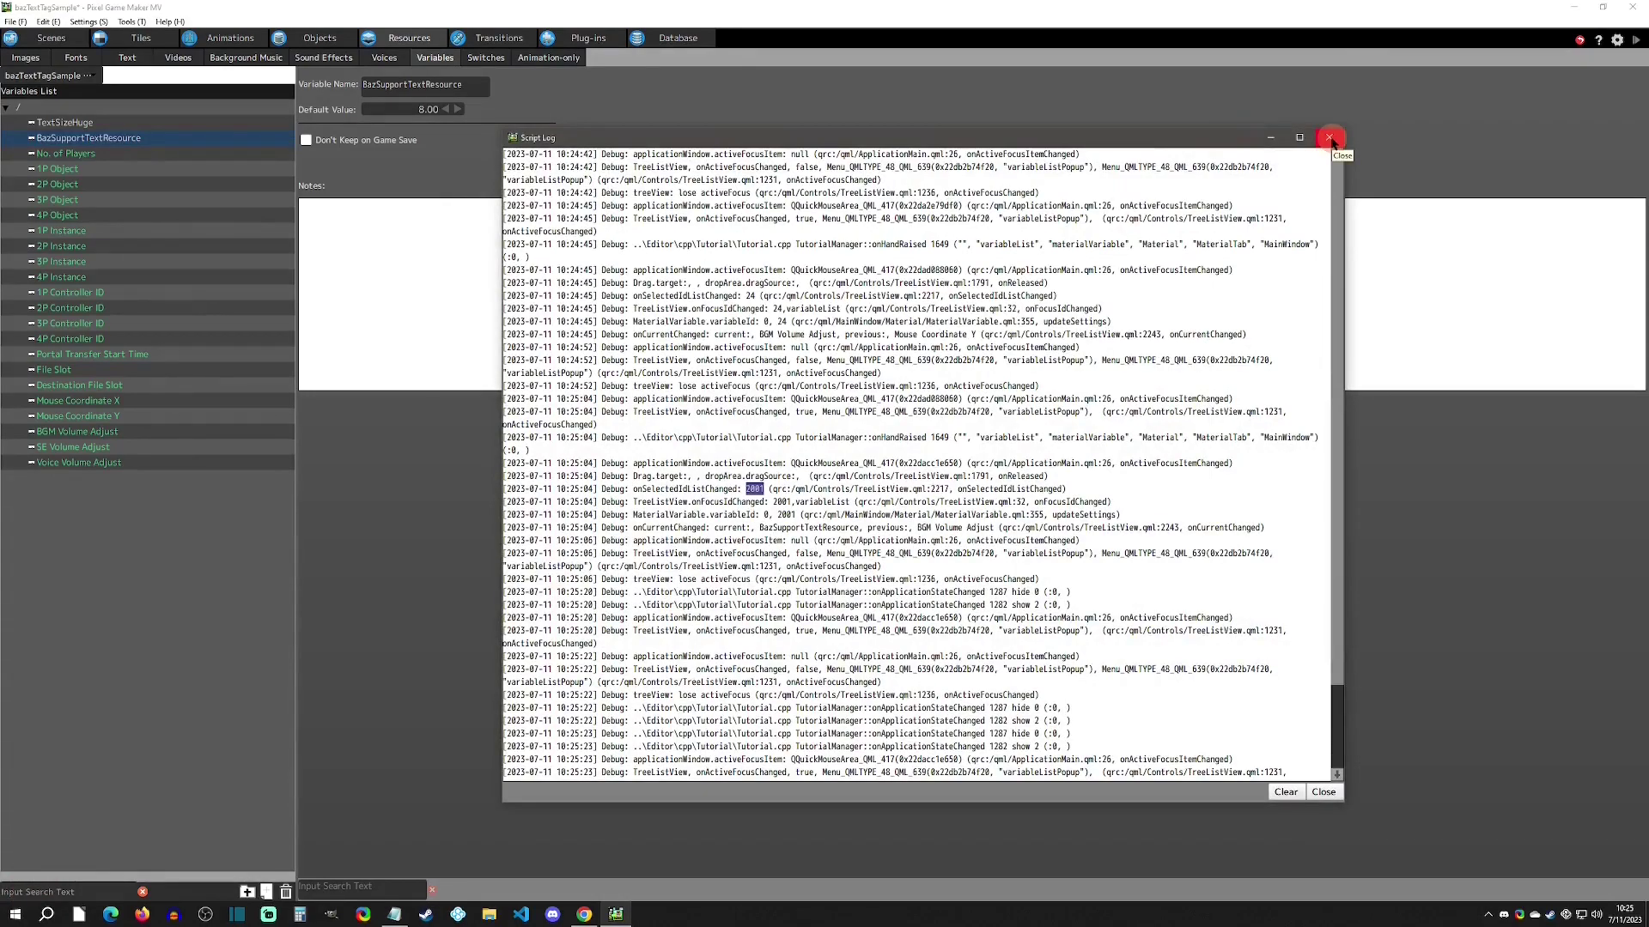
Step: Minimize the Script Log and move from the common var text to the 'object var' text resource
click(1265, 140)
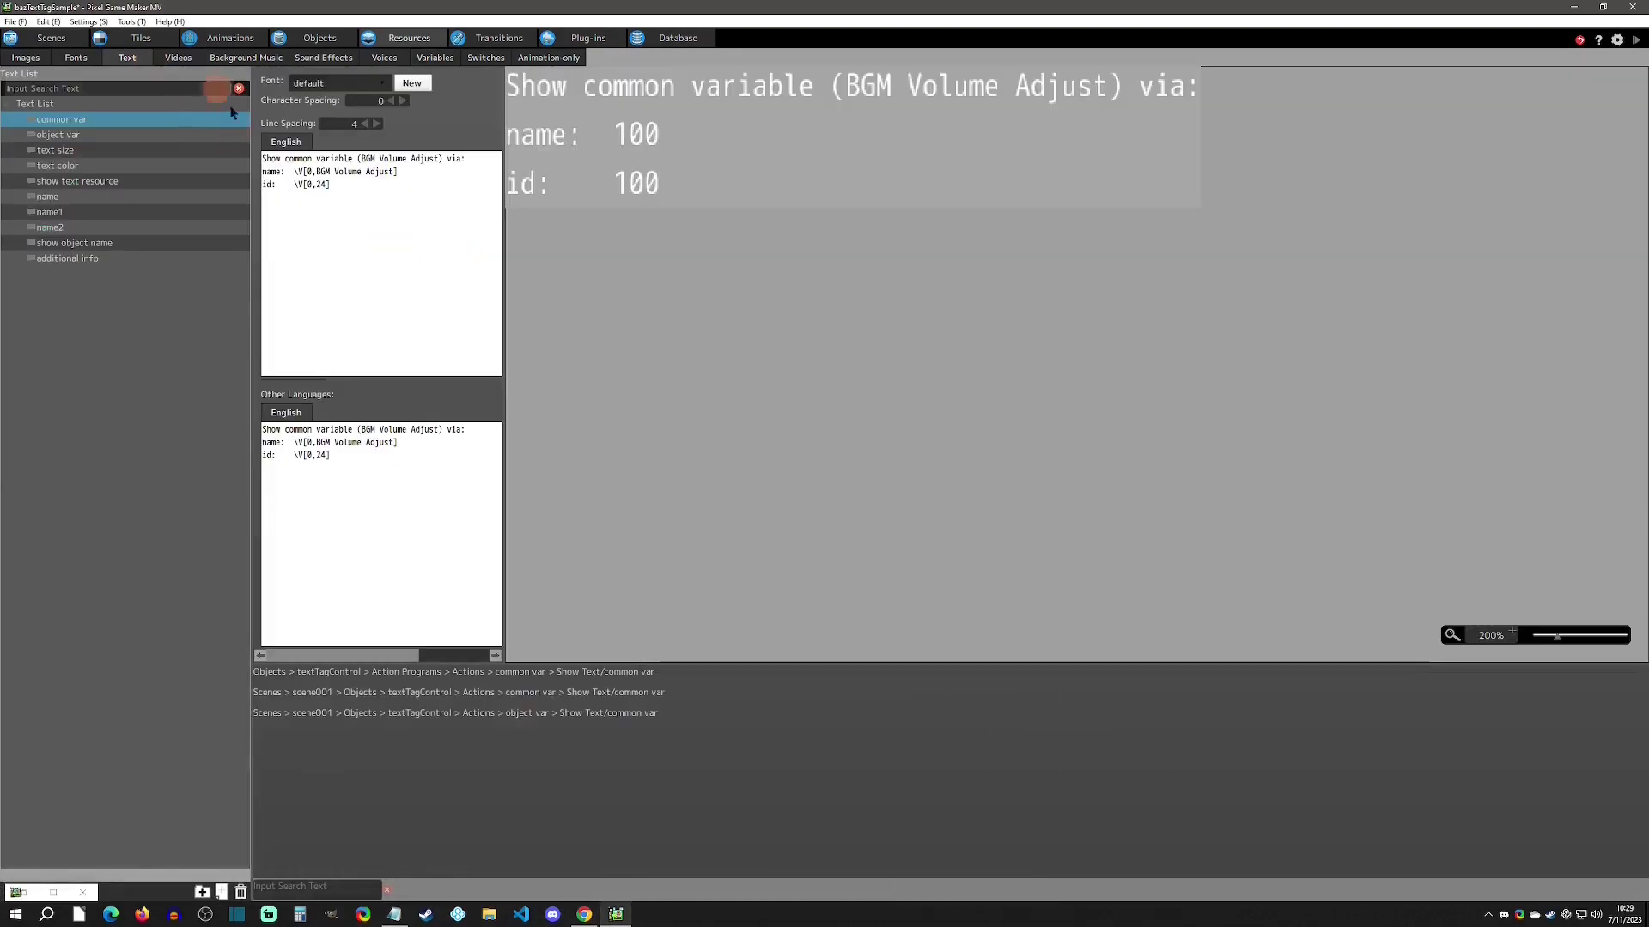
click(309, 185)
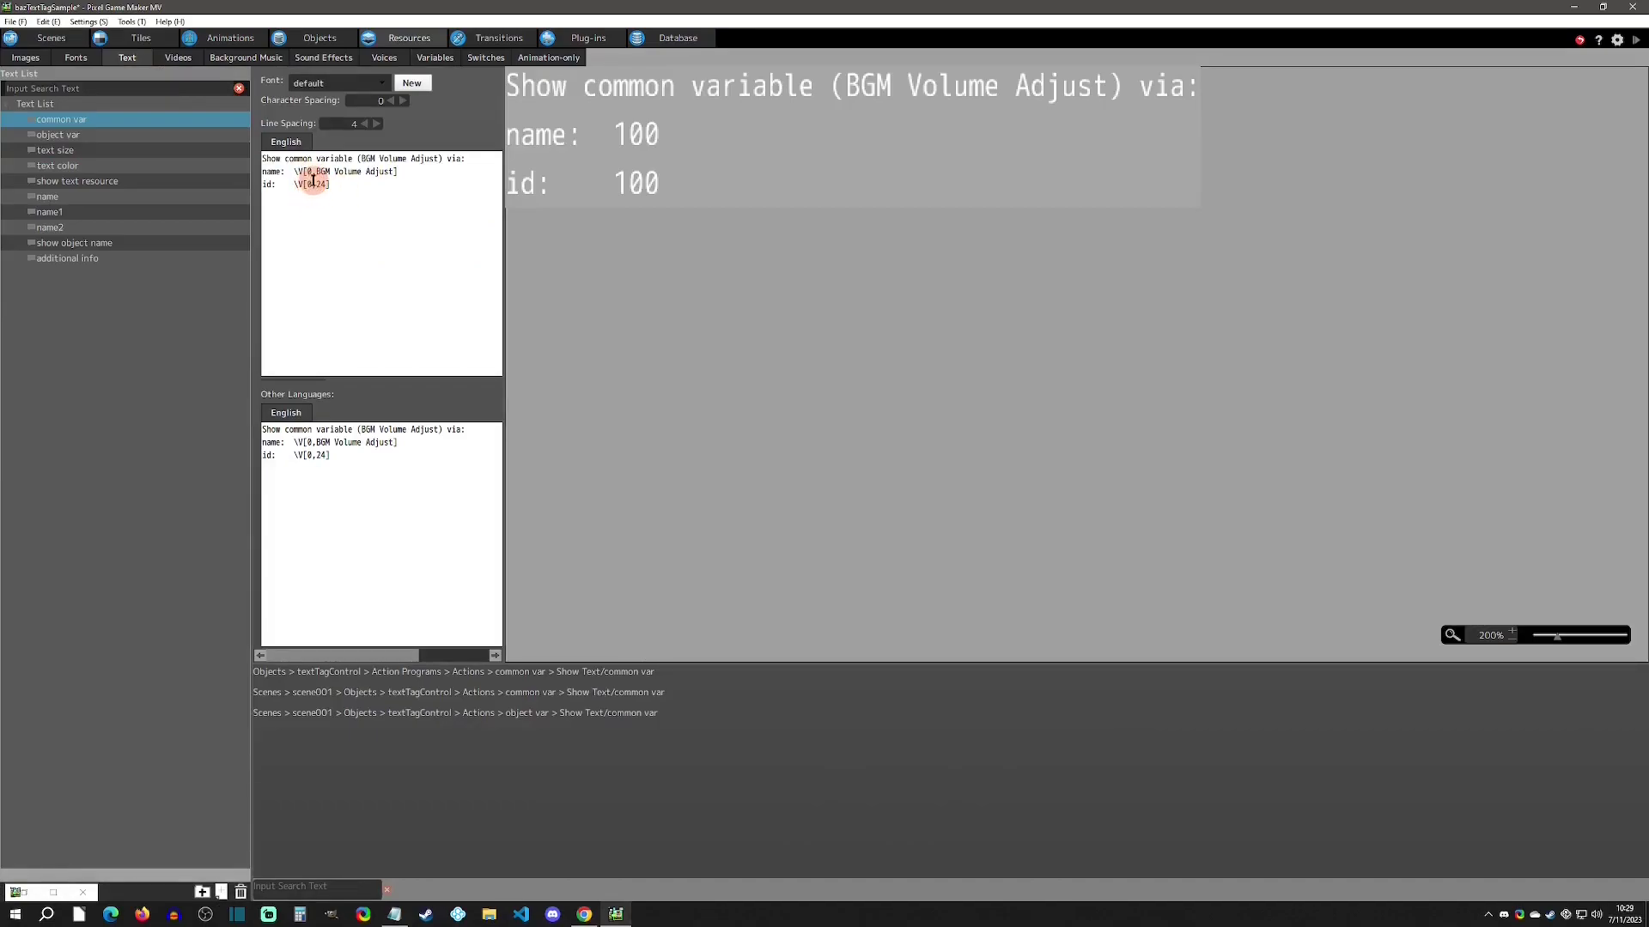
click(312, 182)
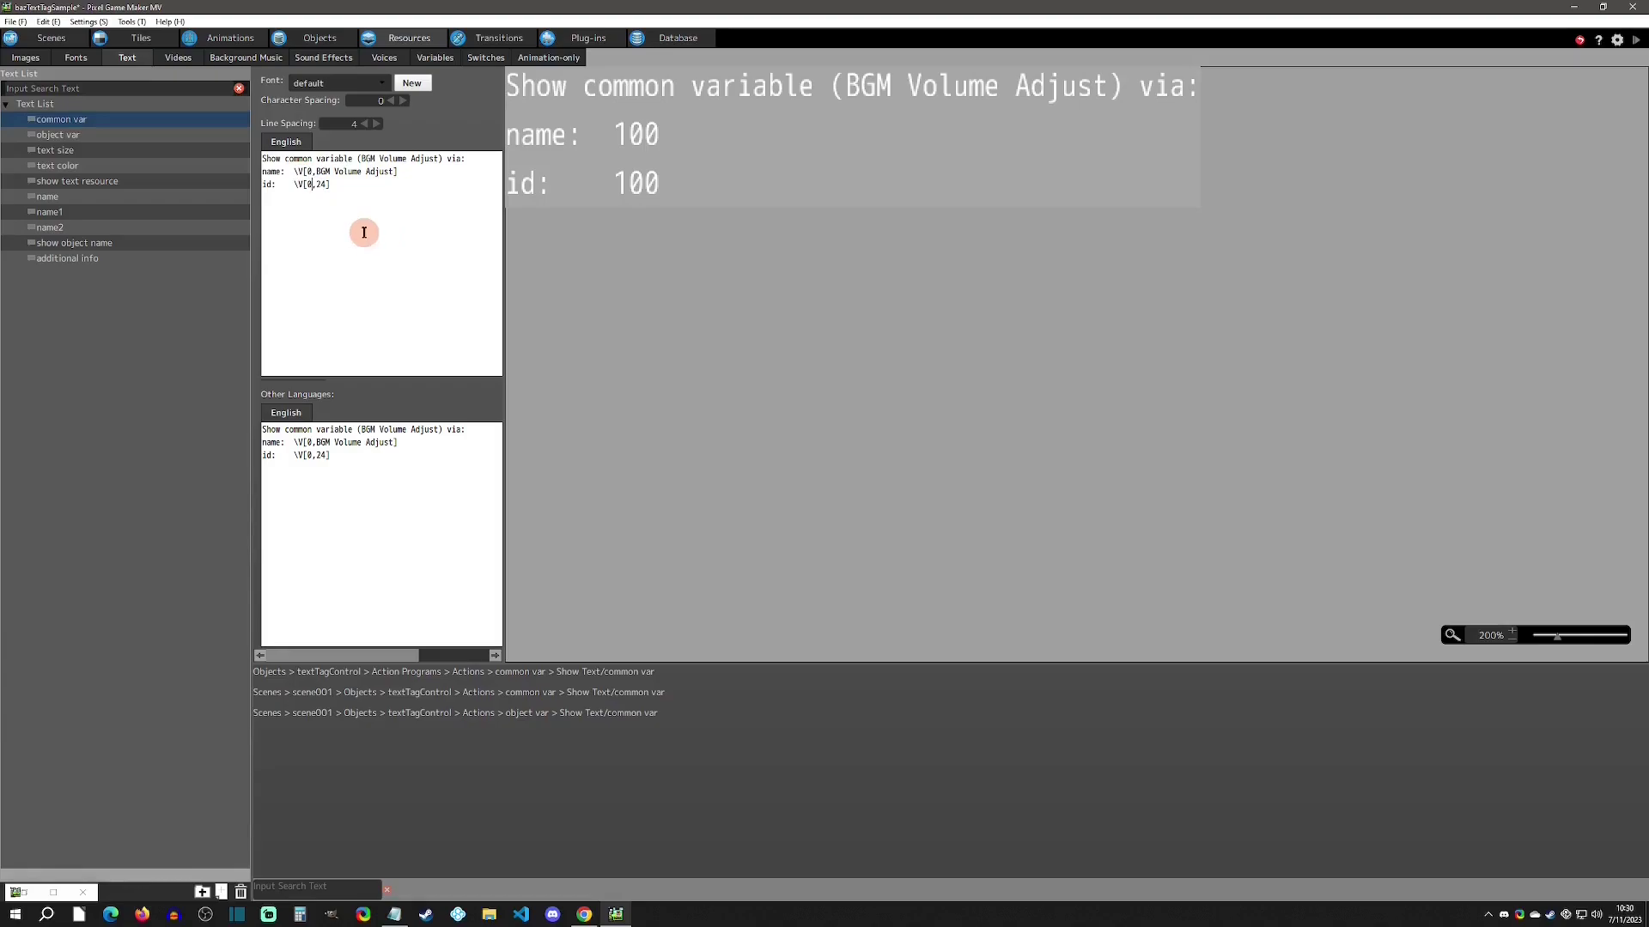
click(226, 142)
click(395, 239)
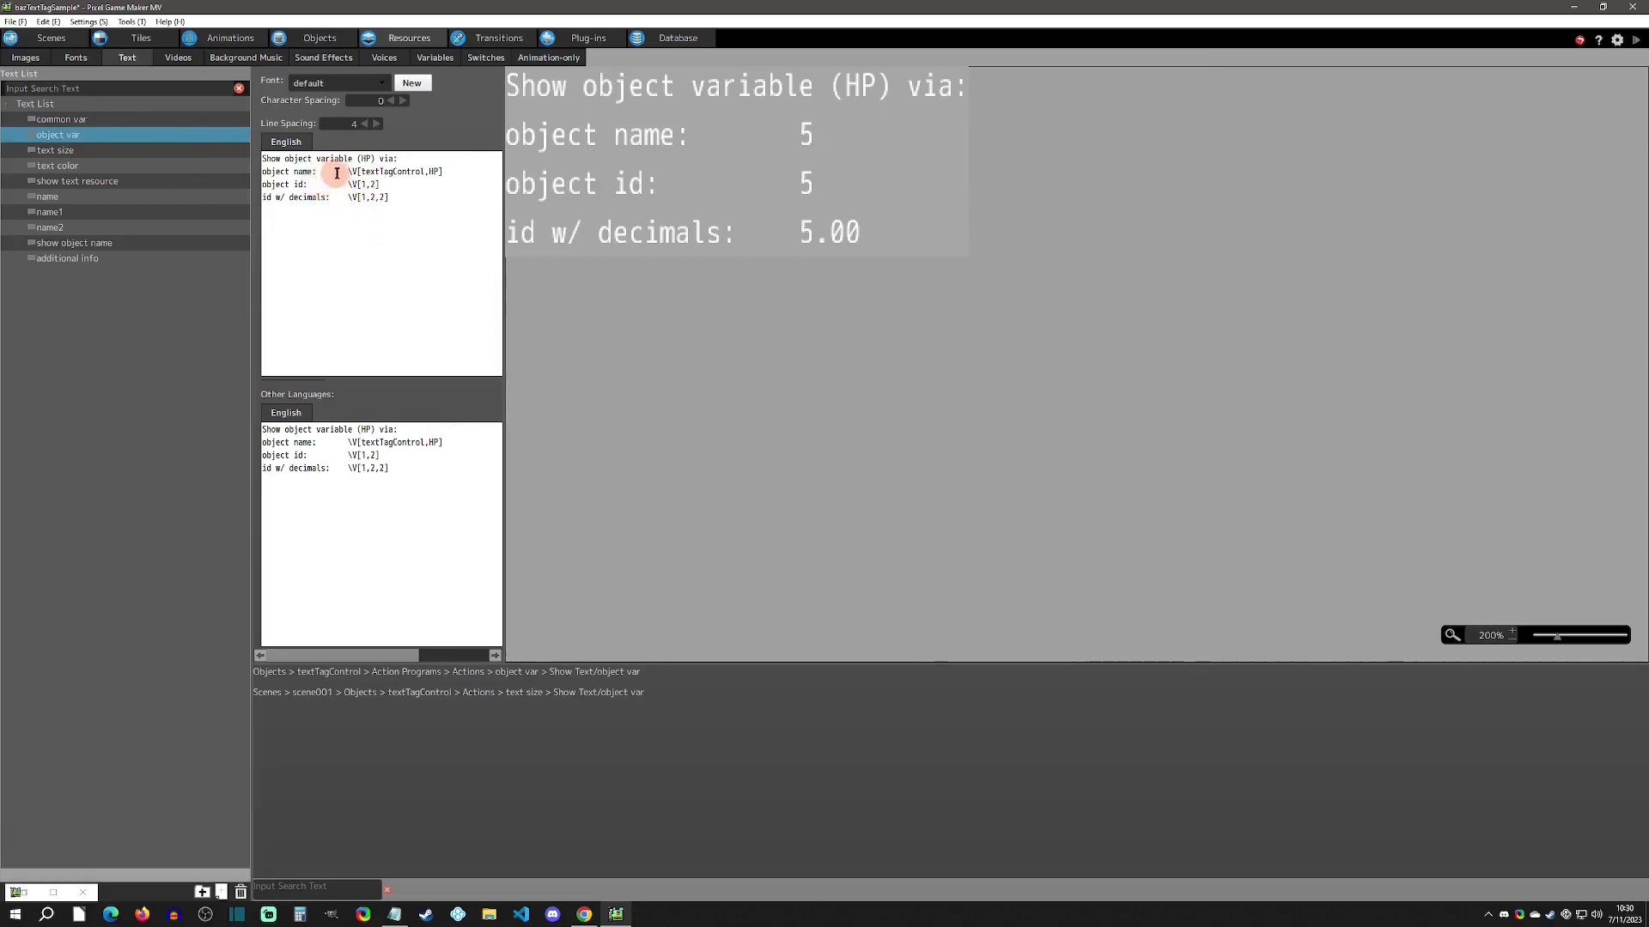
double_click(392, 172)
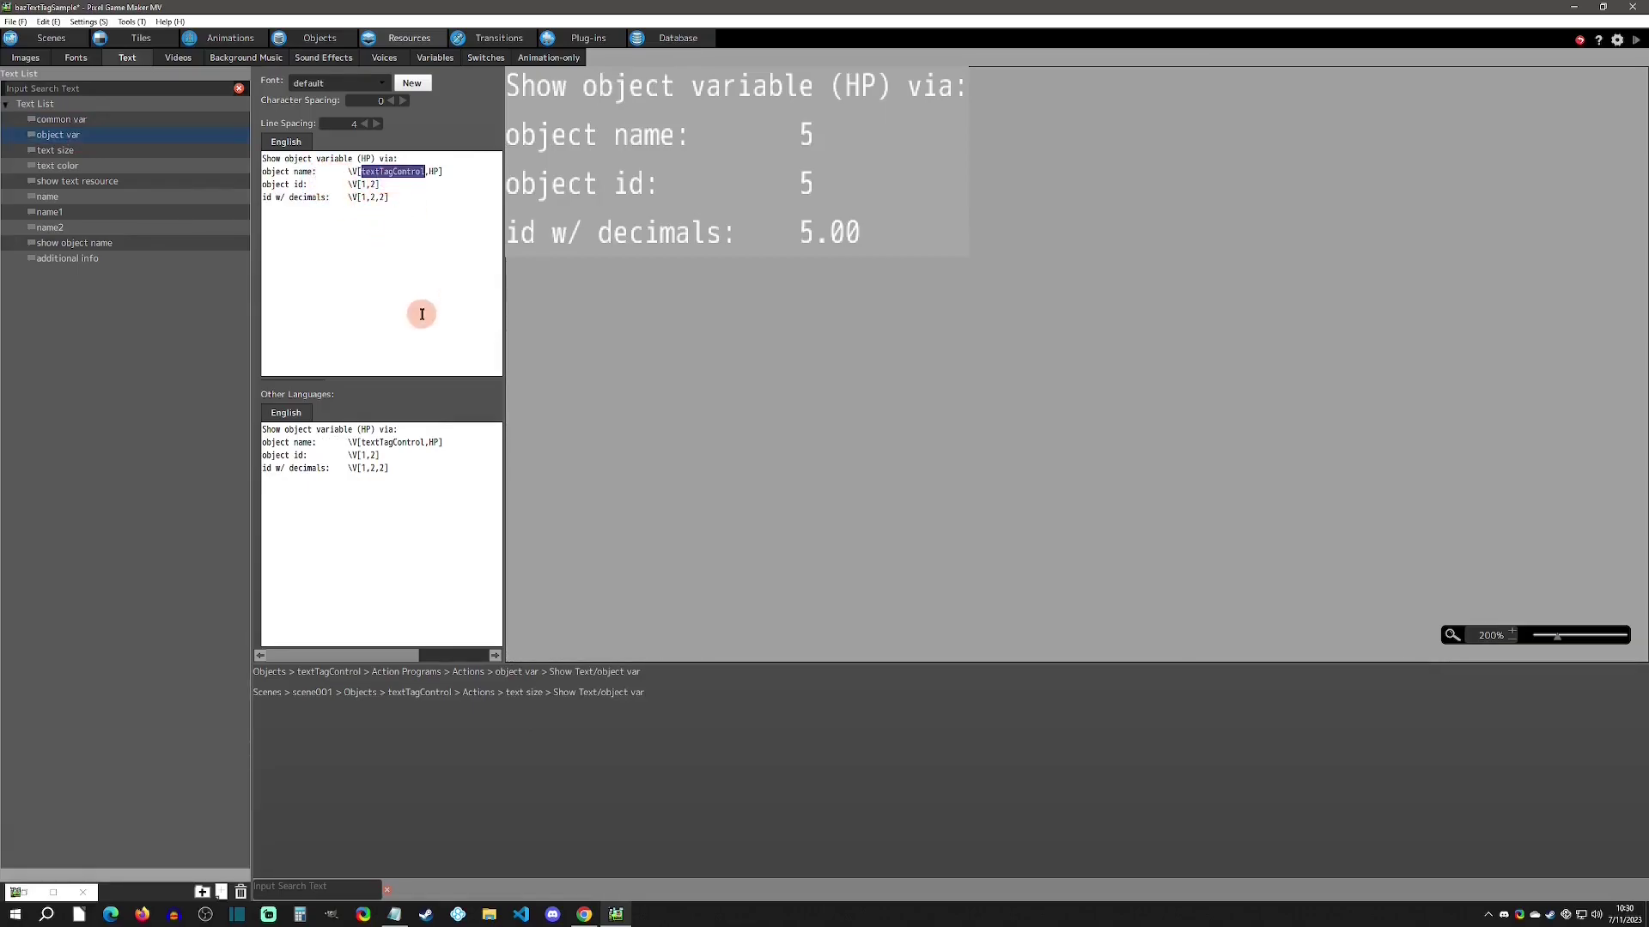
click(320, 39)
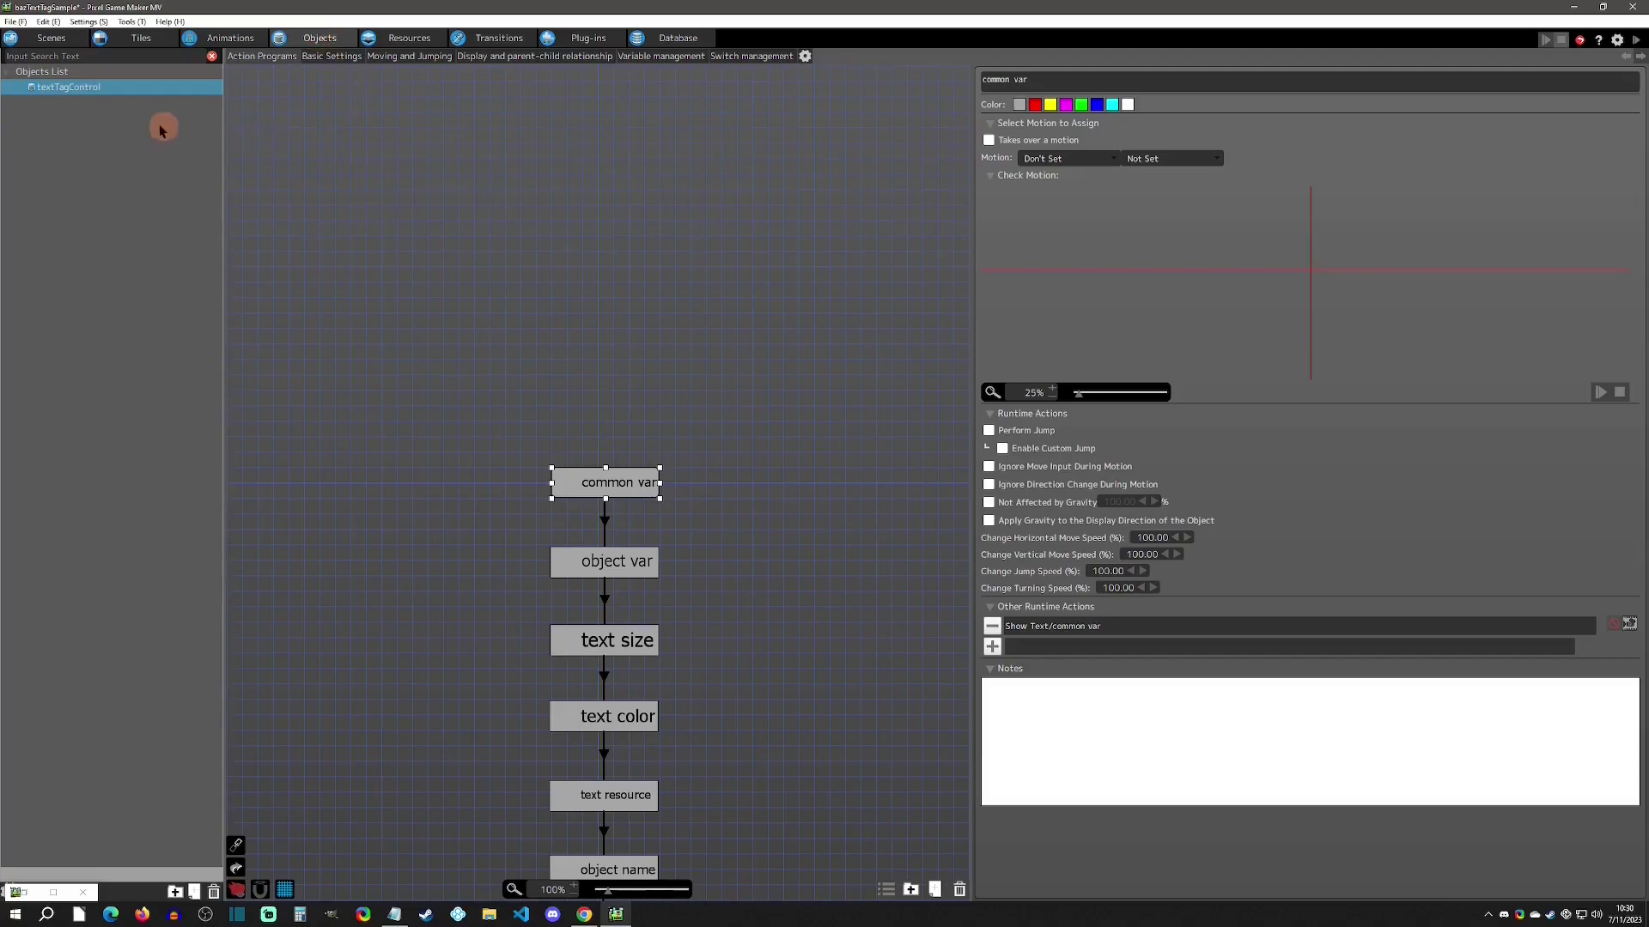
click(408, 38)
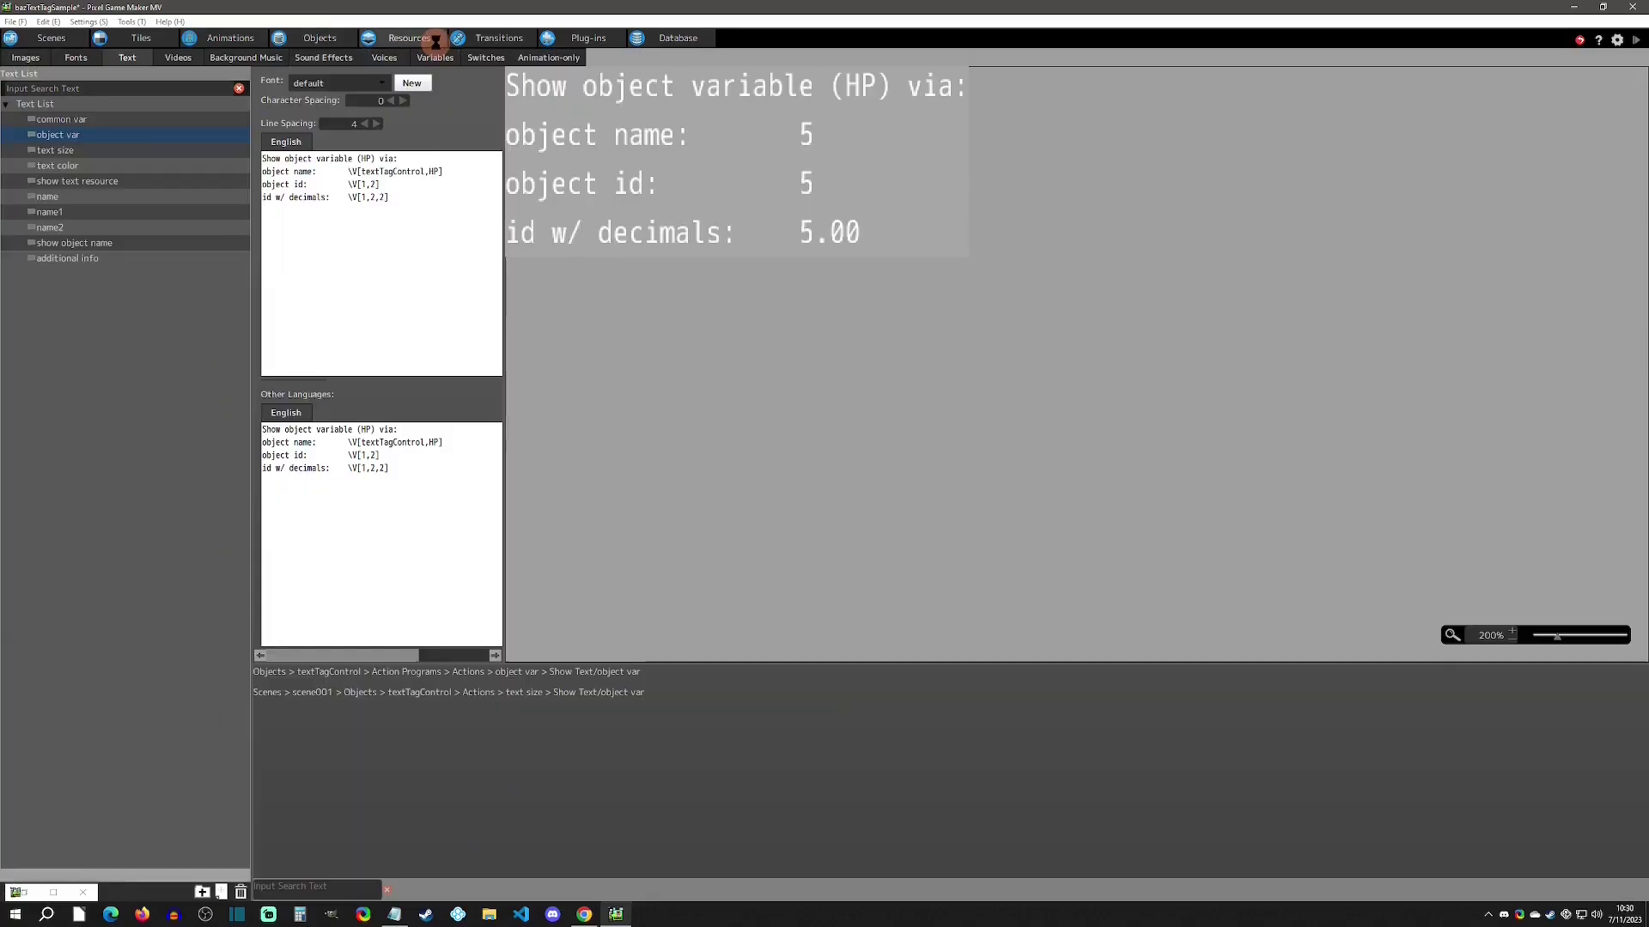
double_click(435, 171)
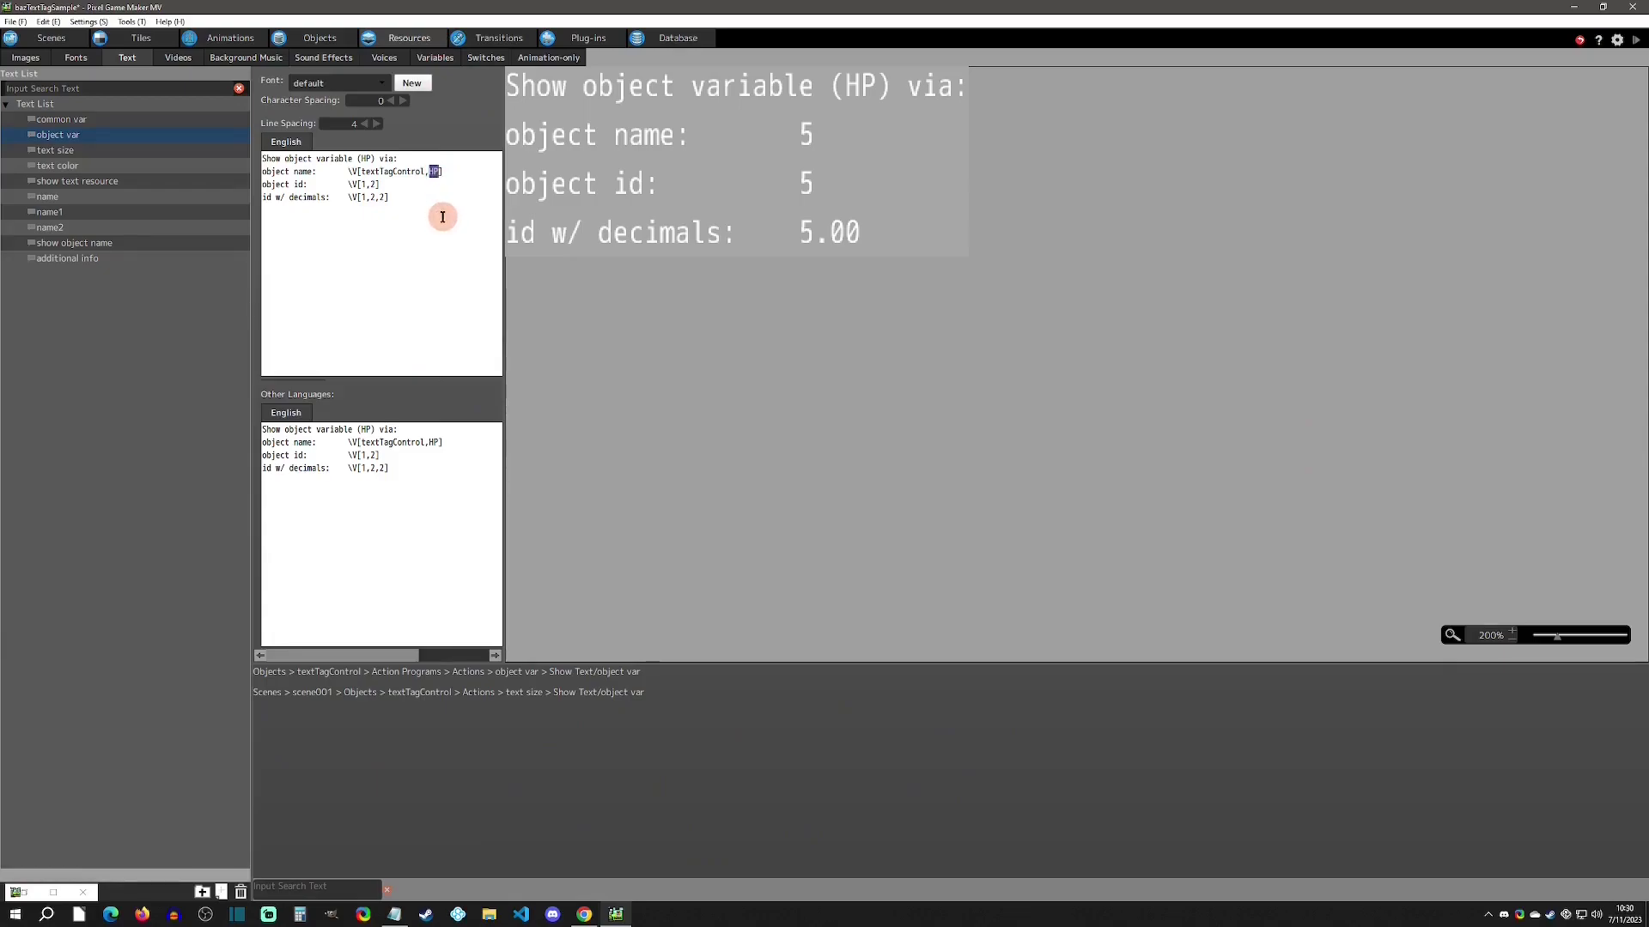
click(403, 185)
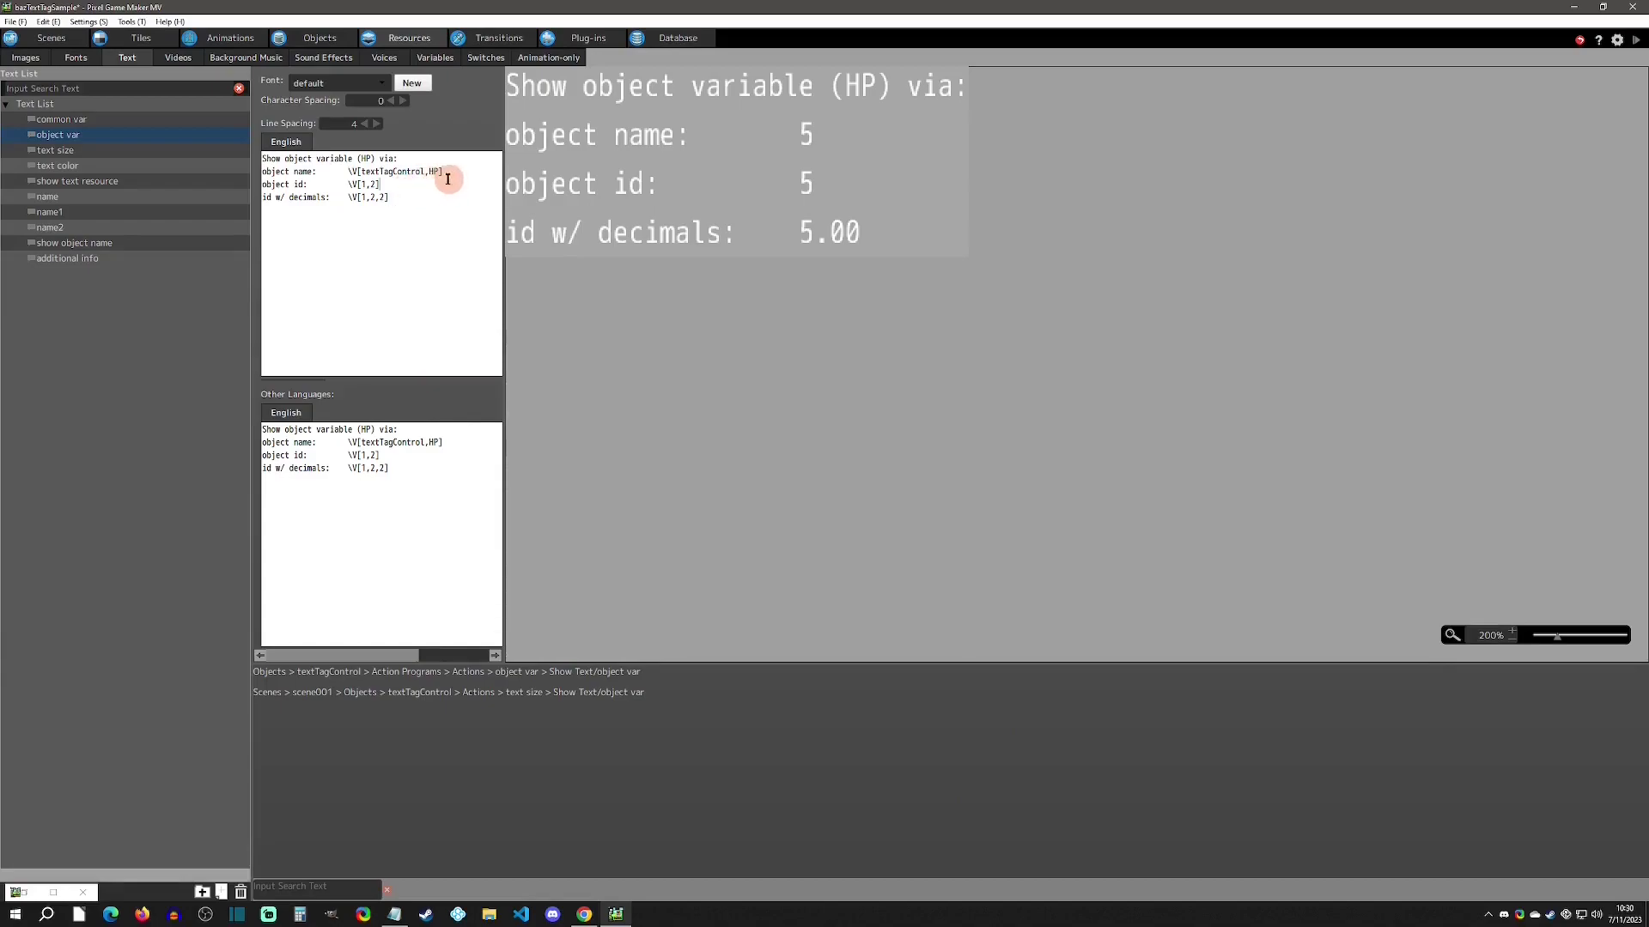
click(316, 184)
click(331, 48)
right_click(74, 88)
click(140, 230)
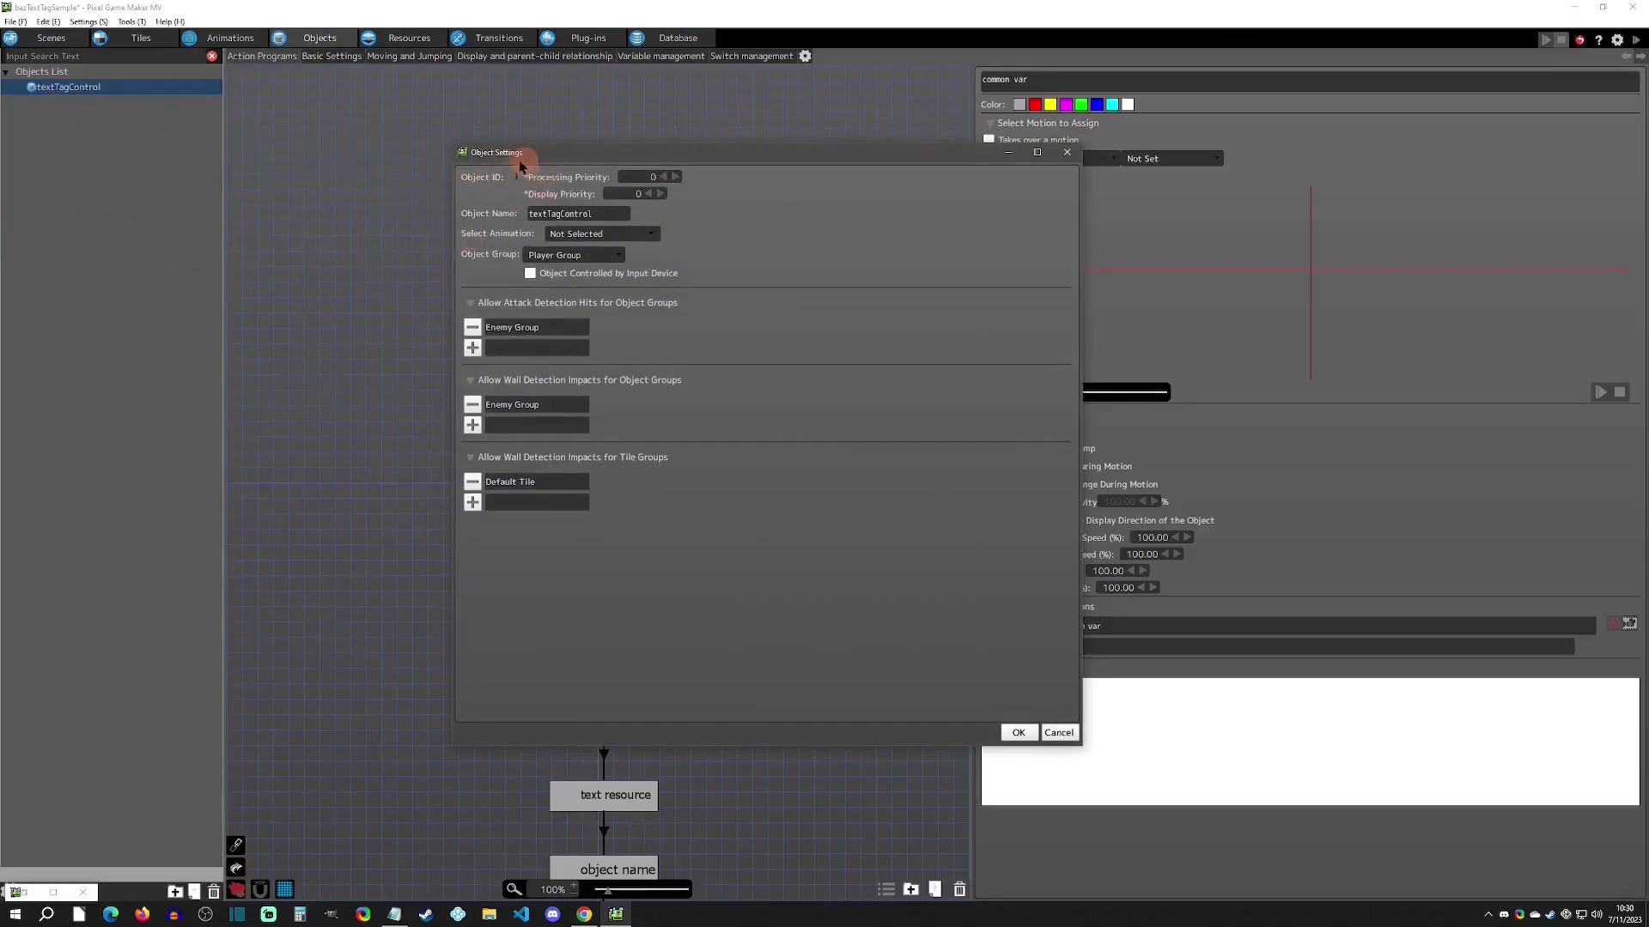
click(1043, 161)
click(409, 38)
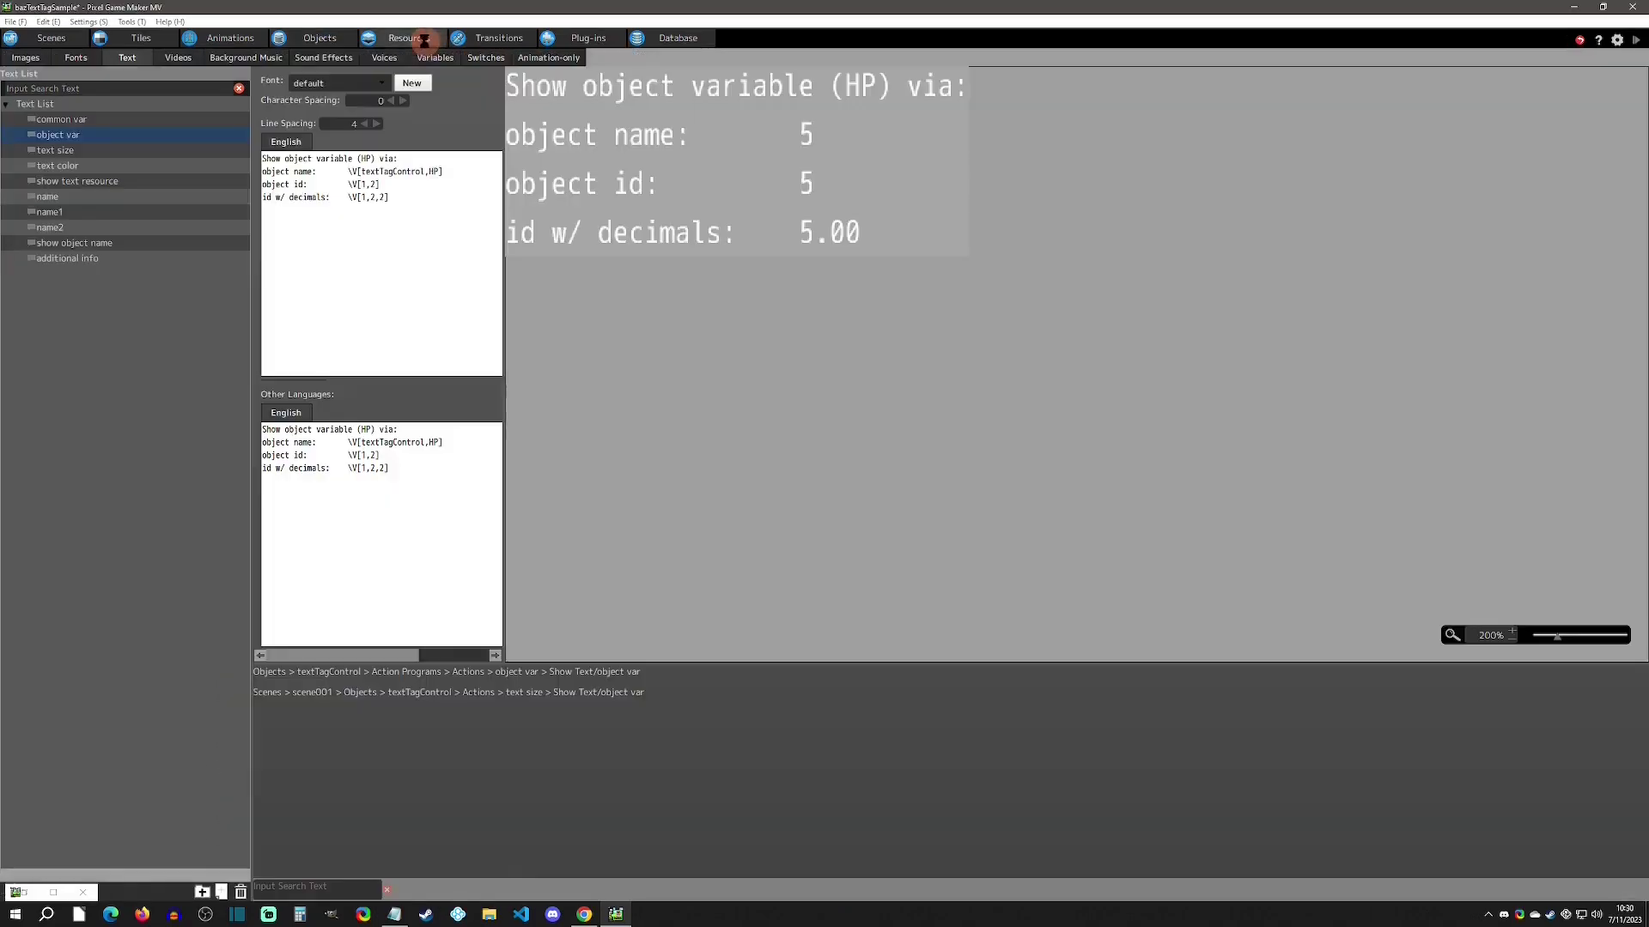
click(365, 186)
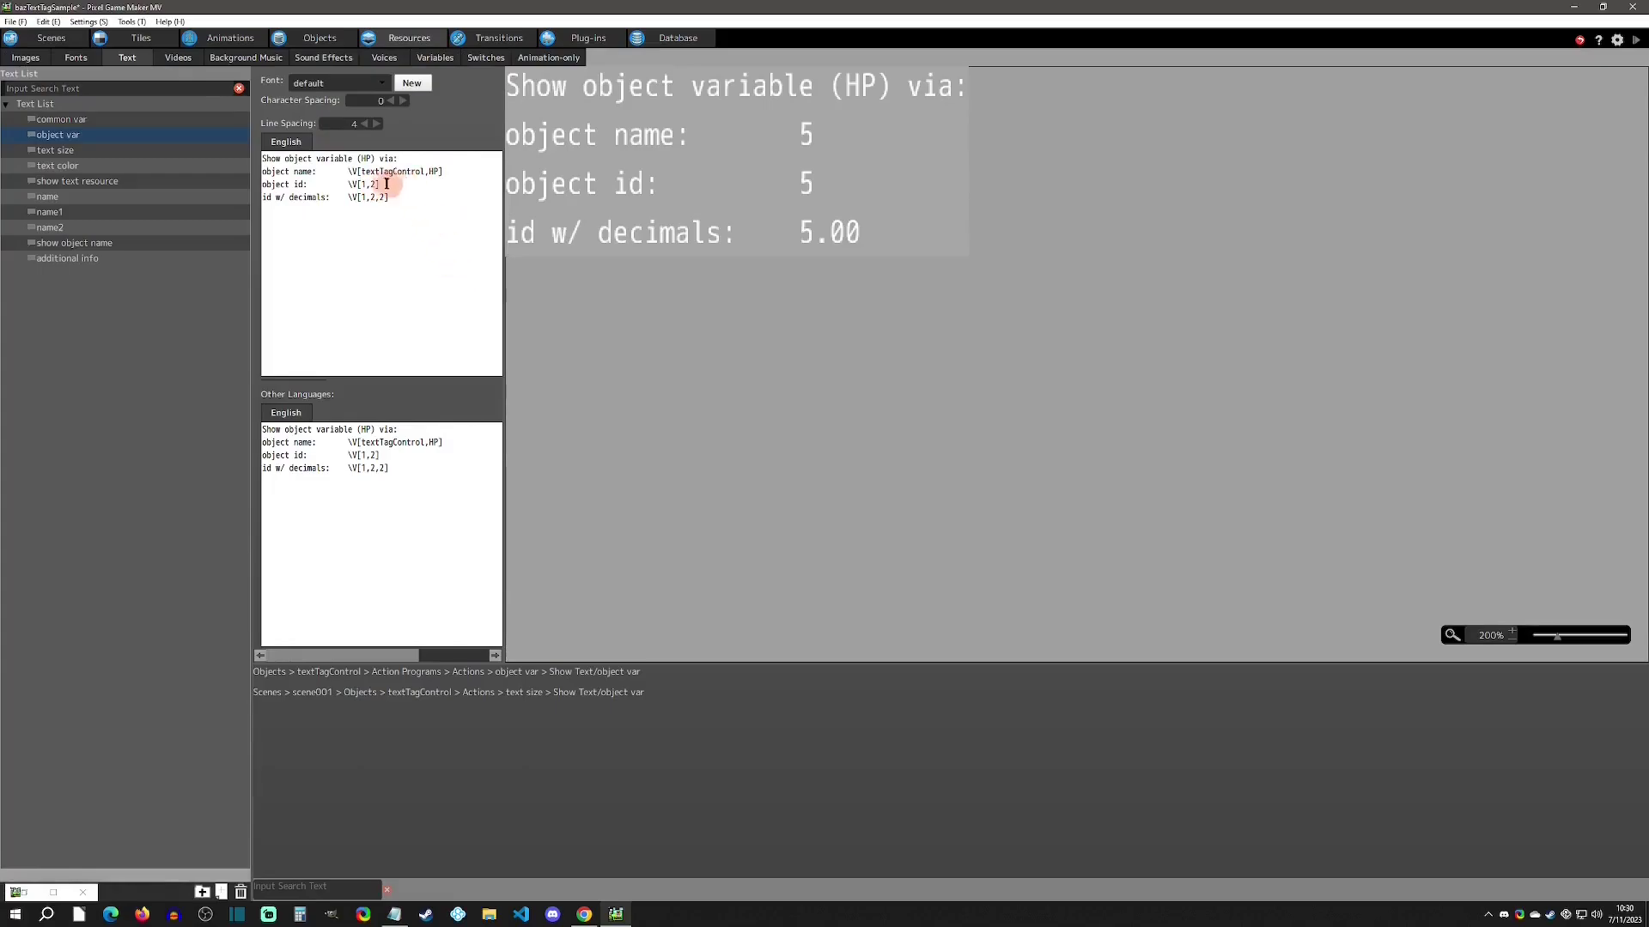
click(18, 892)
Step: Find HP's ID 2 in the wiki's Object Variable IDs table, then return to the object var text
click(1269, 138)
click(584, 915)
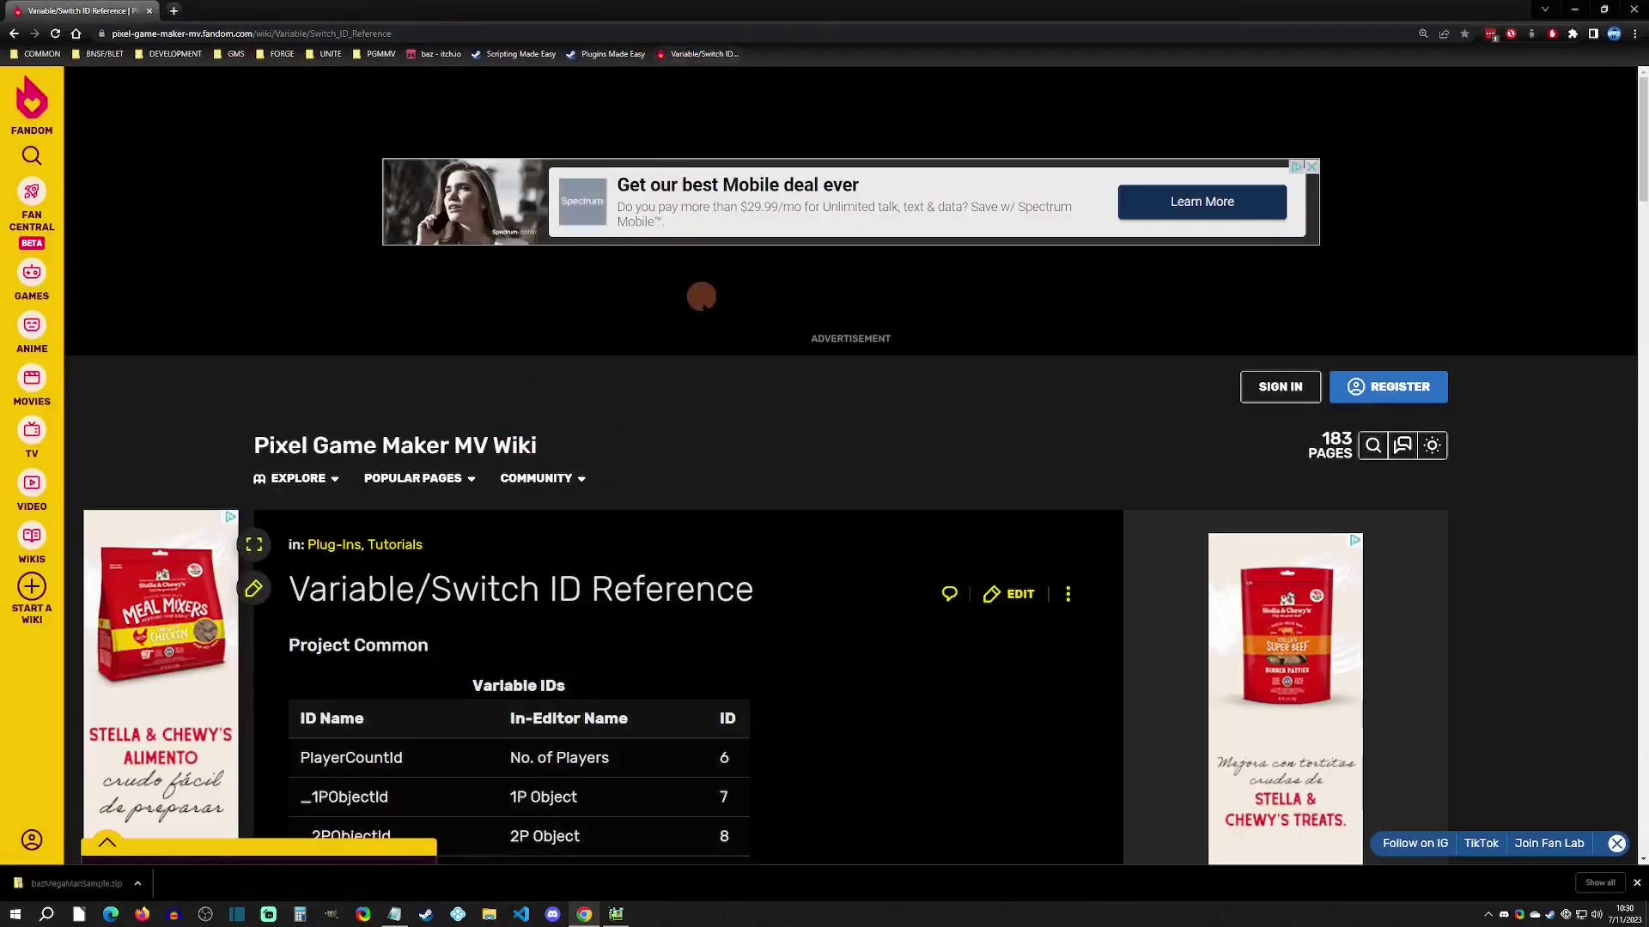
scroll(814, 375, down, 5)
scroll(824, 360, down, 15)
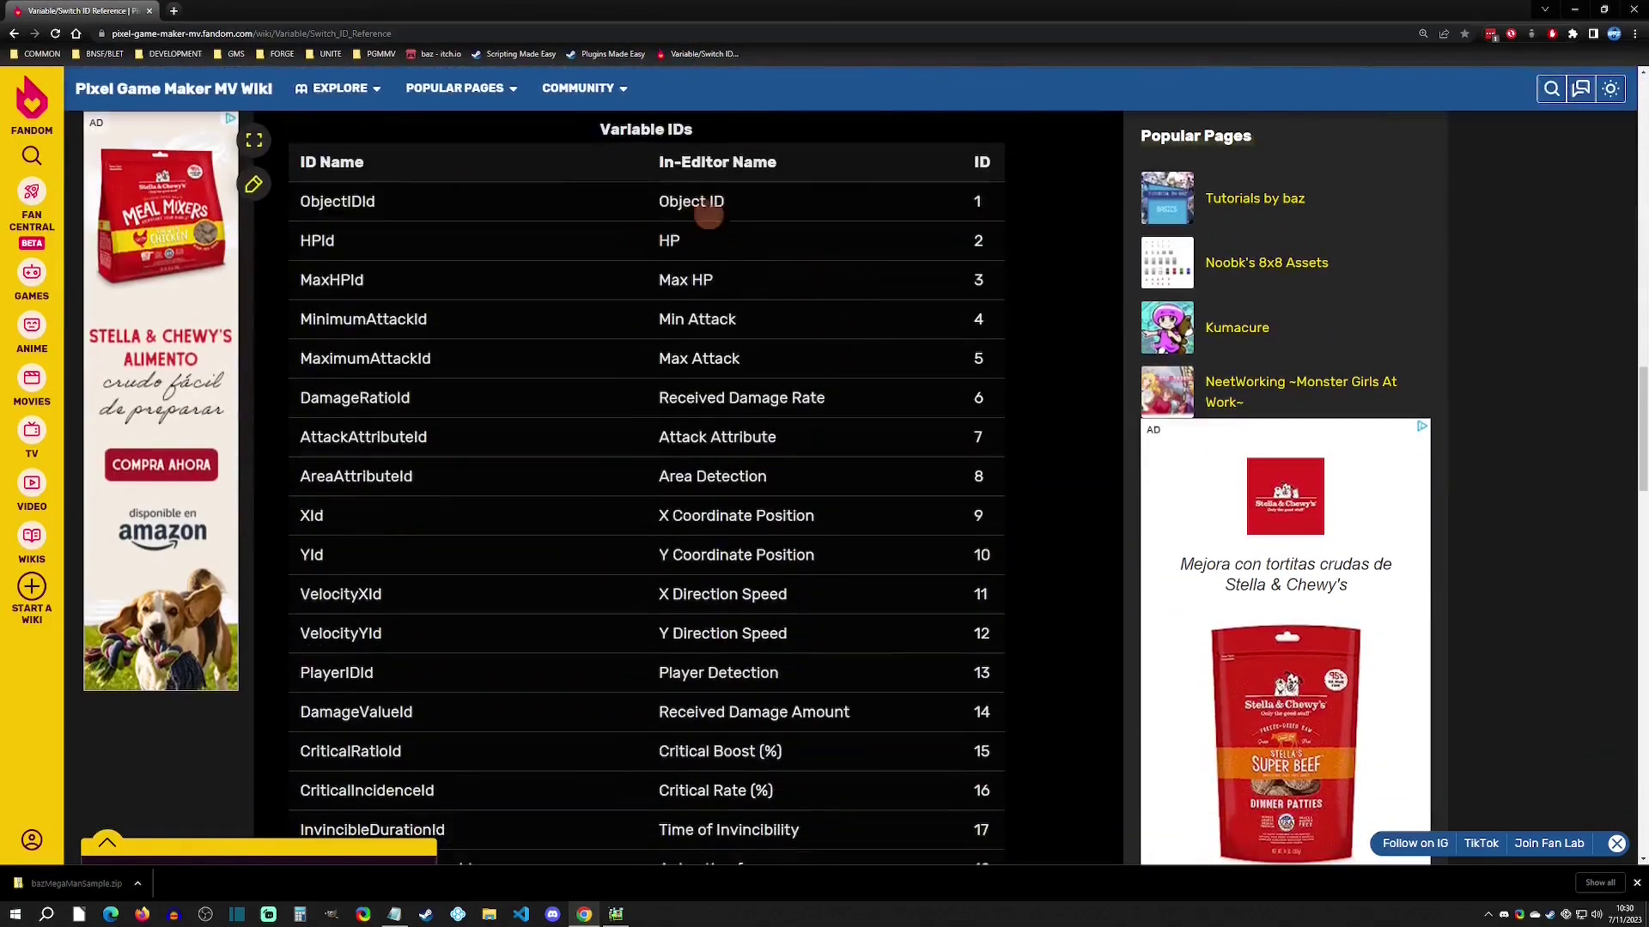
scroll(710, 206, up, 2)
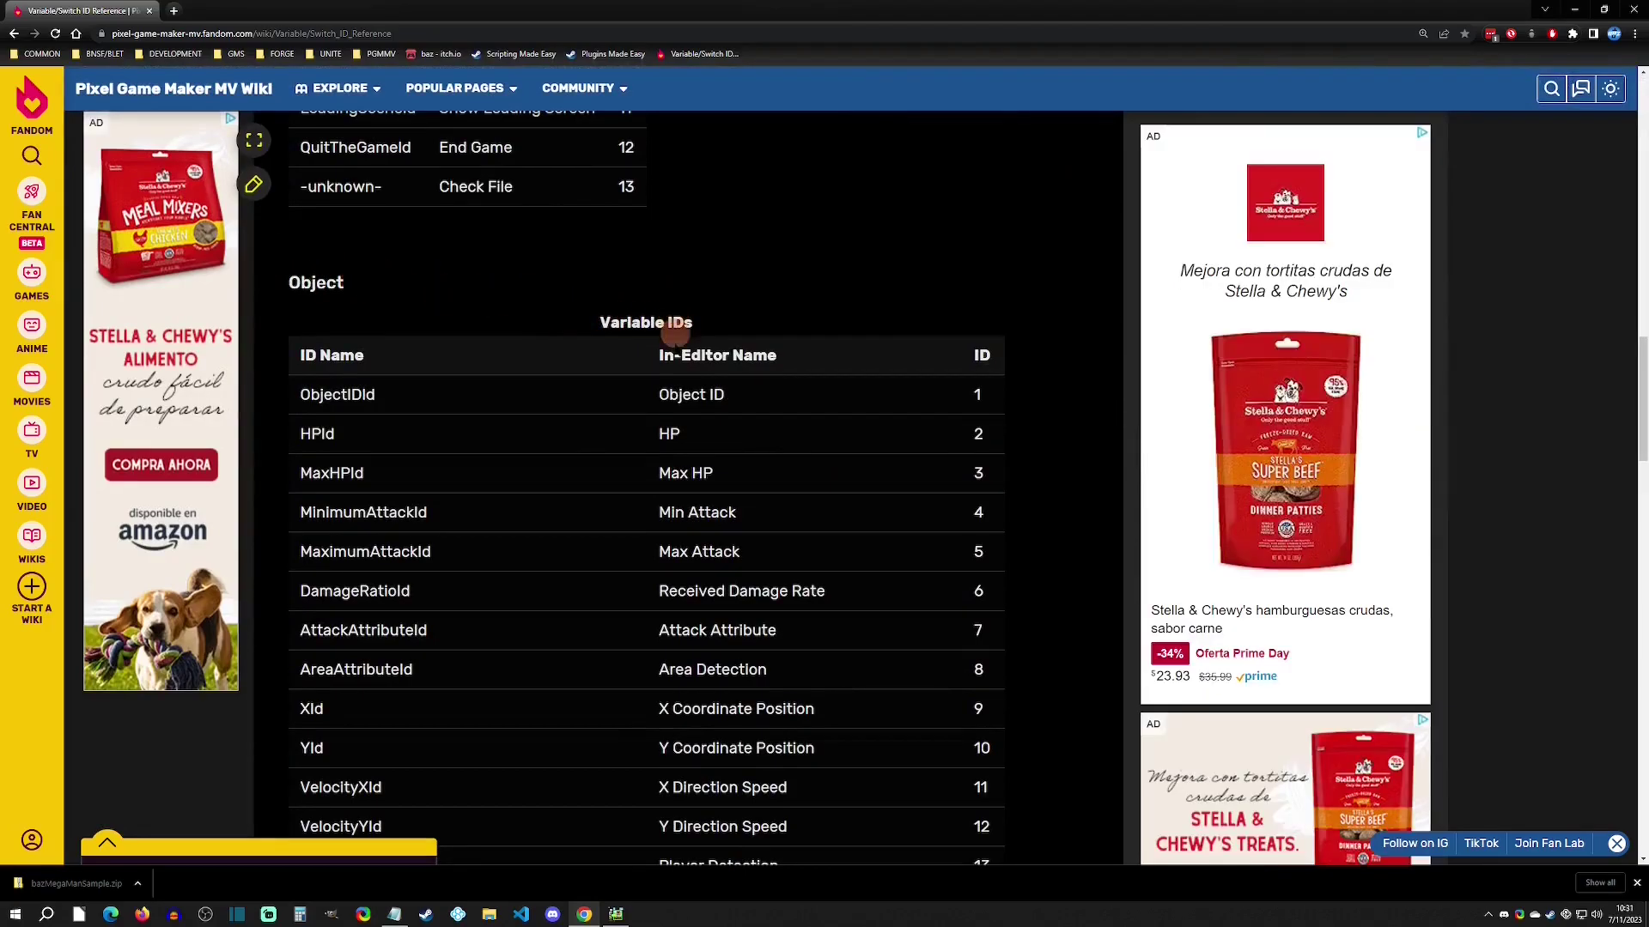
double_click(979, 434)
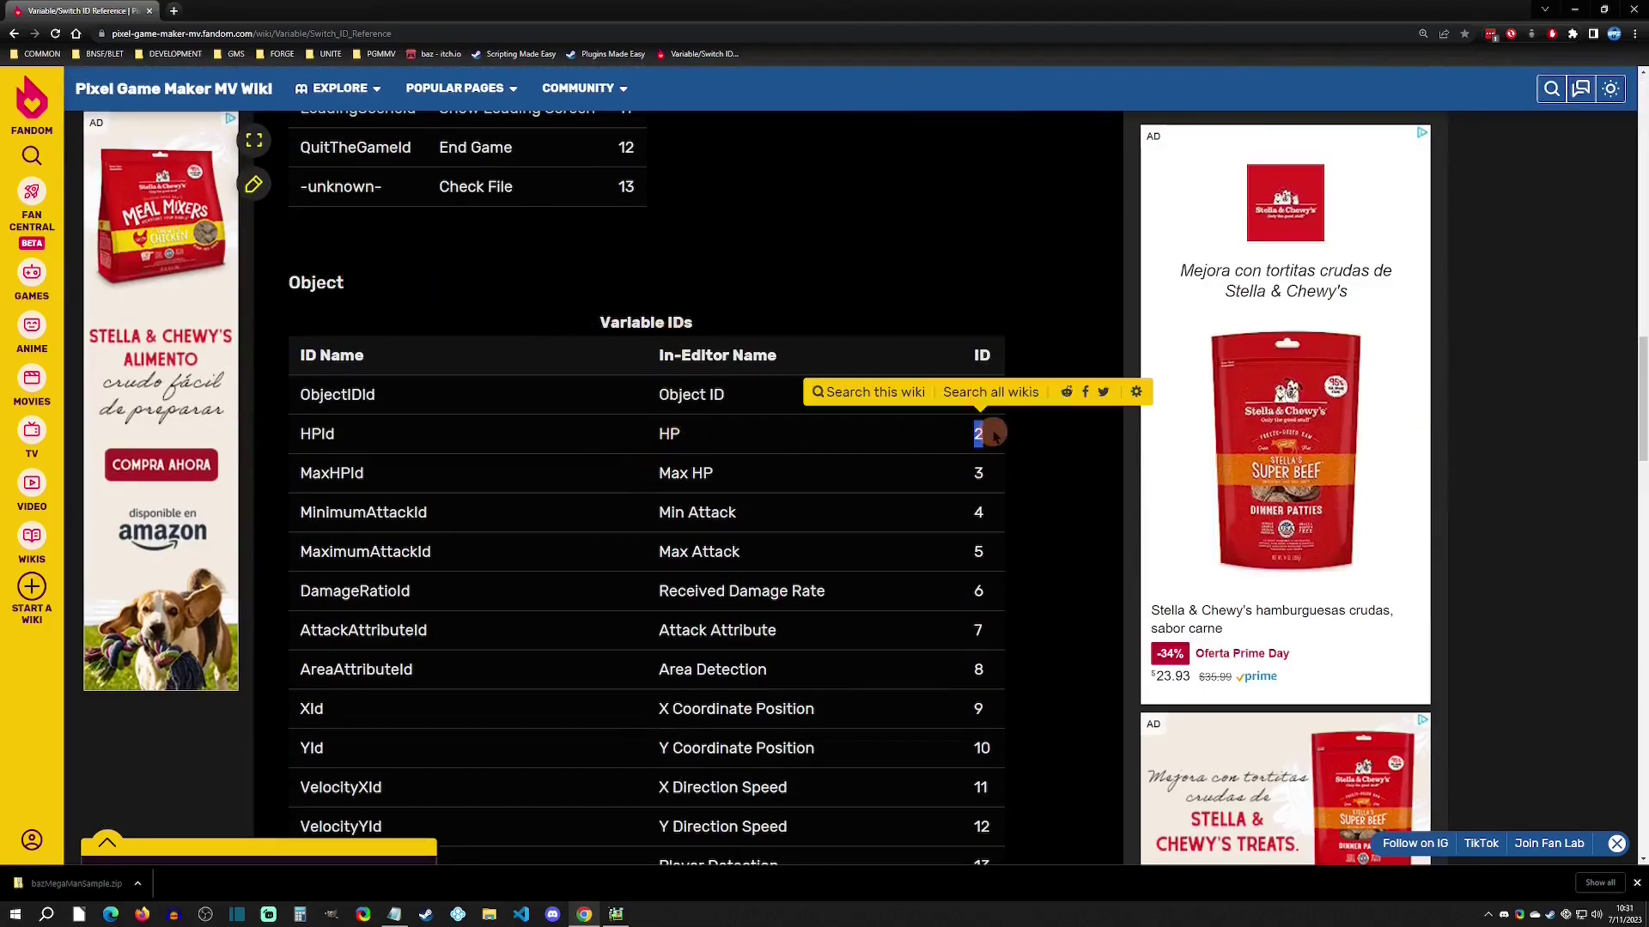
click(616, 914)
click(376, 184)
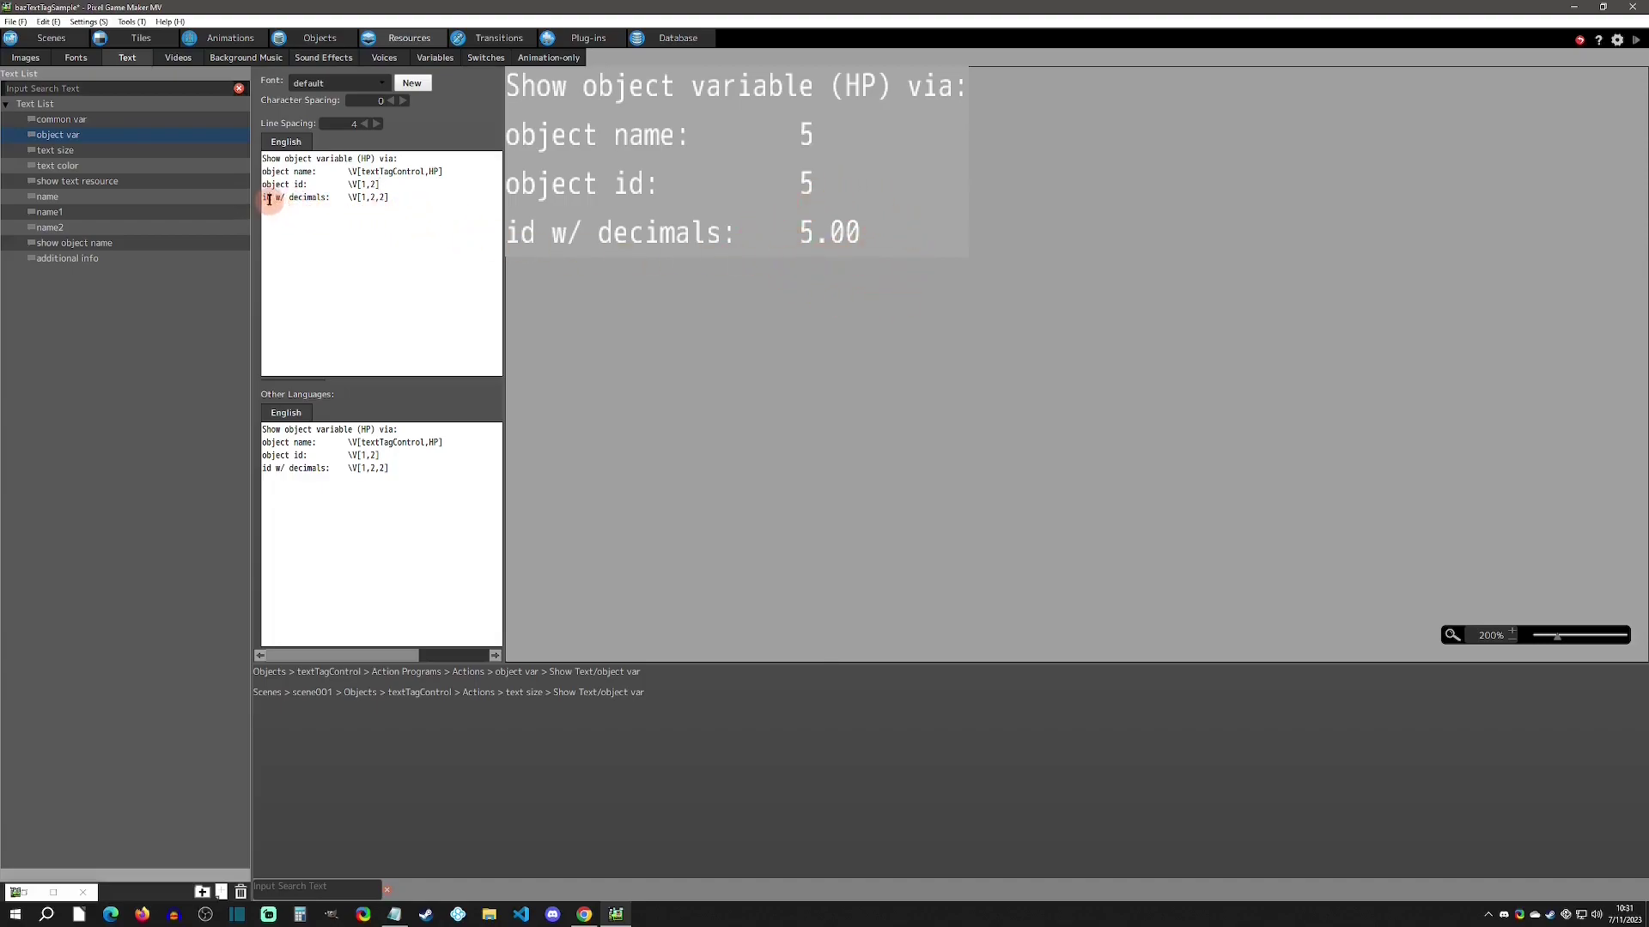
Step: Try decimal count 5 in \V[1,2,2], restore it to 2, and open the 'text size' resource
click(364, 197)
click(384, 197)
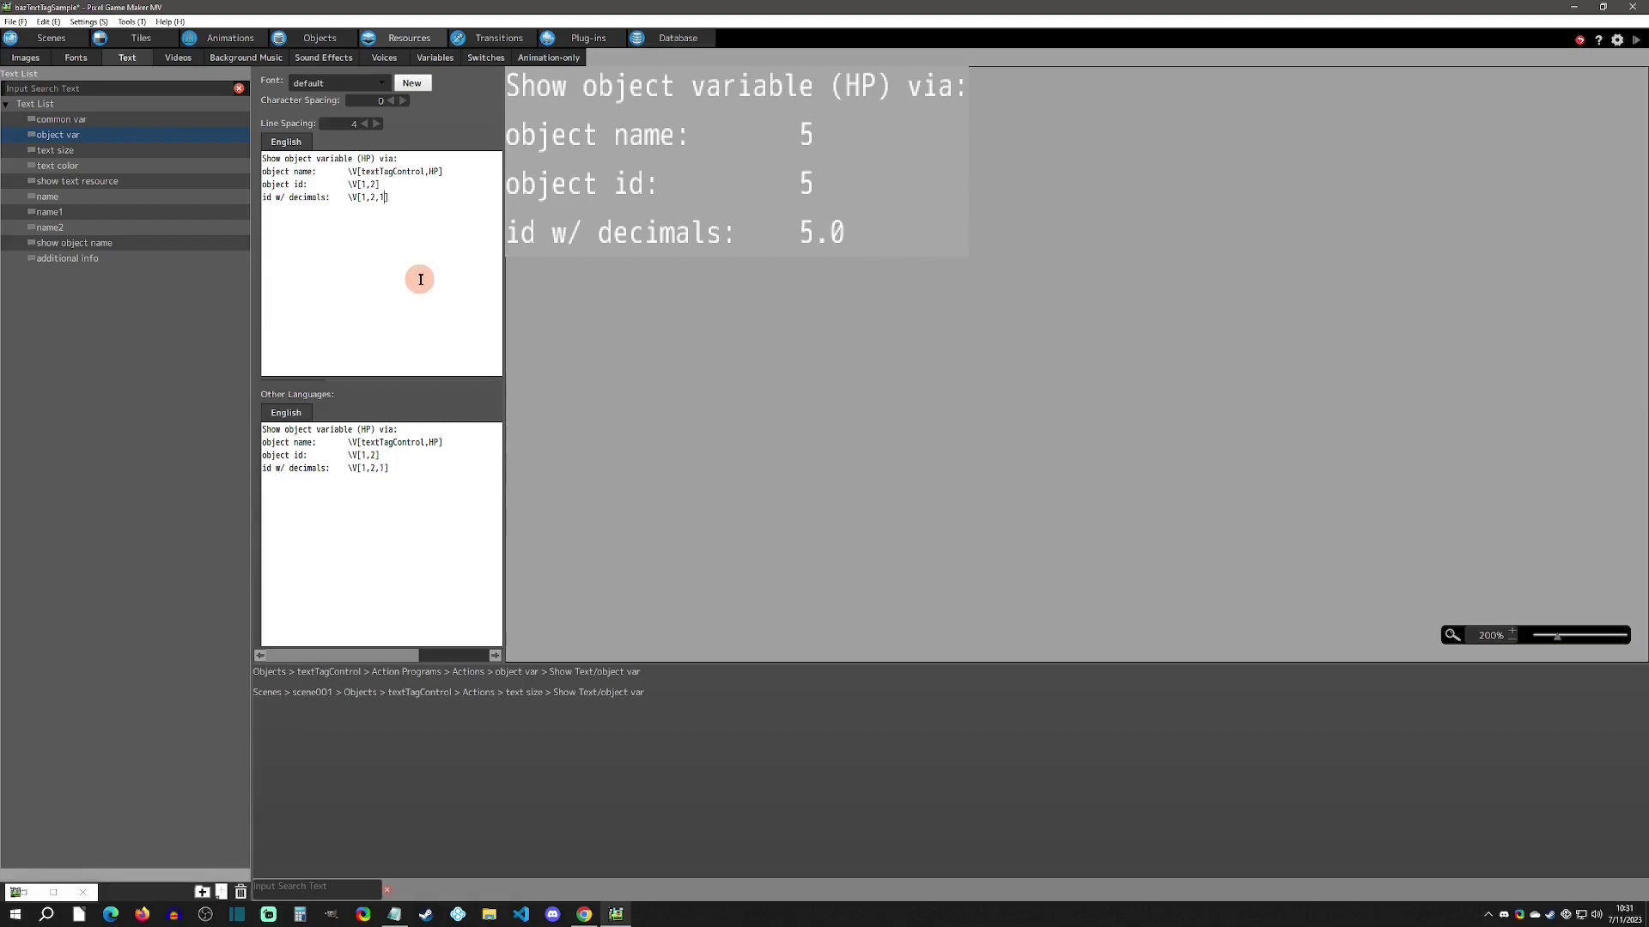
text(5)
key(BackSpace)
text(2)
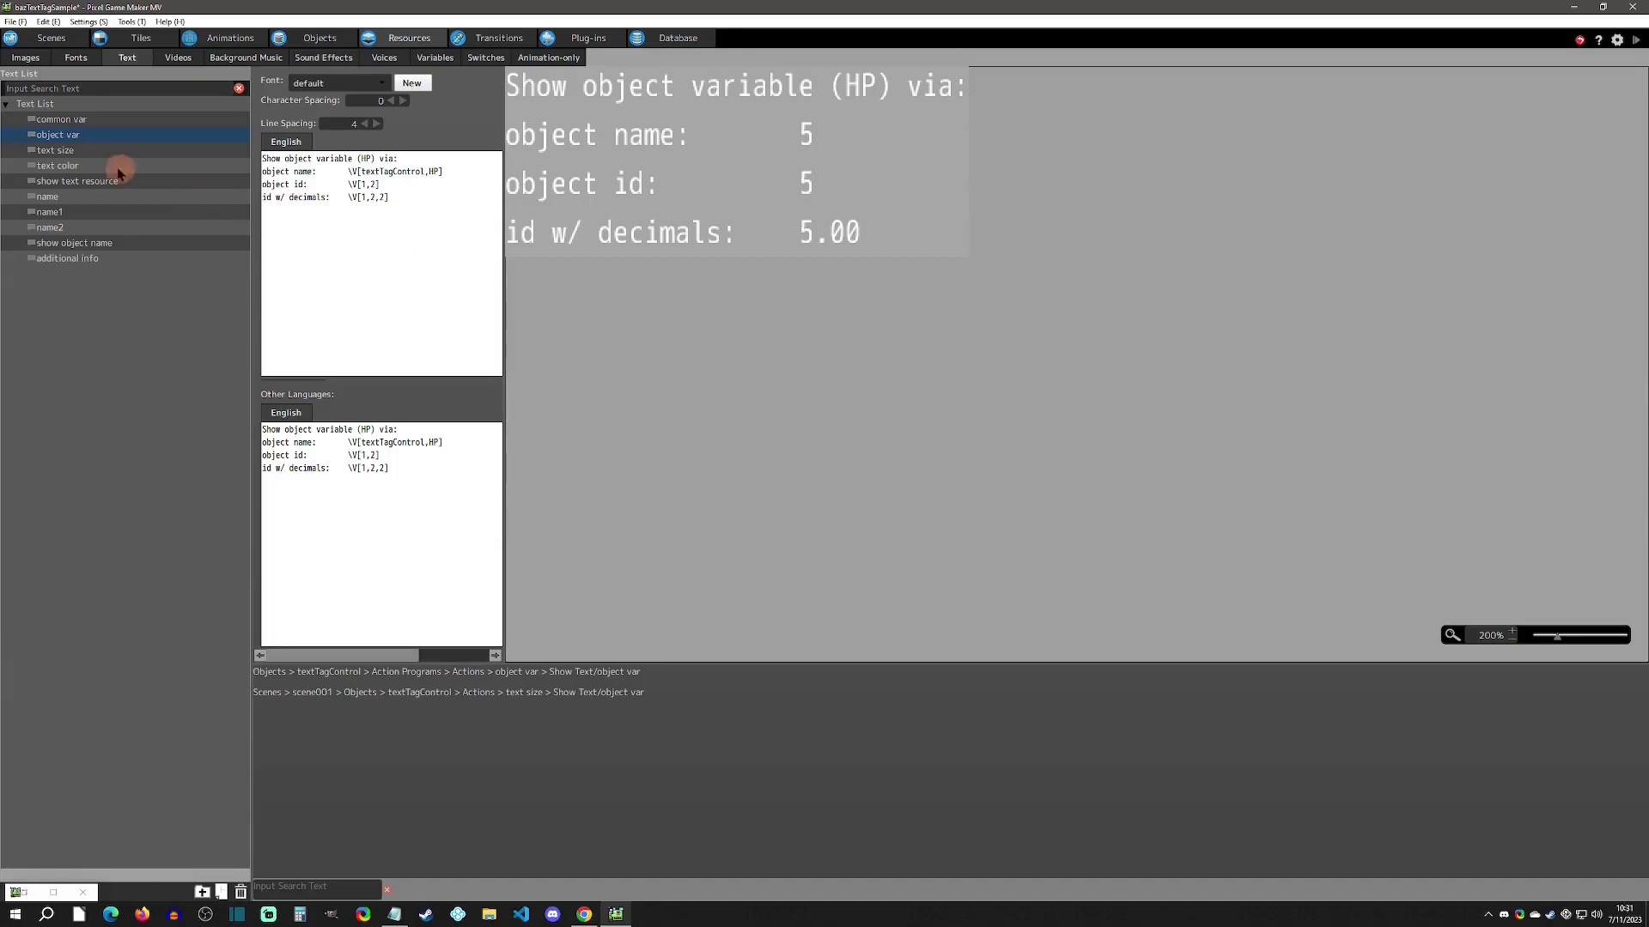
click(66, 152)
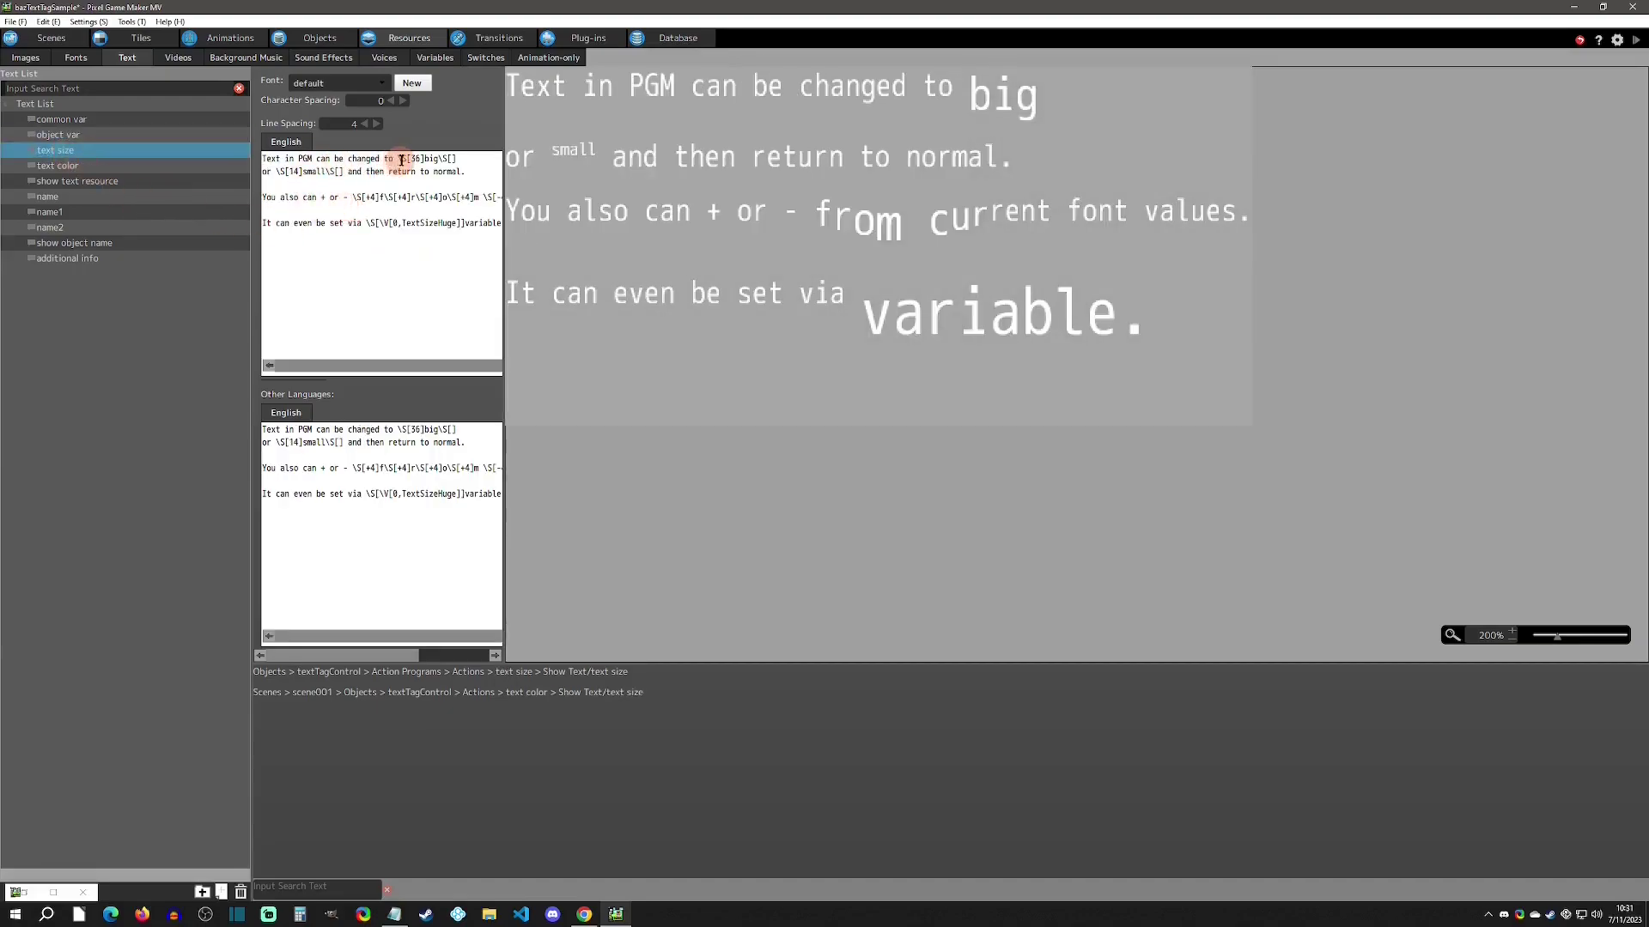
Step: Inspect the size-36 tag and its reset tag around 'big' in the English text
drag(400, 158, 411, 158)
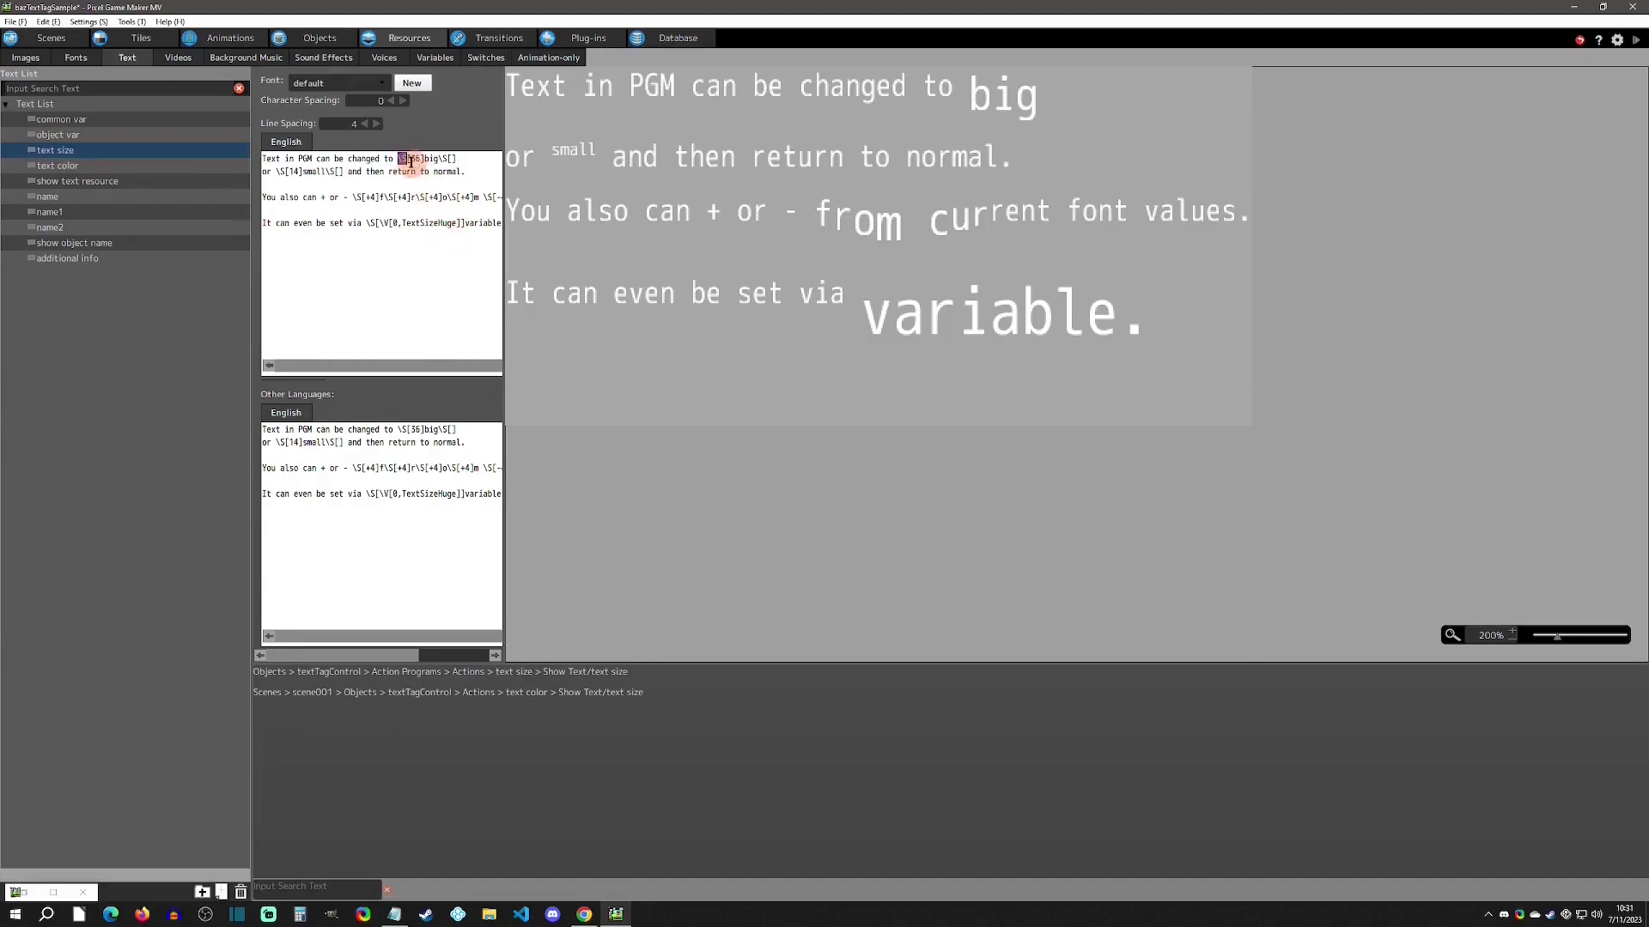
double_click(416, 158)
double_click(415, 159)
drag(457, 159, 439, 159)
Step: Examine the relative size tags, including +4, surrounding 'm' on the relative size line
drag(265, 199, 388, 203)
click(367, 269)
click(551, 211)
click(371, 196)
drag(455, 196, 518, 201)
click(479, 197)
Step: Widen the text editing area, highlight the variable reference in the size tag, and open Variables
drag(504, 225, 550, 223)
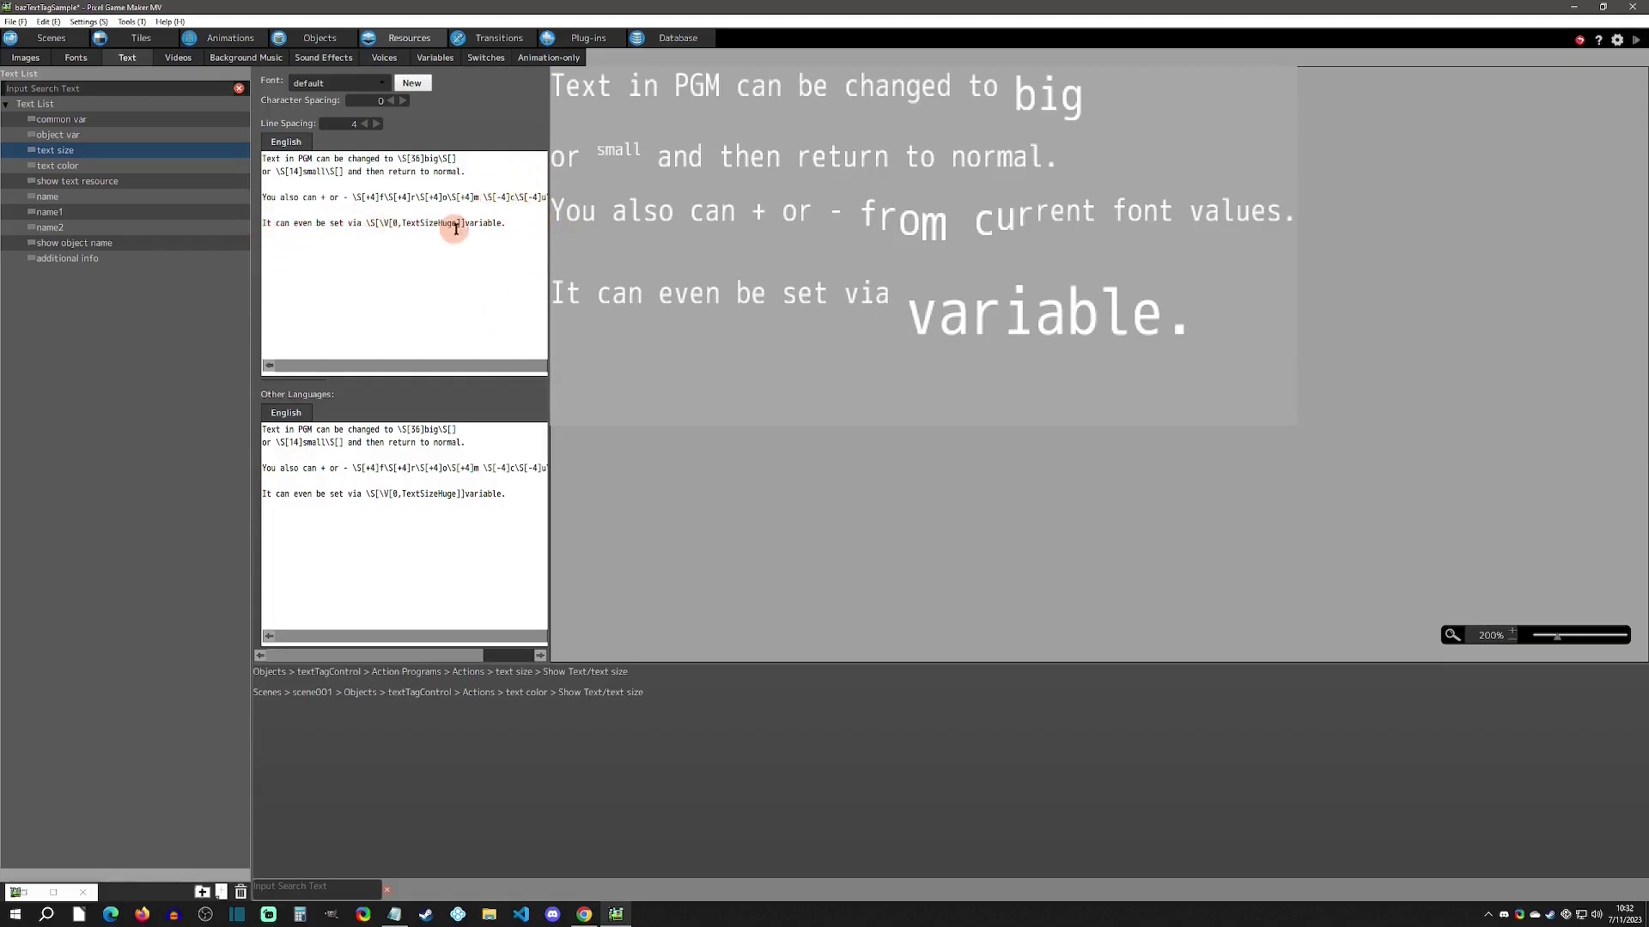
click(374, 223)
click(375, 225)
drag(376, 223, 462, 224)
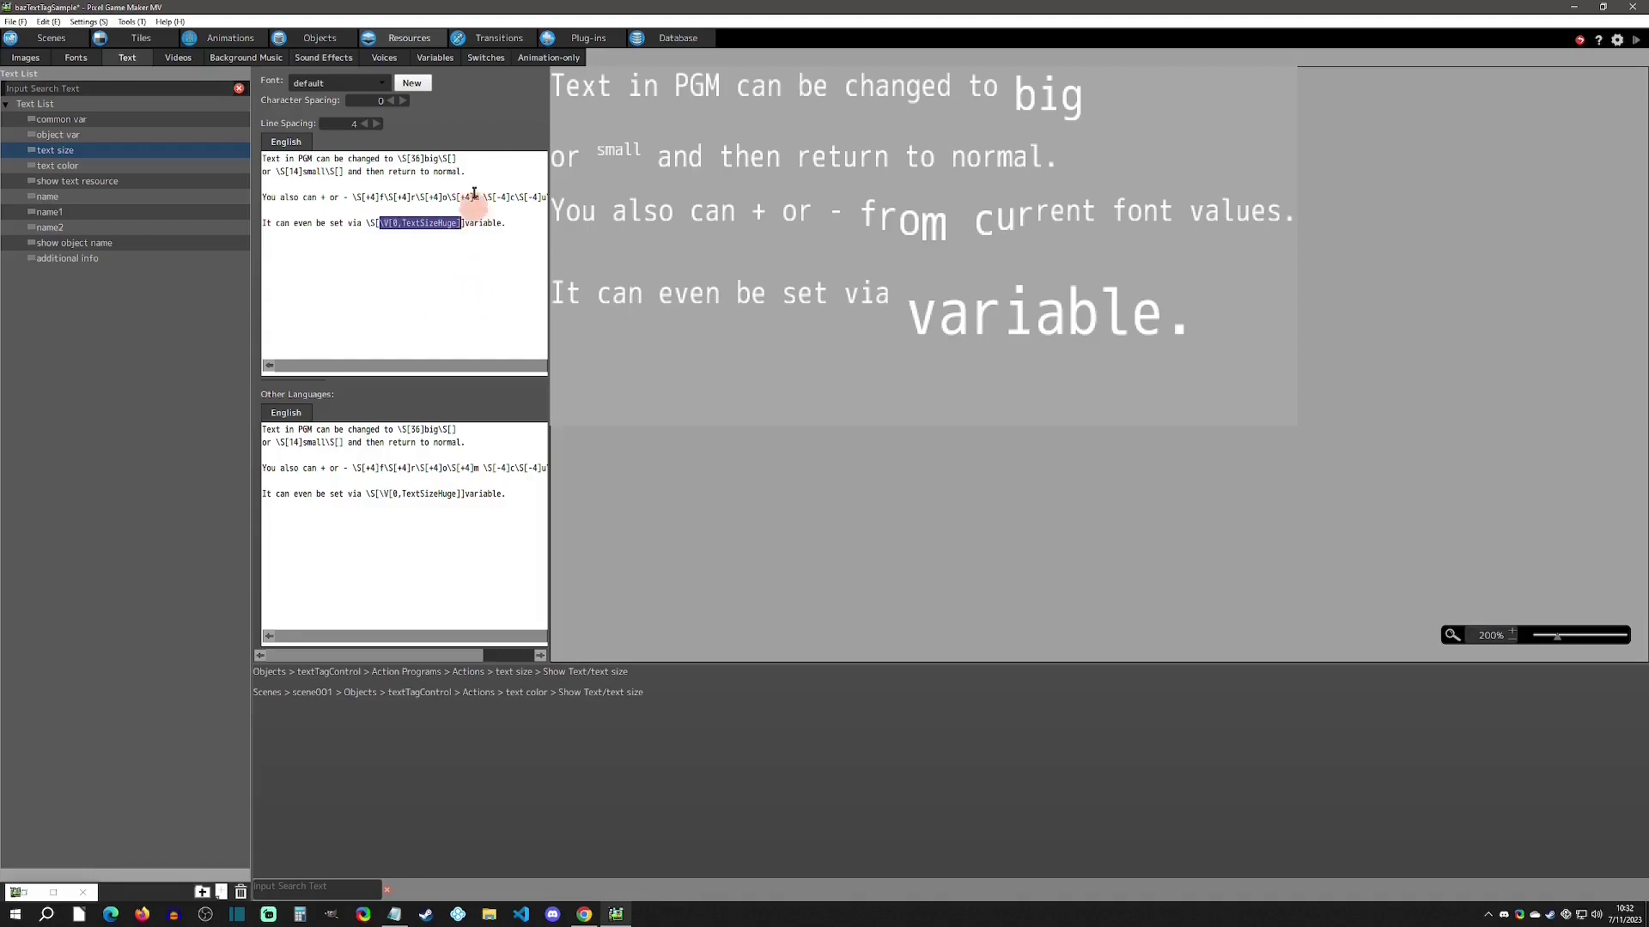
click(434, 57)
Step: Check TextSizeHuge's 50.00 default, locate it in the size tag, then open 'text color'
click(62, 120)
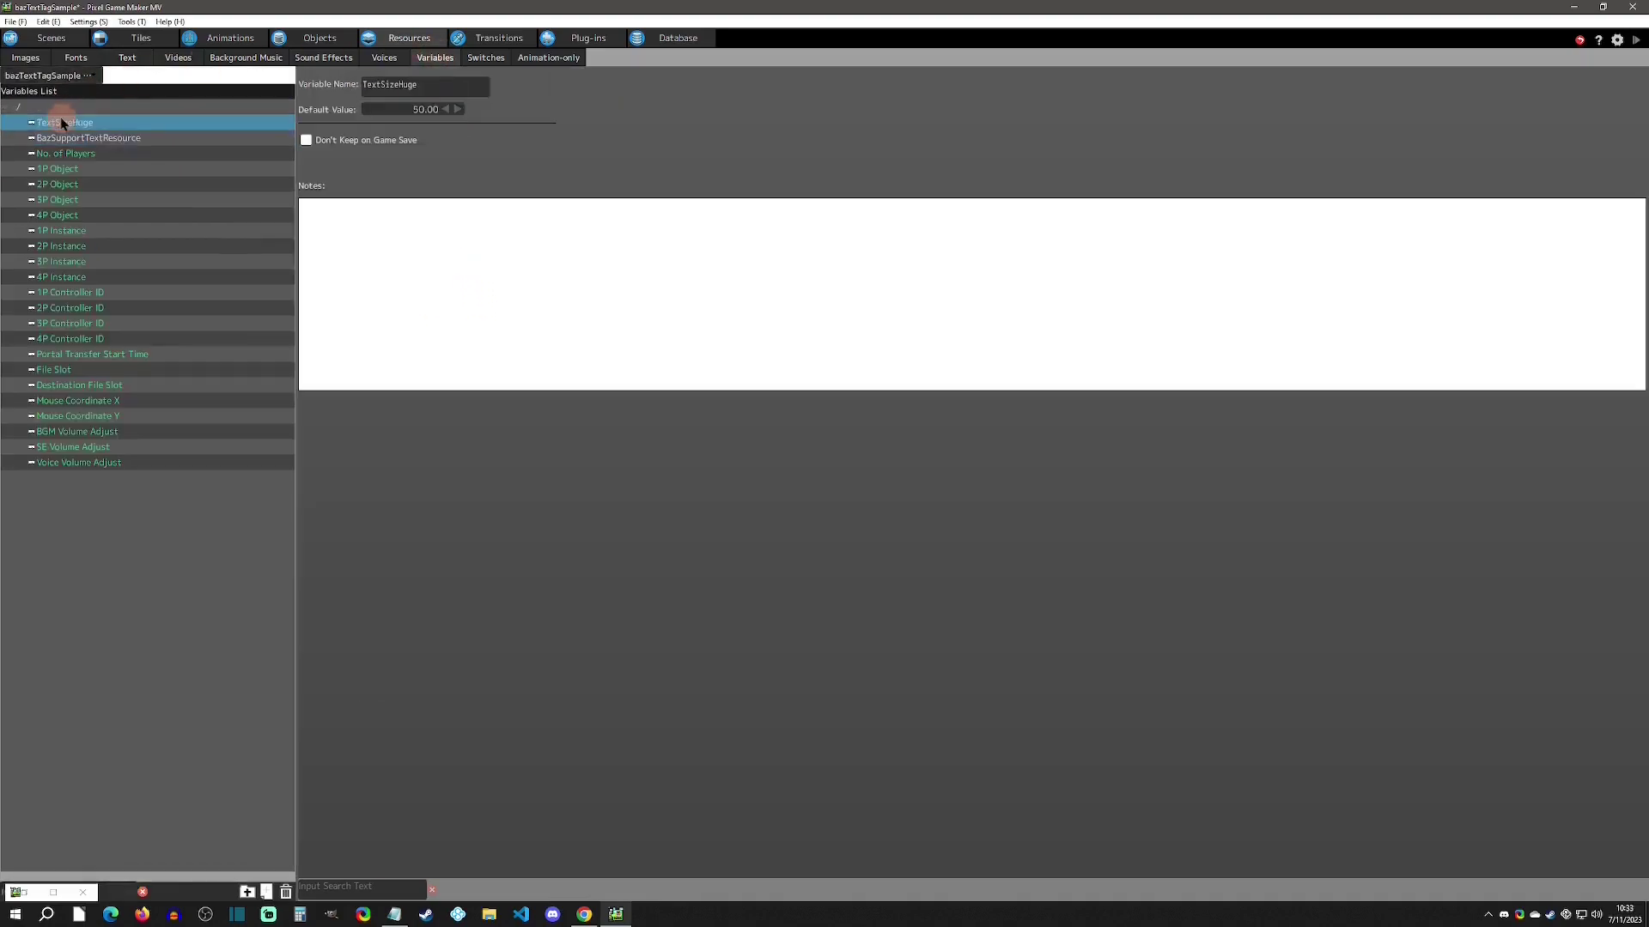
click(406, 110)
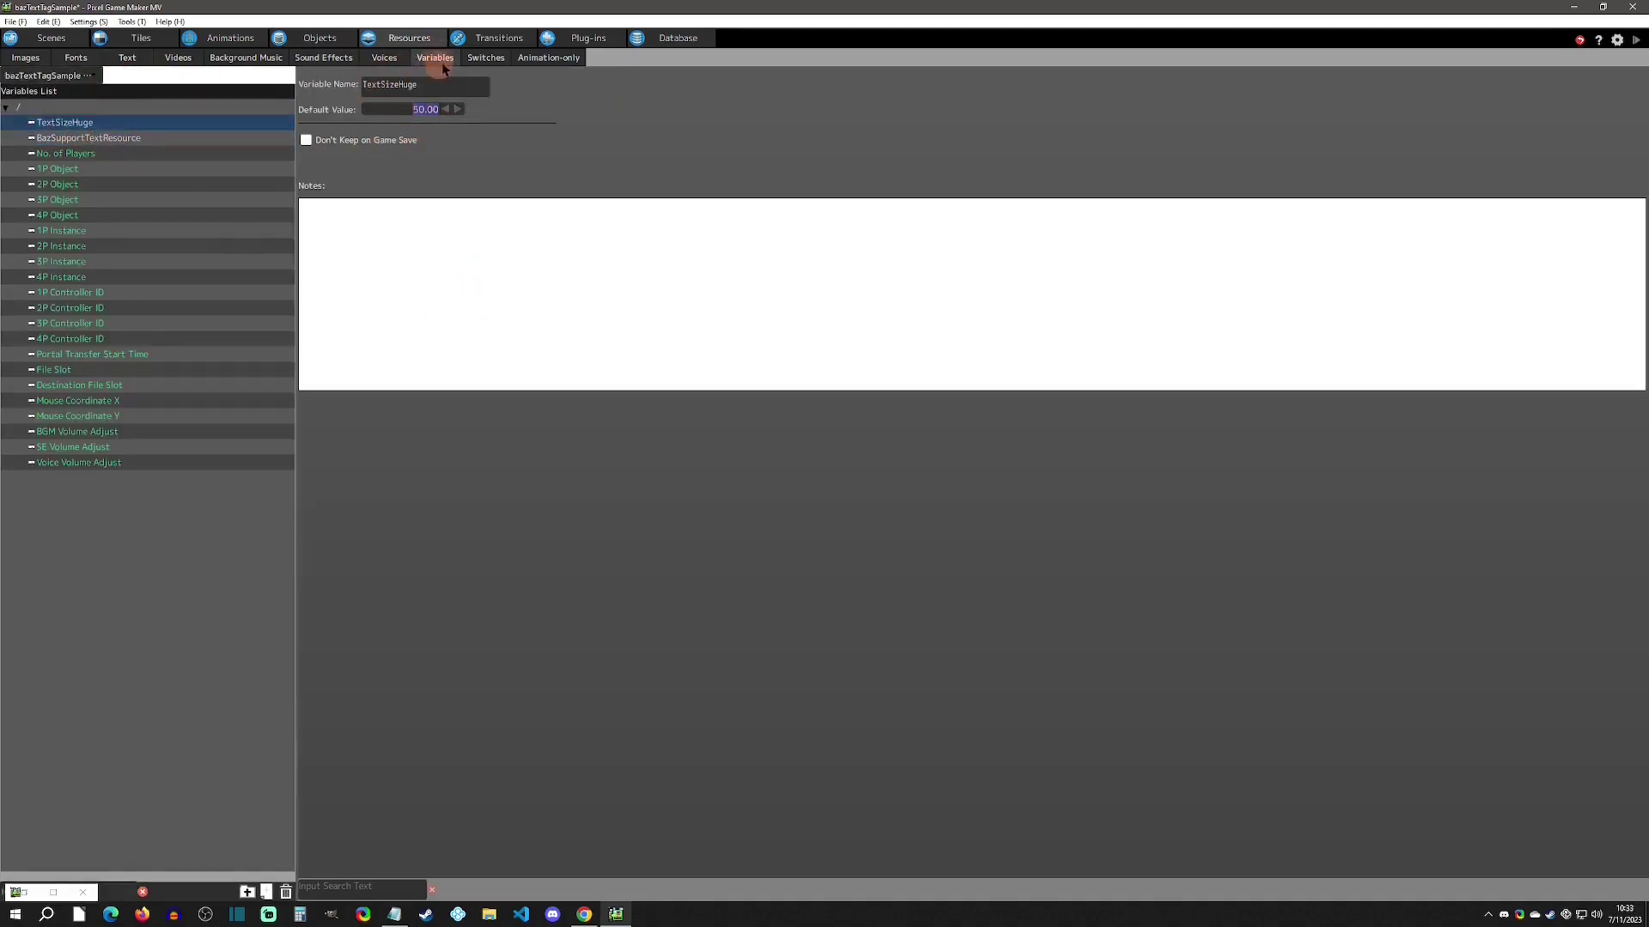
click(140, 59)
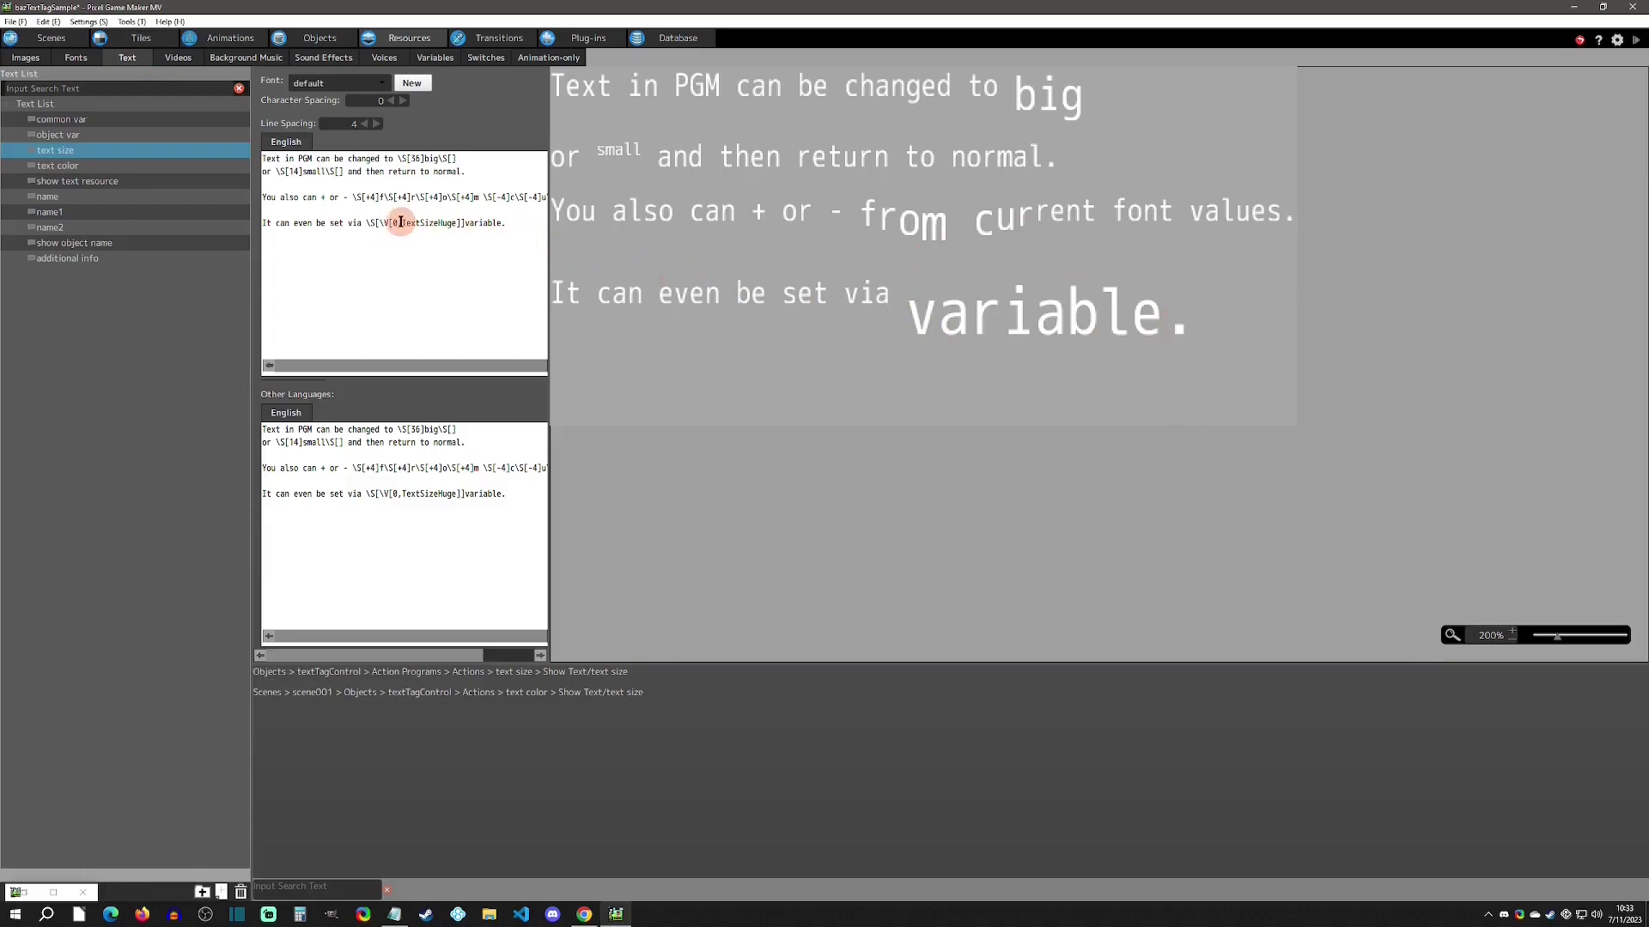
double_click(429, 223)
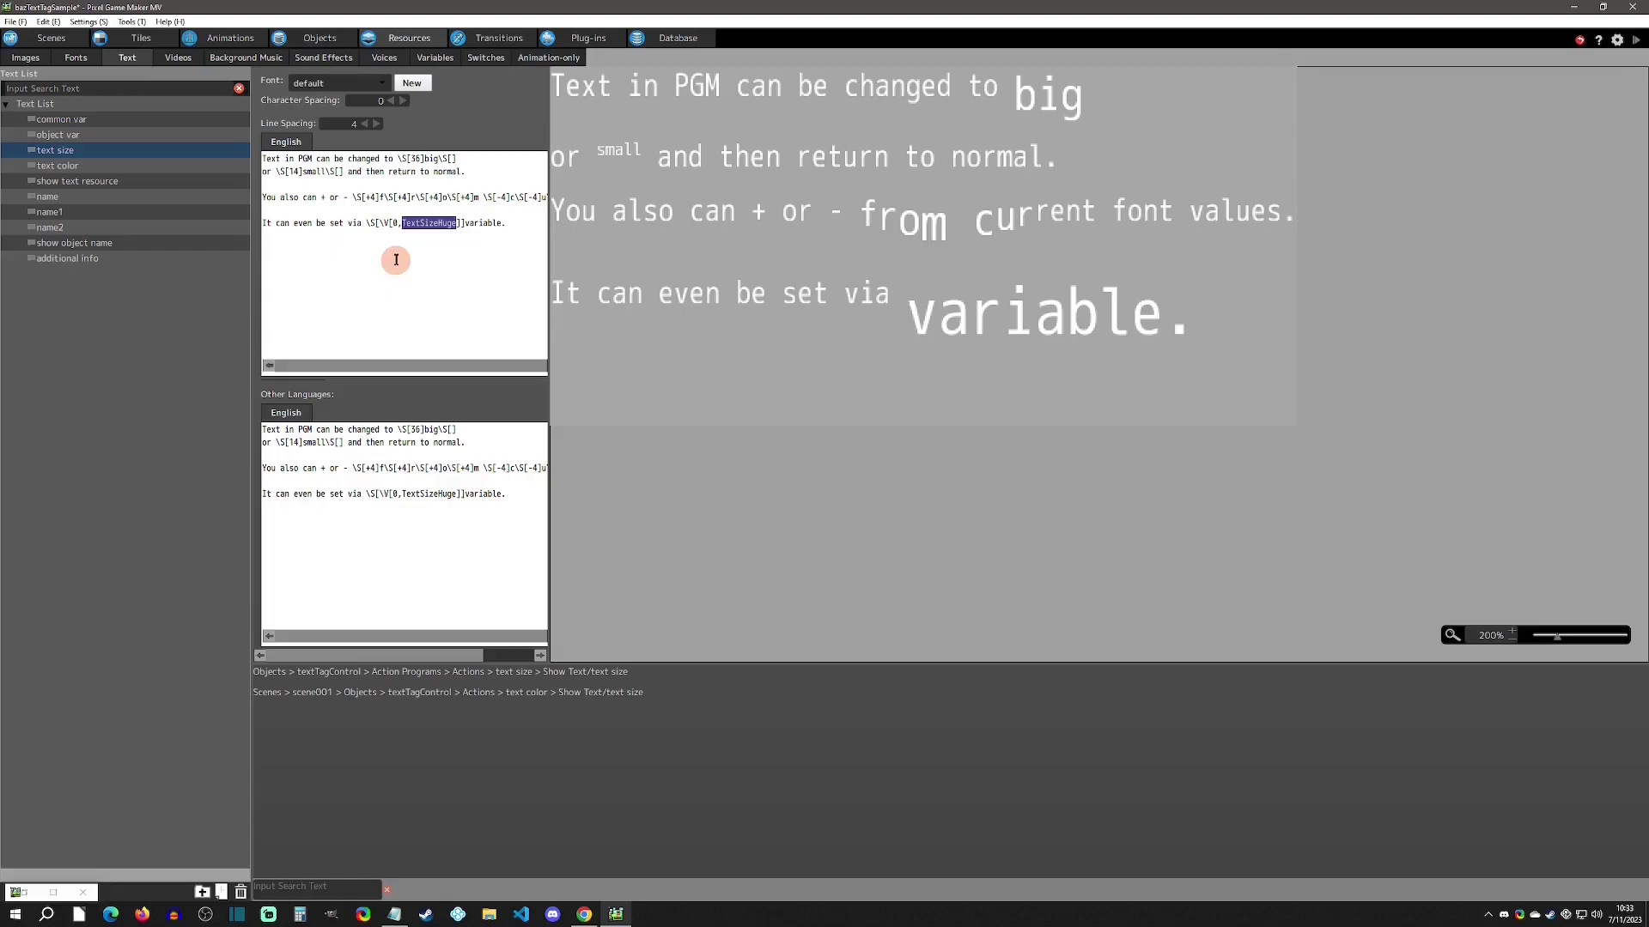
click(507, 224)
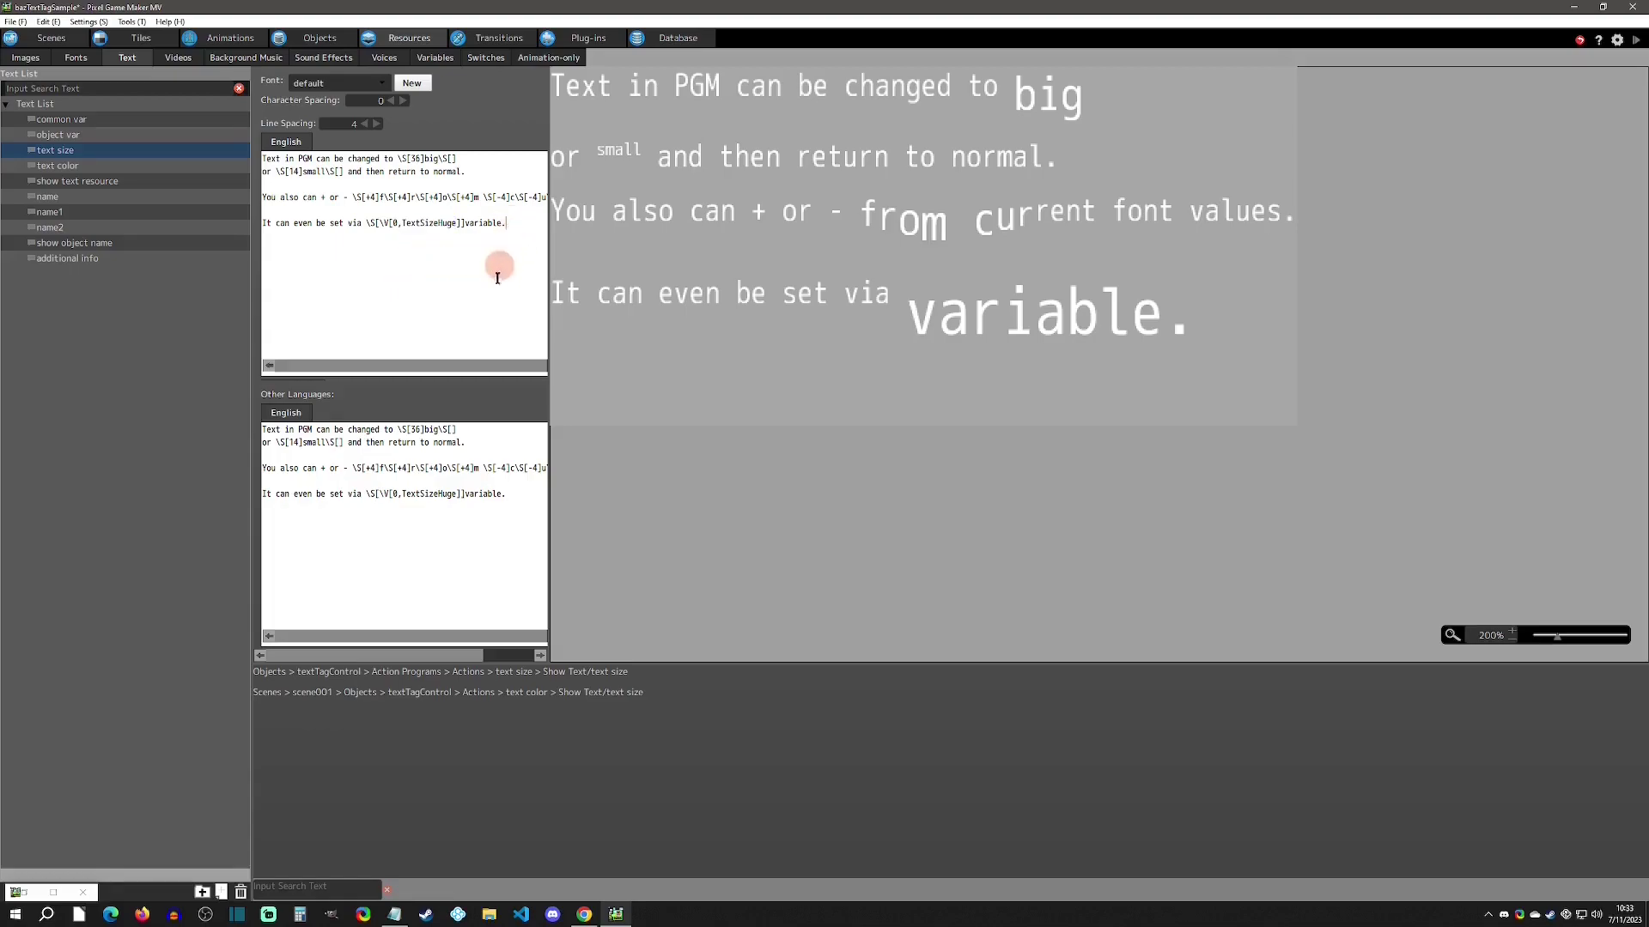
click(67, 168)
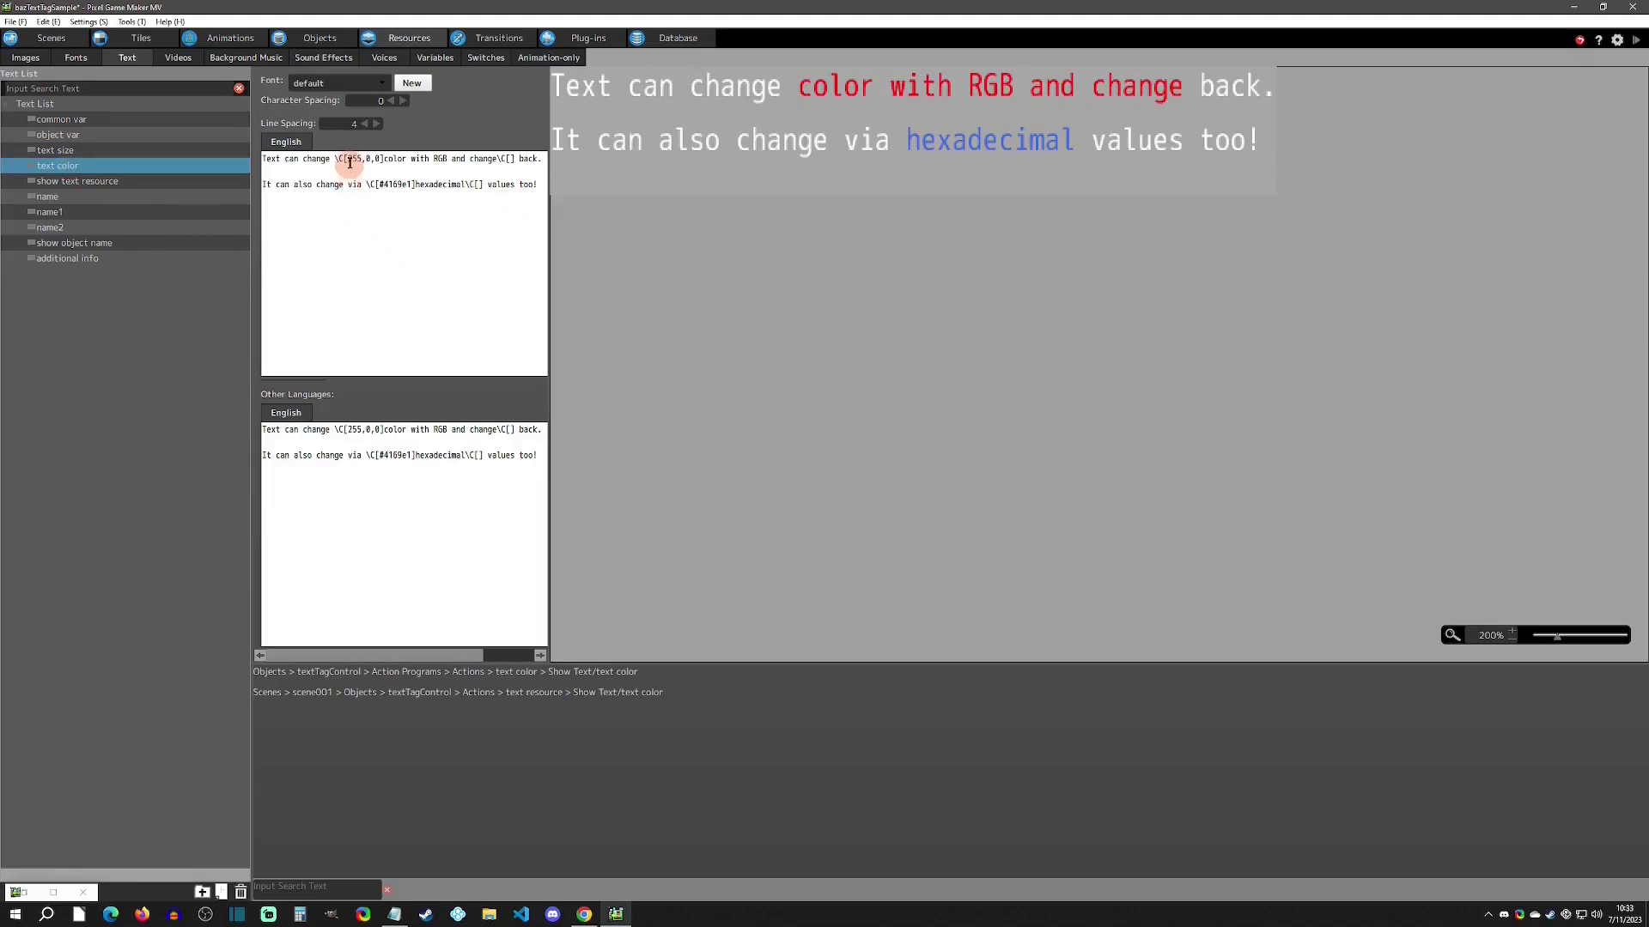
mouse_move(348, 161)
mouse_down()
mouse_move(378, 159)
mouse_move(345, 159)
mouse_up()
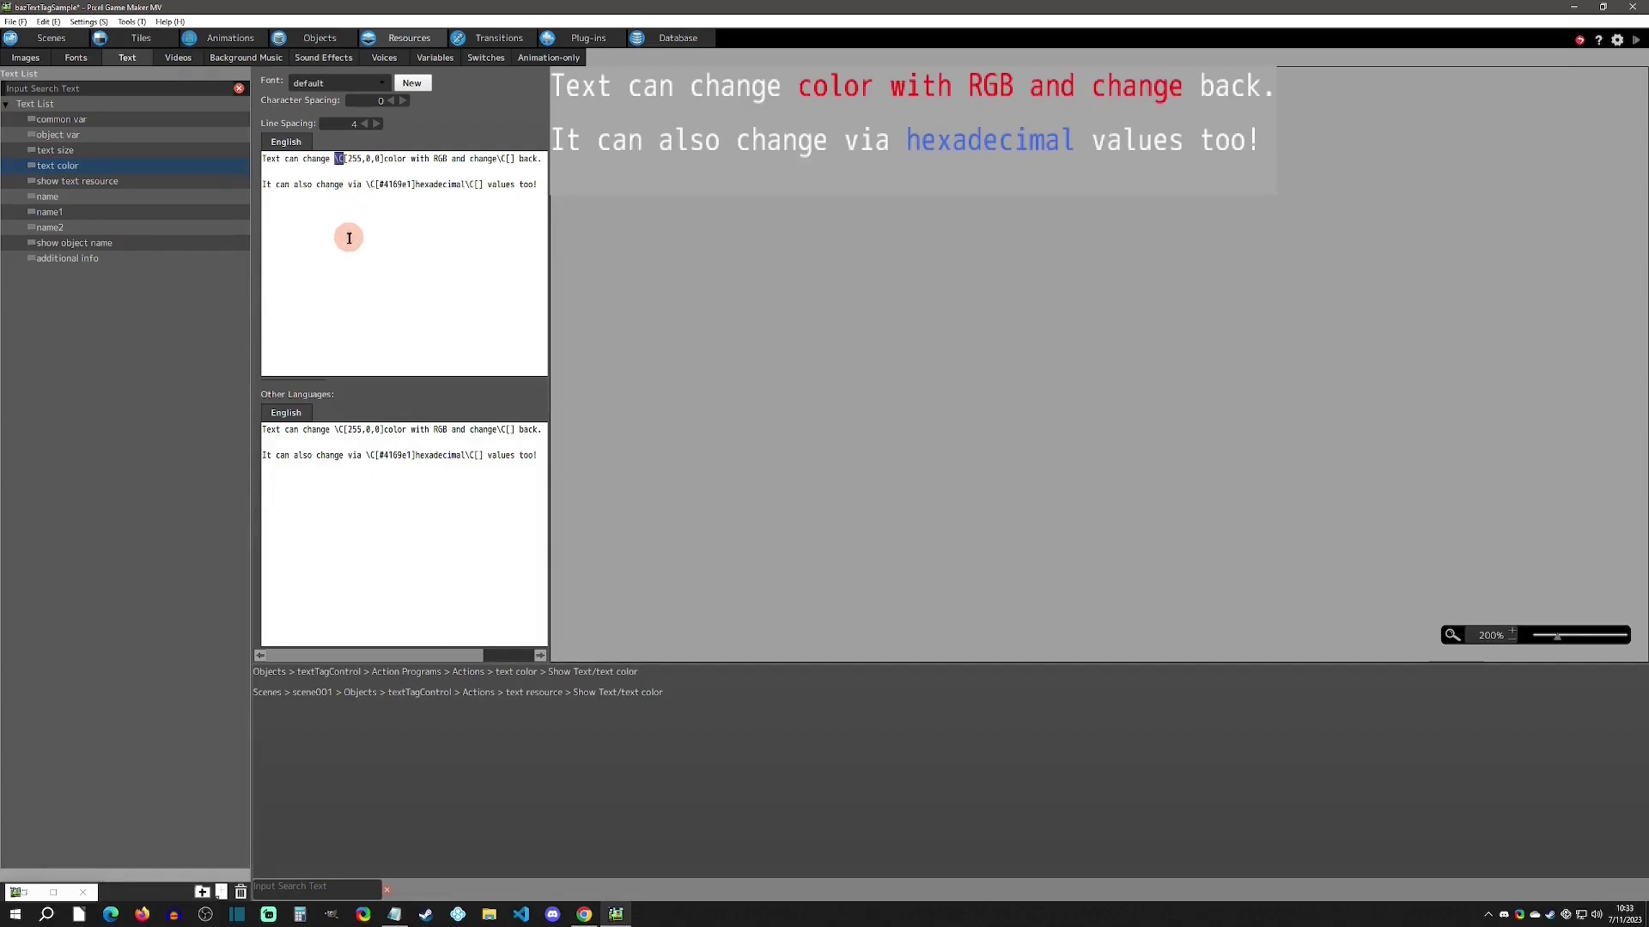
click(379, 160)
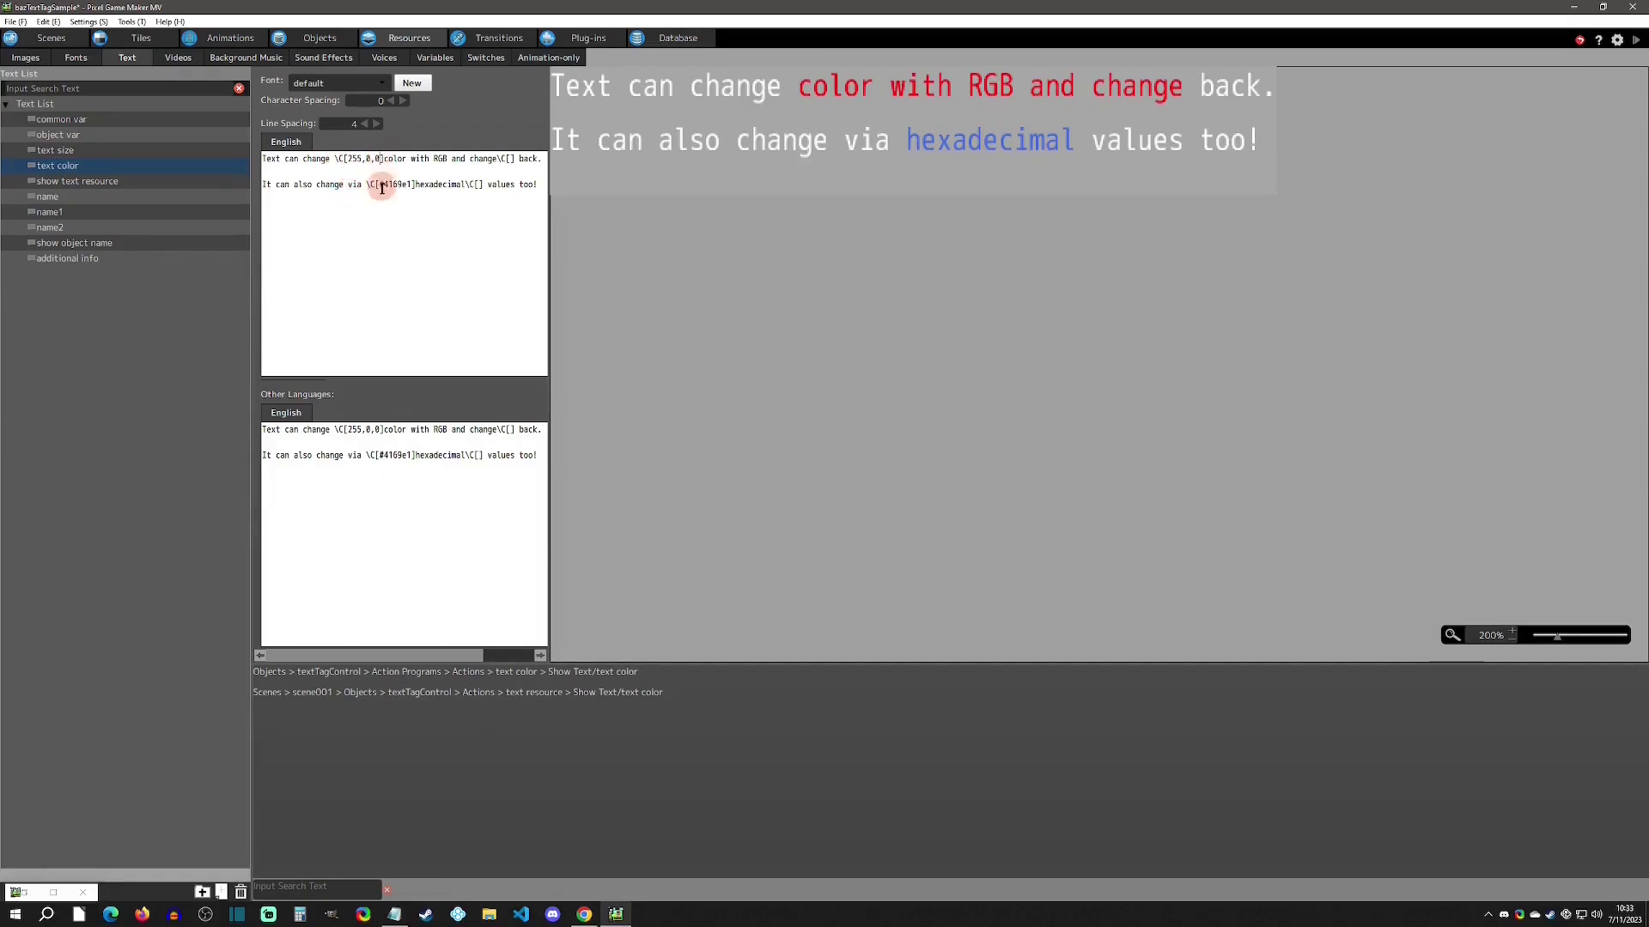
drag(377, 185, 411, 185)
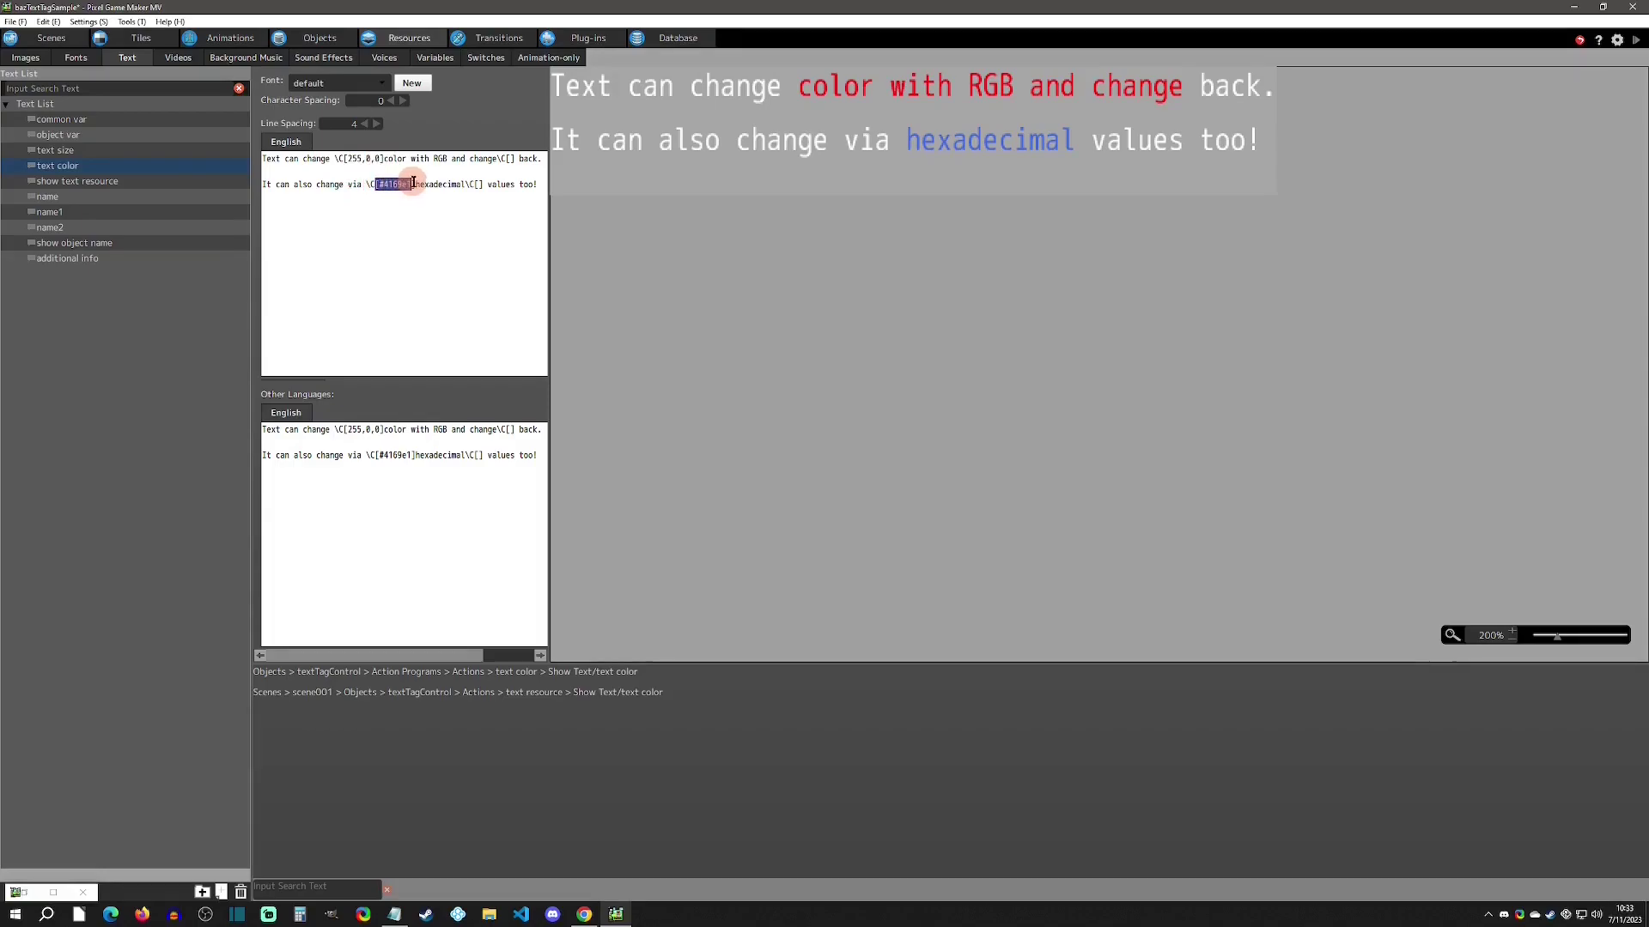
click(423, 250)
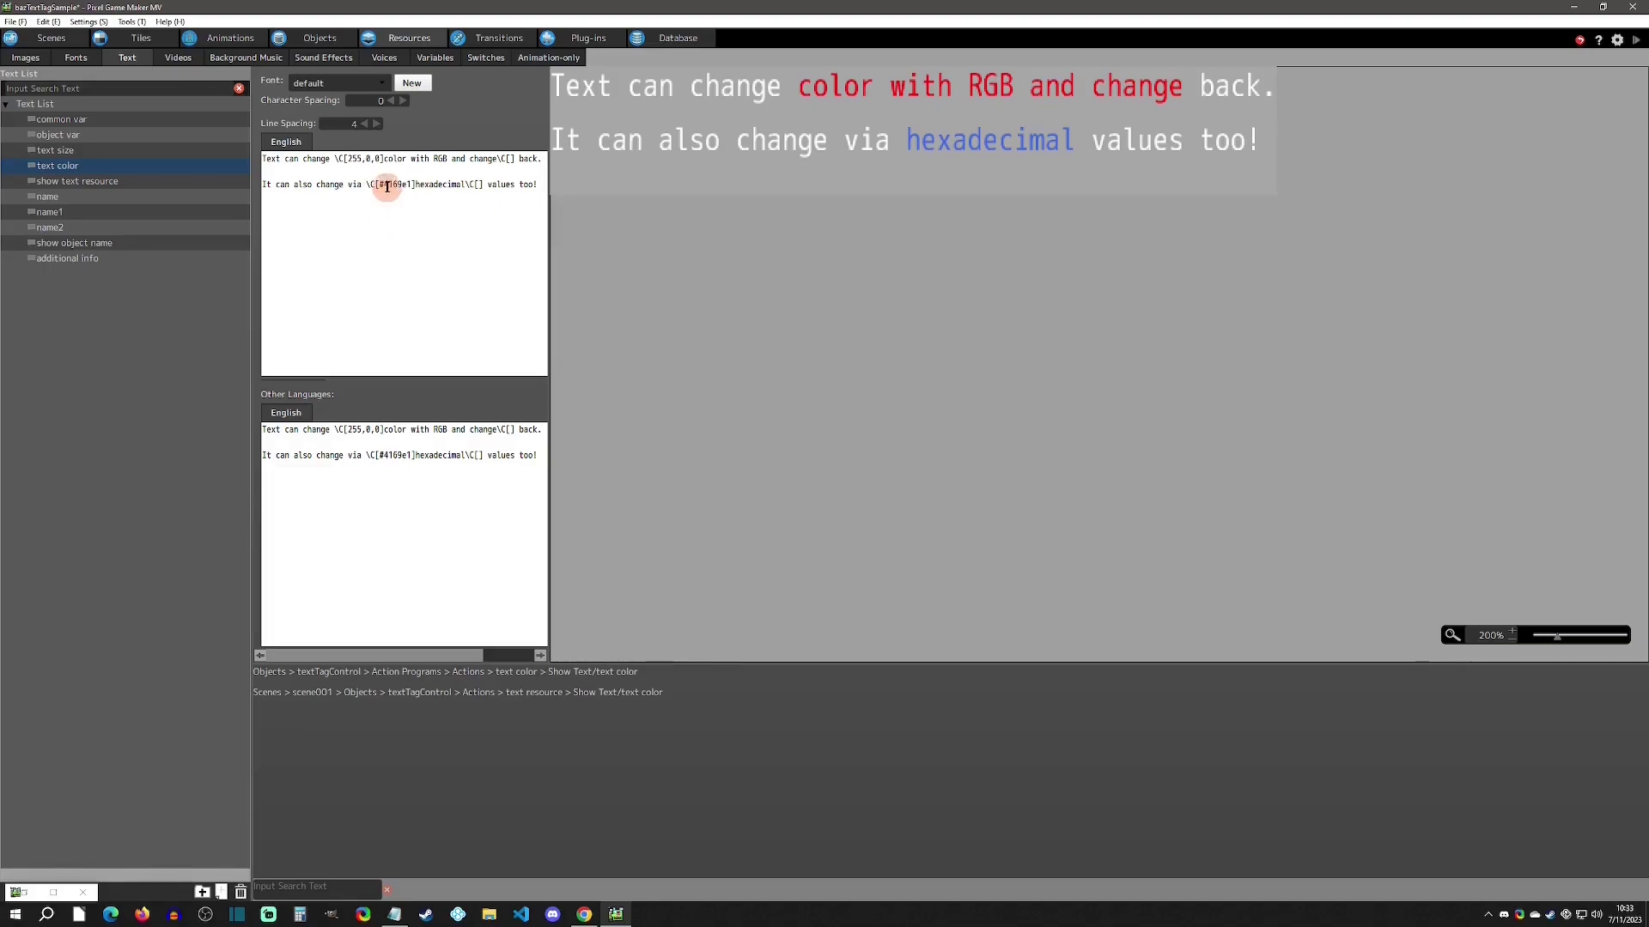
click(407, 185)
drag(346, 159, 378, 159)
click(371, 159)
double_click(355, 159)
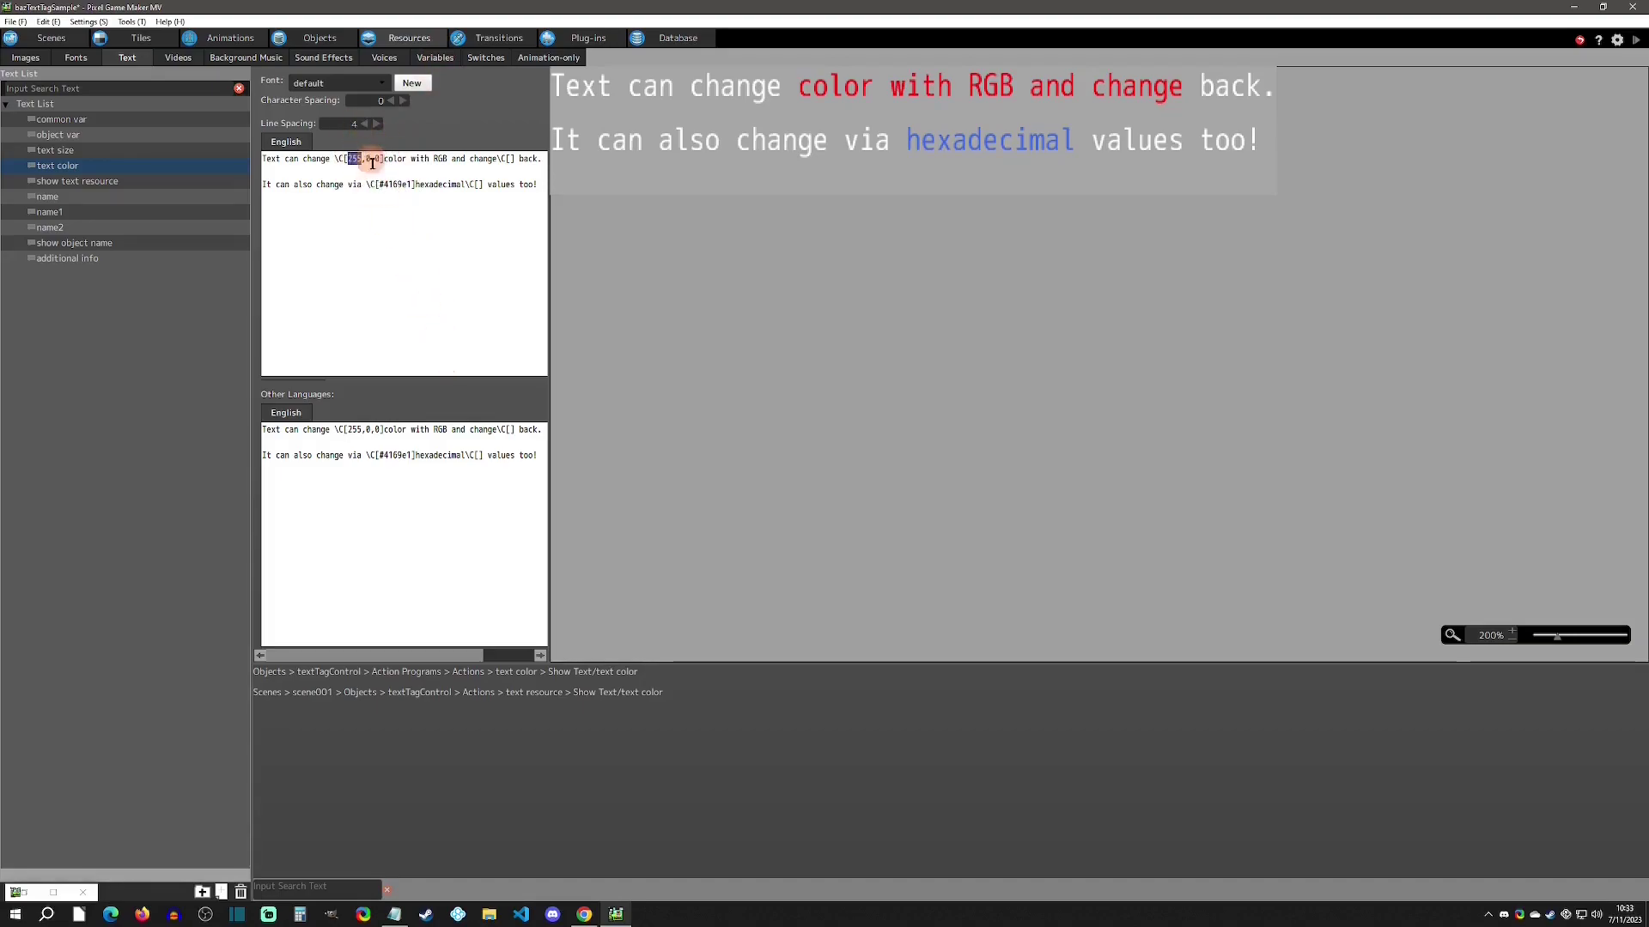